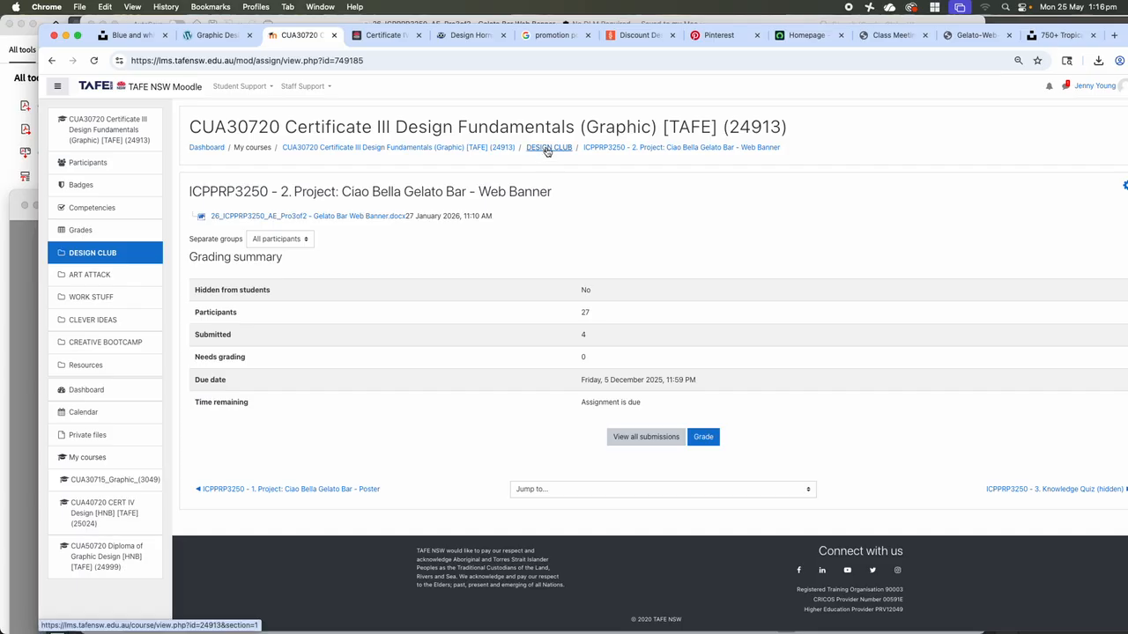
- Open the Session 15 web banner page in the Design Club section and review its tasks and web file setup
scroll(404, 515, down, 5)
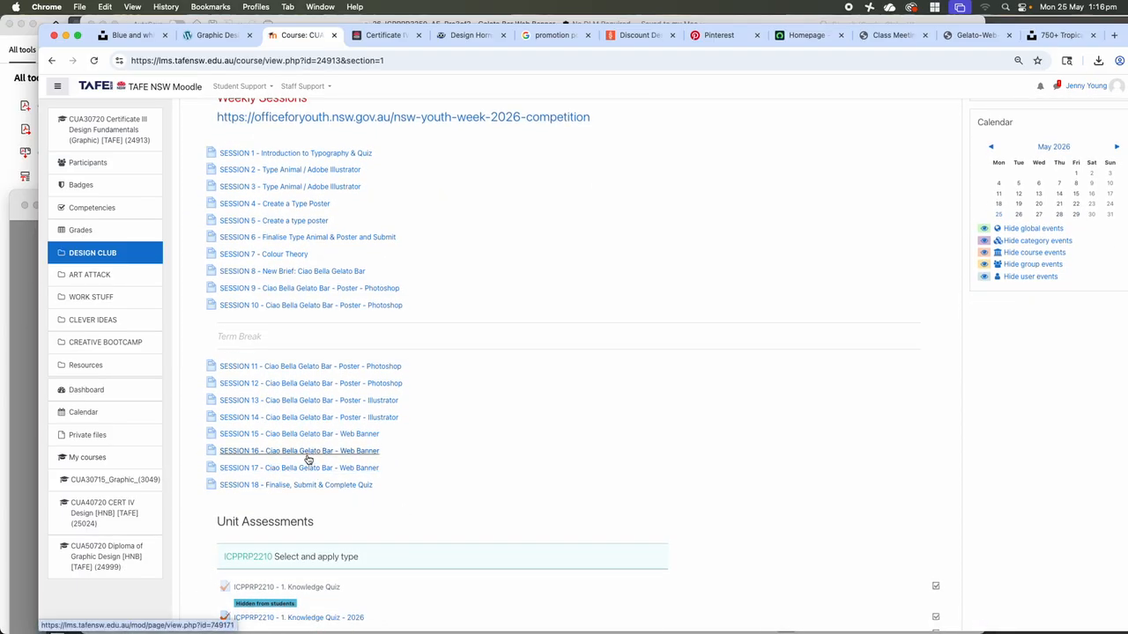
click(310, 437)
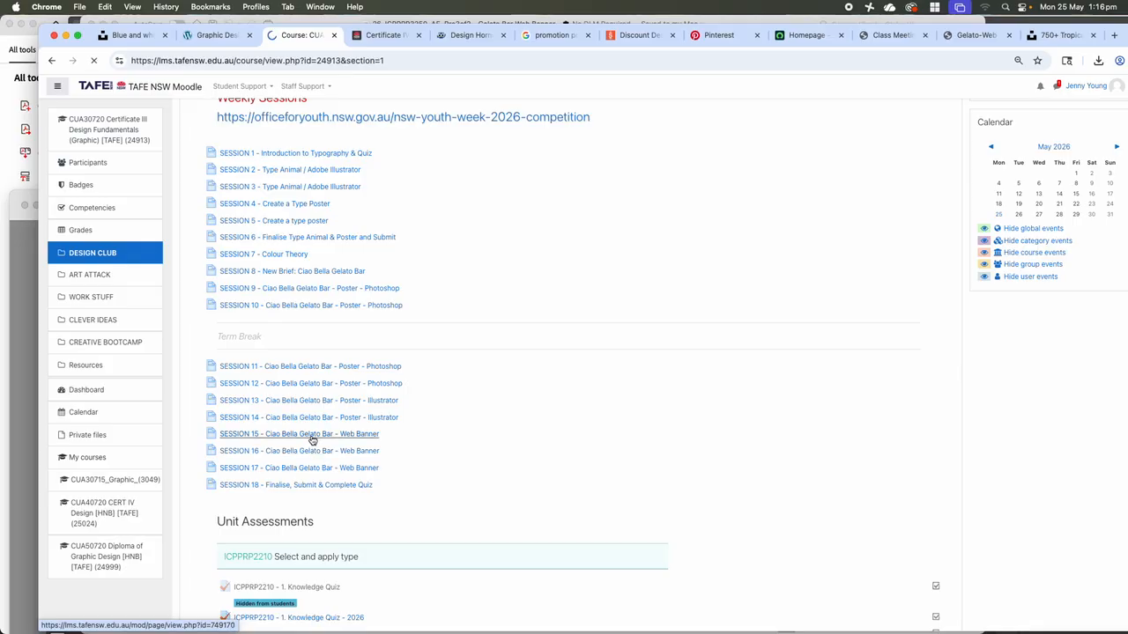
scroll(569, 428, down, 4)
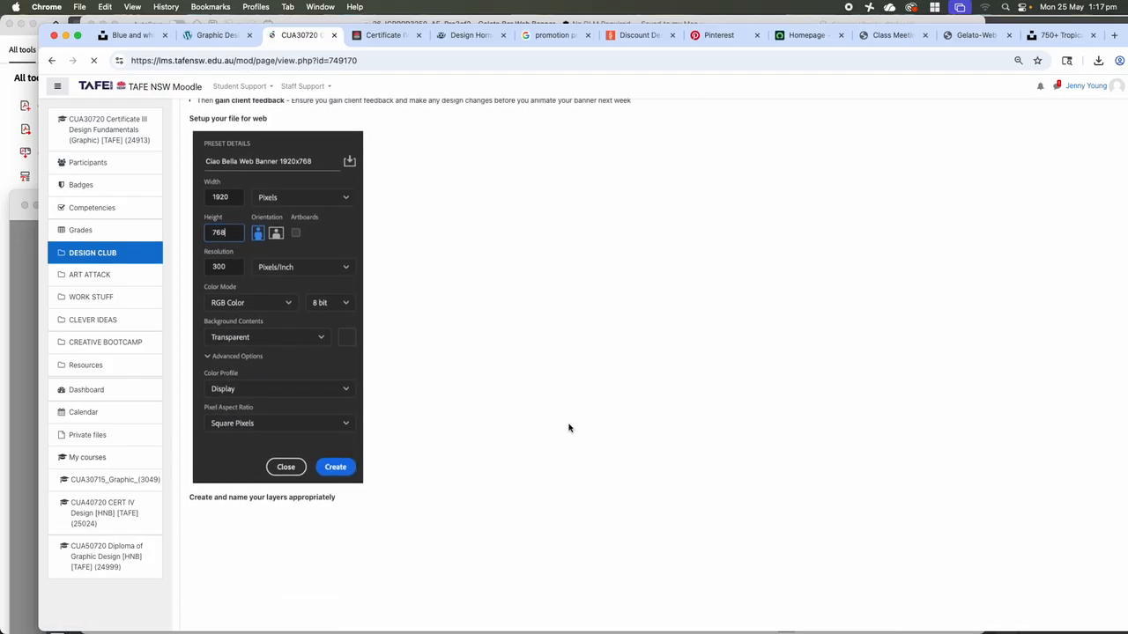
scroll(569, 428, up, 3)
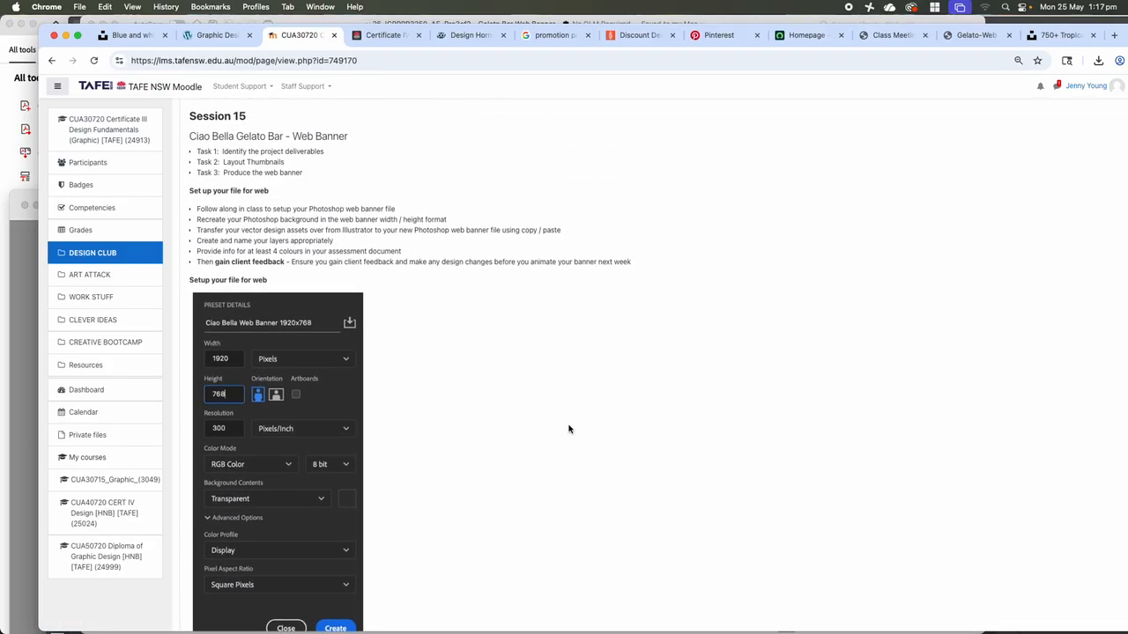
scroll(568, 429, down, 1)
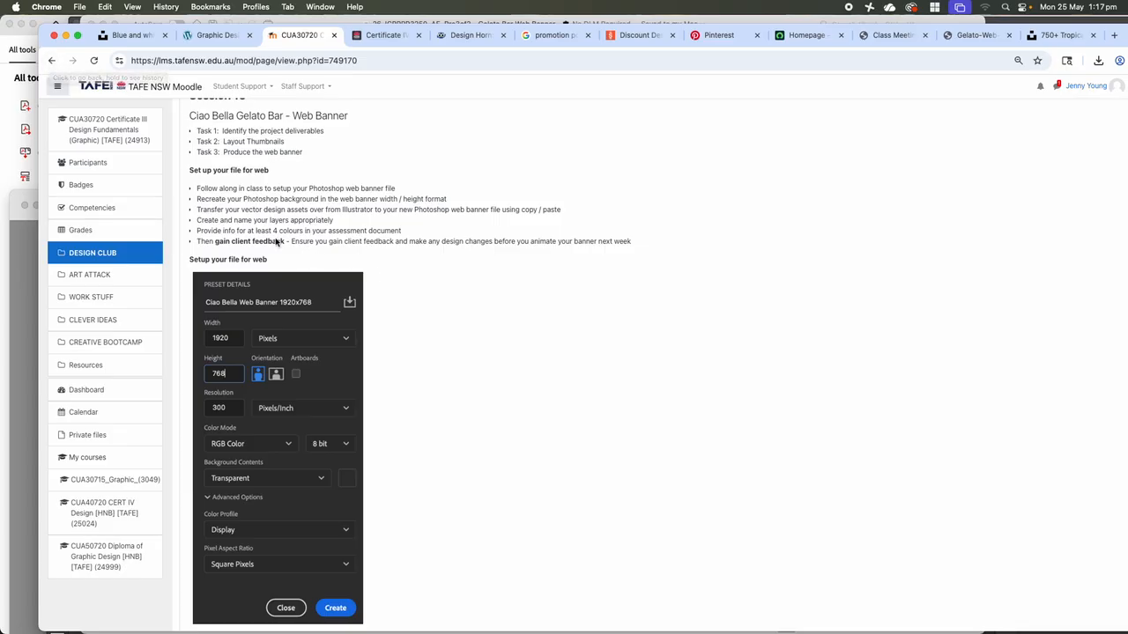
- Return to the session list and review the Session 14 page on the Ciao Bella Gelato Bar poster in Illustrator
click(51, 60)
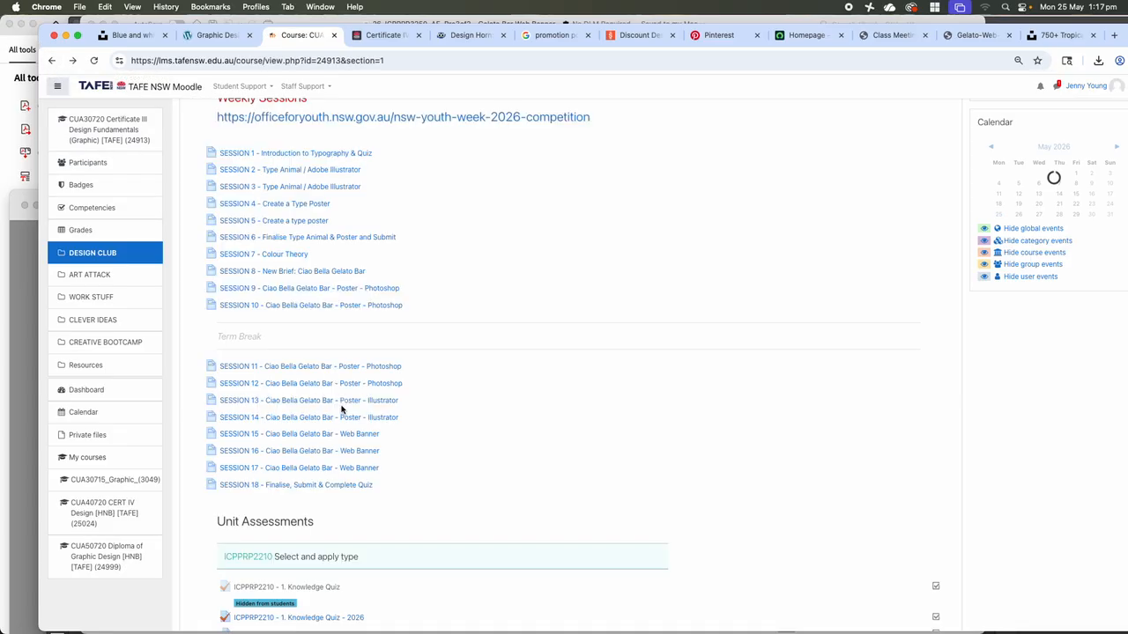
click(322, 417)
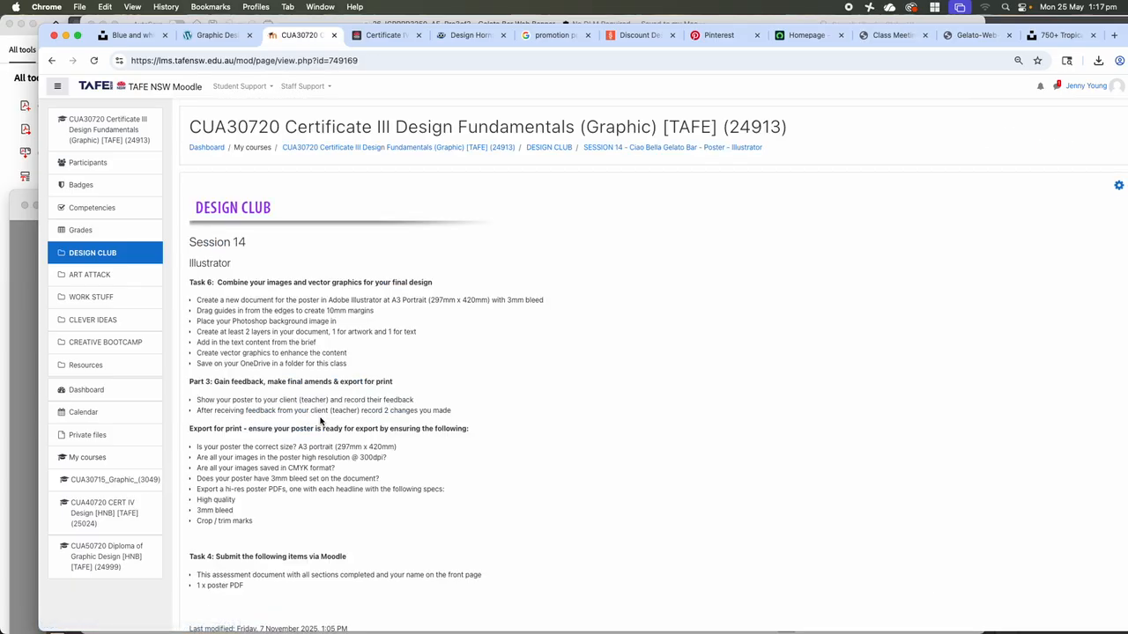
scroll(353, 419, down, 1)
scroll(352, 414, down, 5)
- Open the Session 17 web banner page from the session list and review its animation task and GIF export requirements
click(50, 60)
click(316, 469)
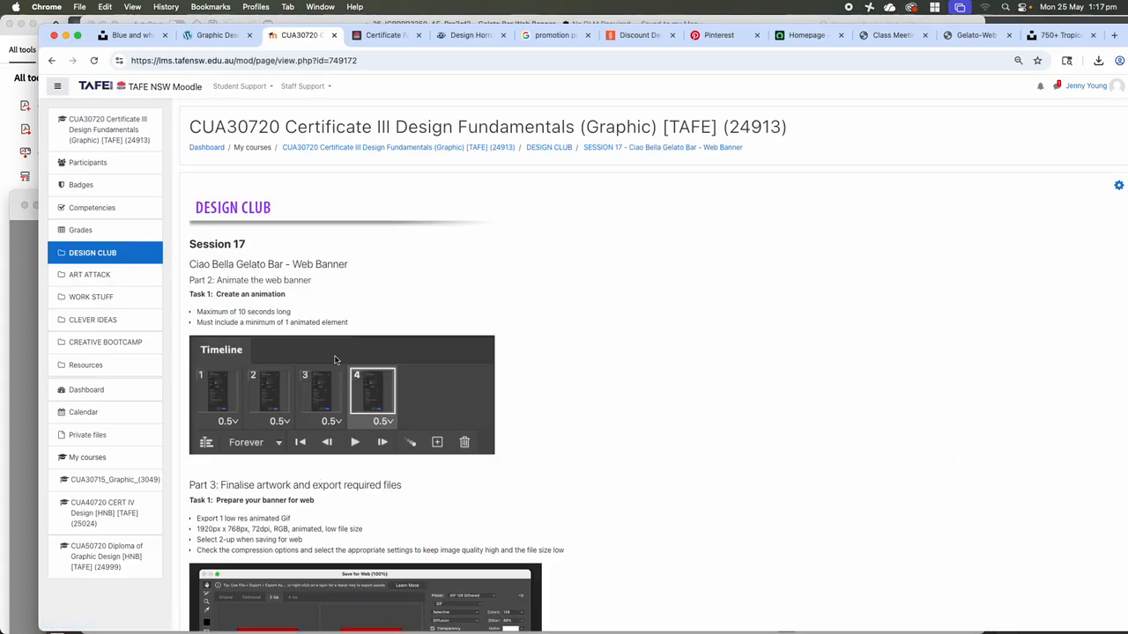
scroll(403, 267, down, 4)
scroll(403, 267, down, 6)
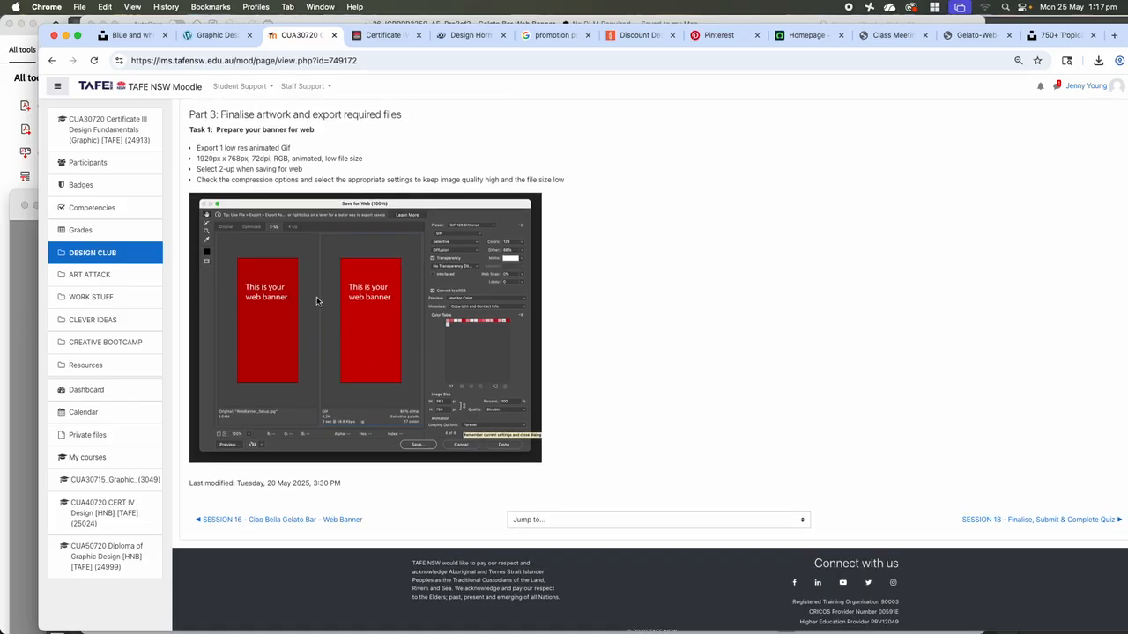
scroll(317, 301, up, 2)
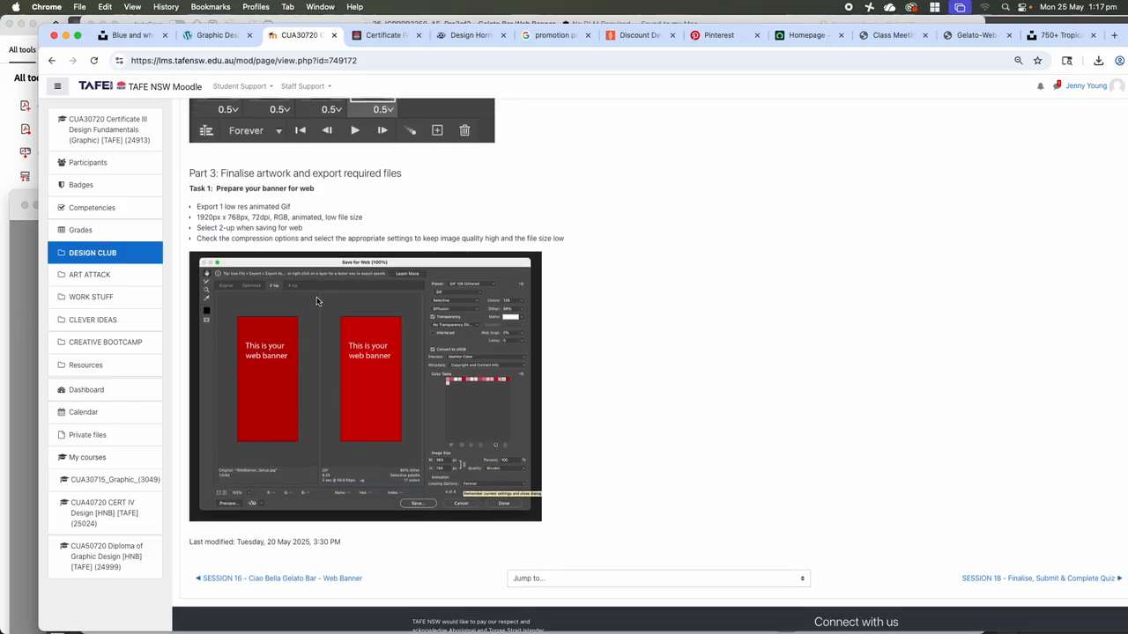
scroll(317, 302, up, 8)
scroll(316, 301, down, 10)
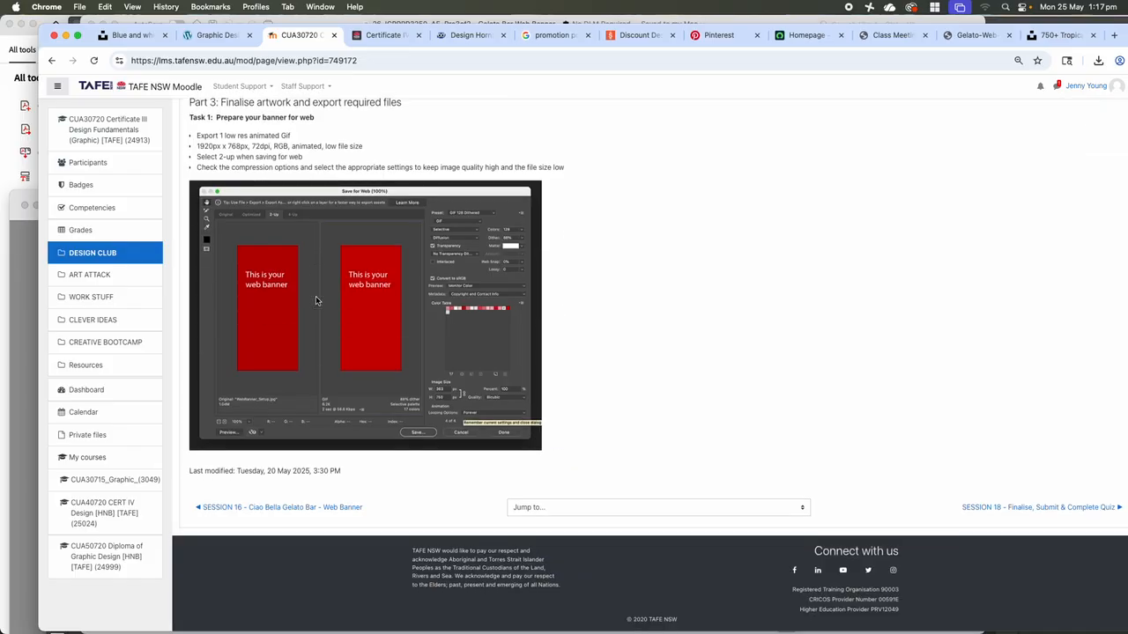
scroll(315, 301, up, 5)
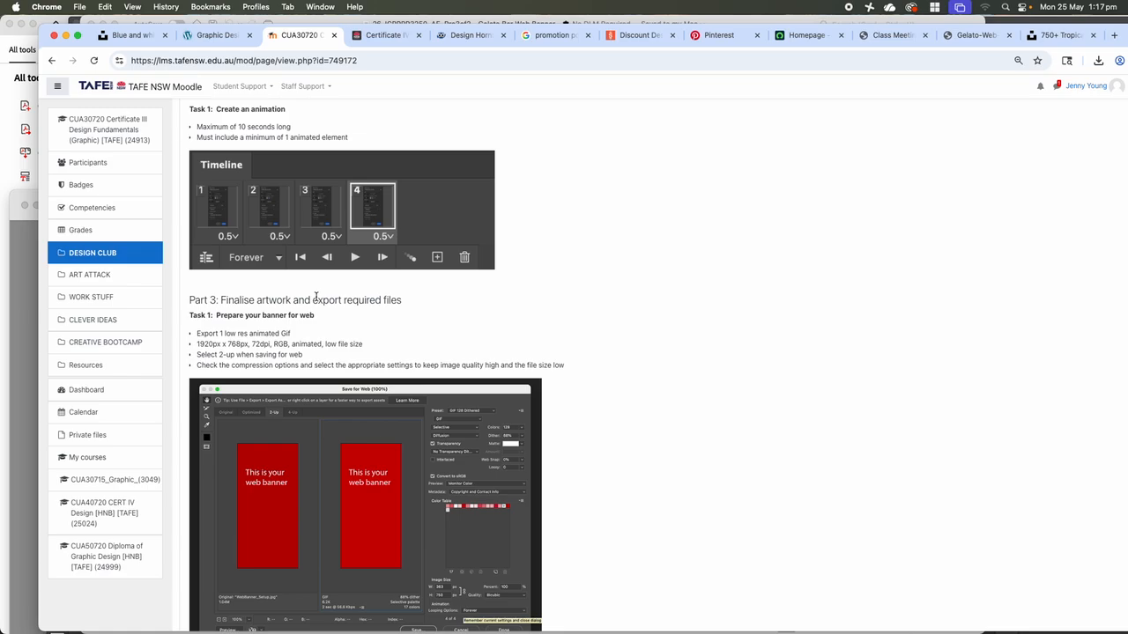
scroll(315, 298, down, 1)
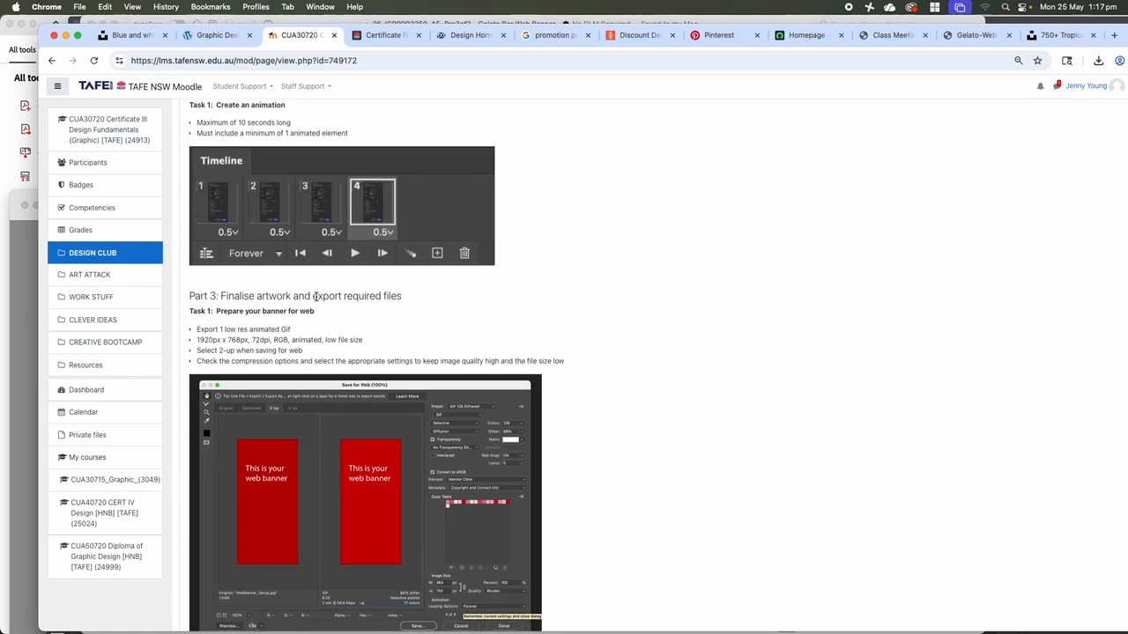
scroll(315, 298, down, 1)
scroll(315, 301, down, 5)
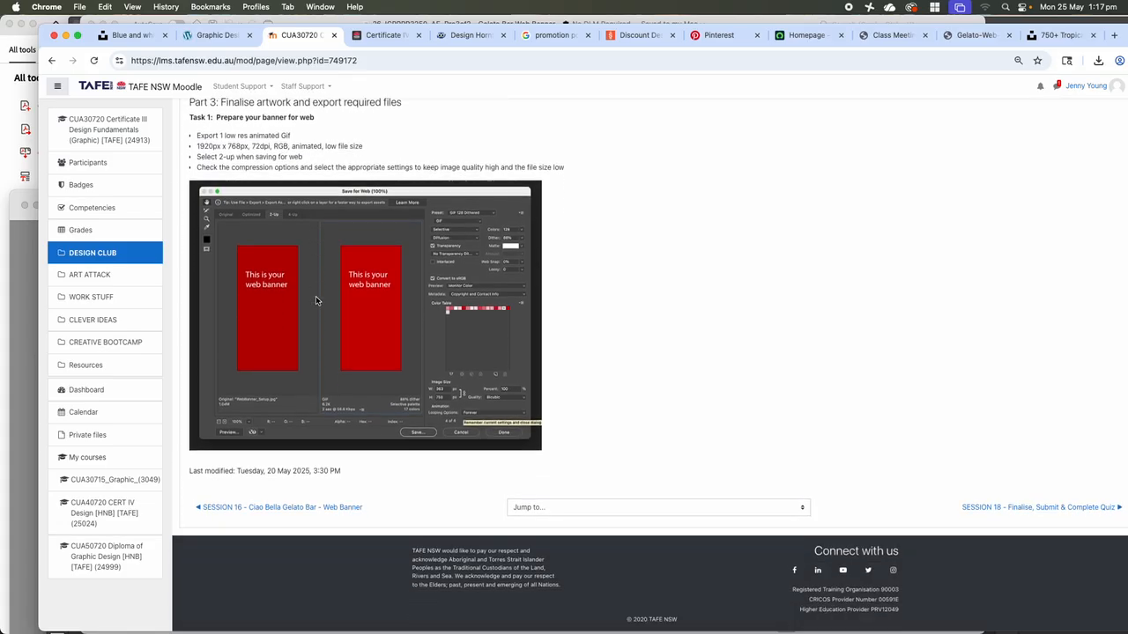
scroll(316, 301, up, 3)
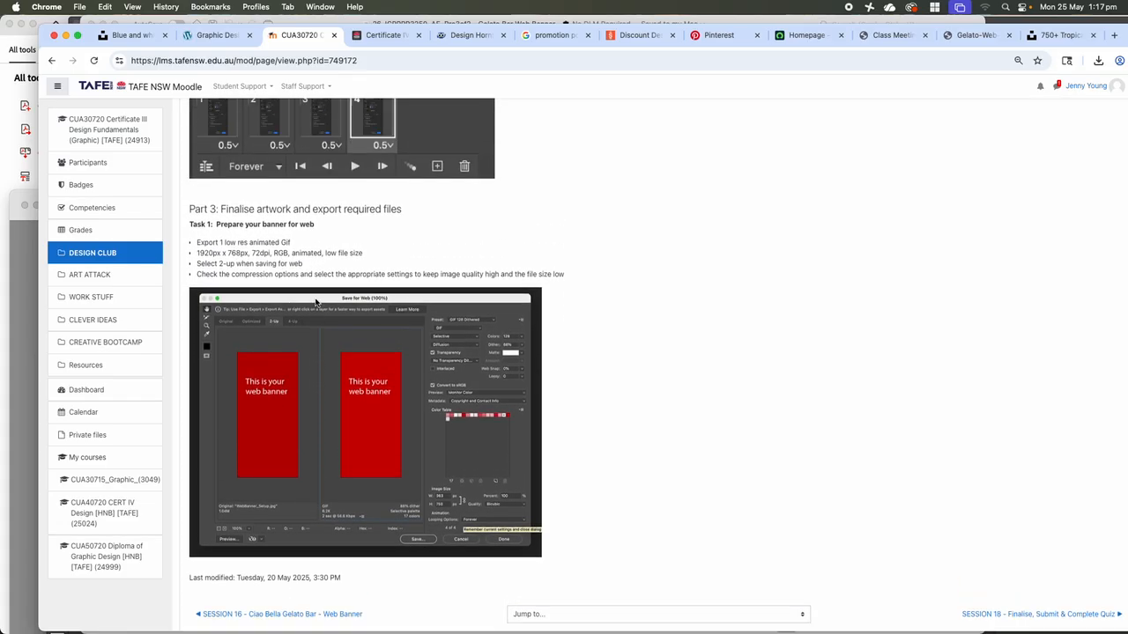
- Return to the session list and switch to the Gelato Bar Web Banner document in Word, going to the Part 1 design brief
click(50, 61)
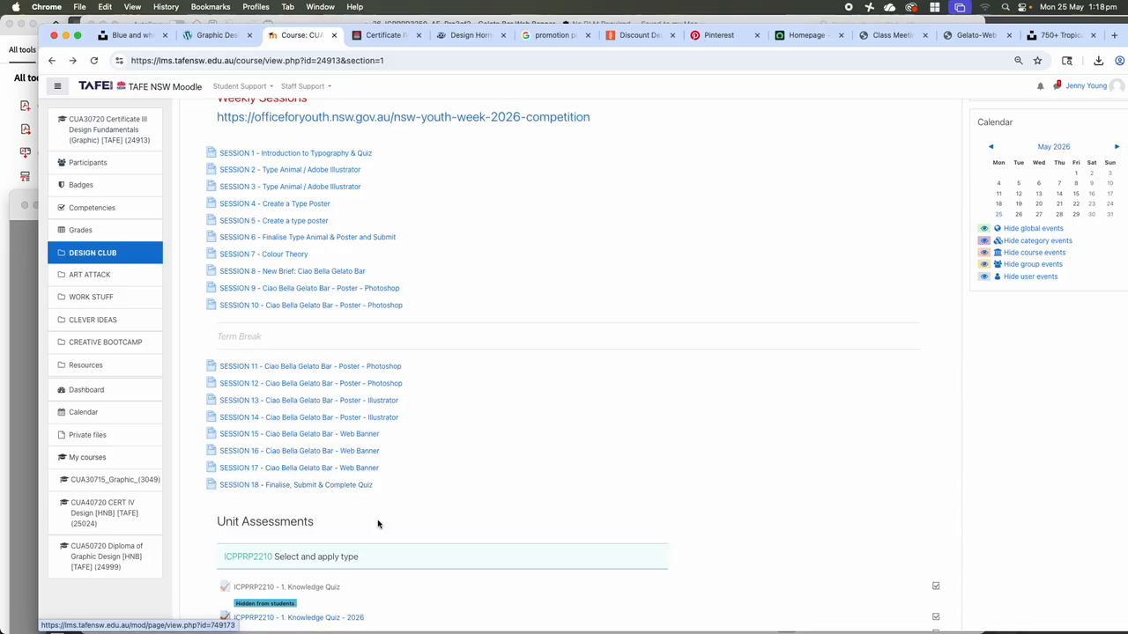
scroll(391, 562, down, 1)
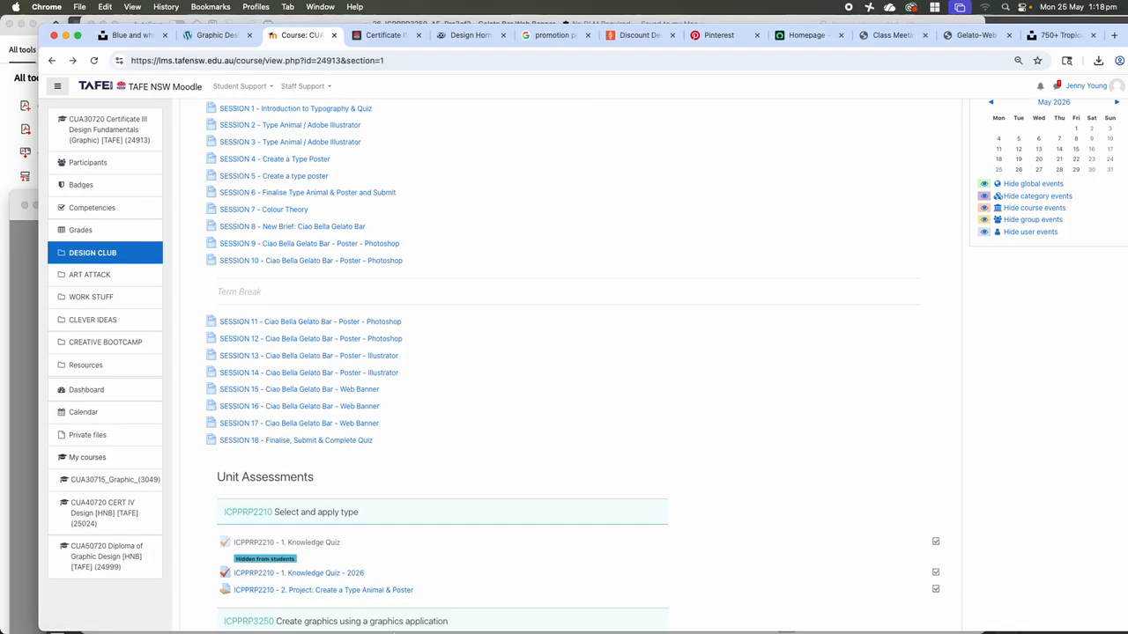
mouse_move(400, 627)
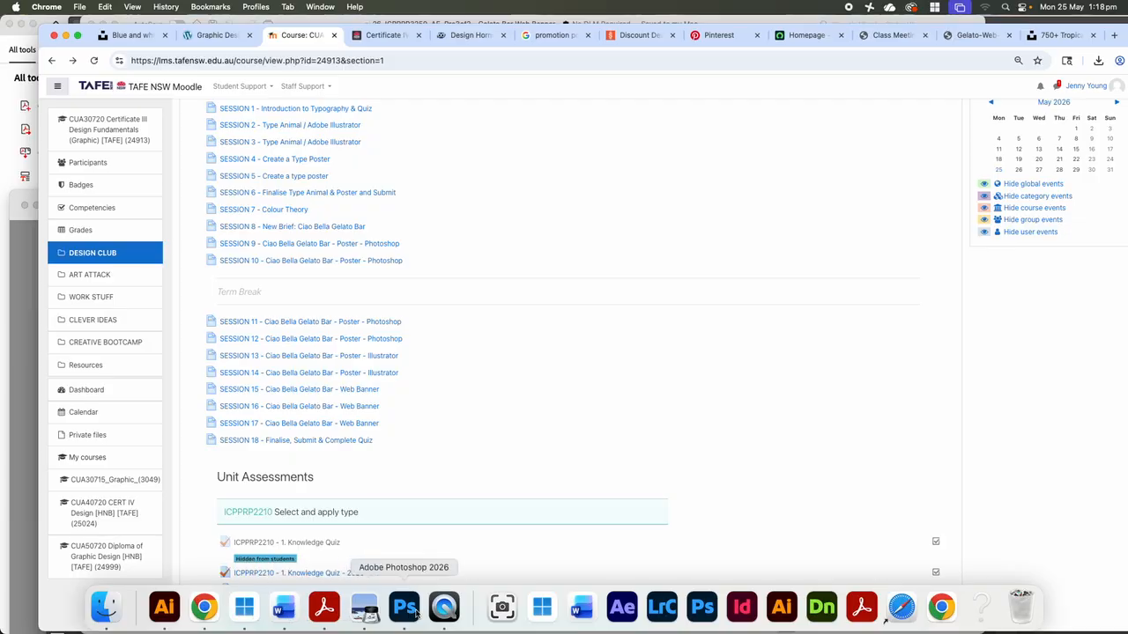
click(586, 614)
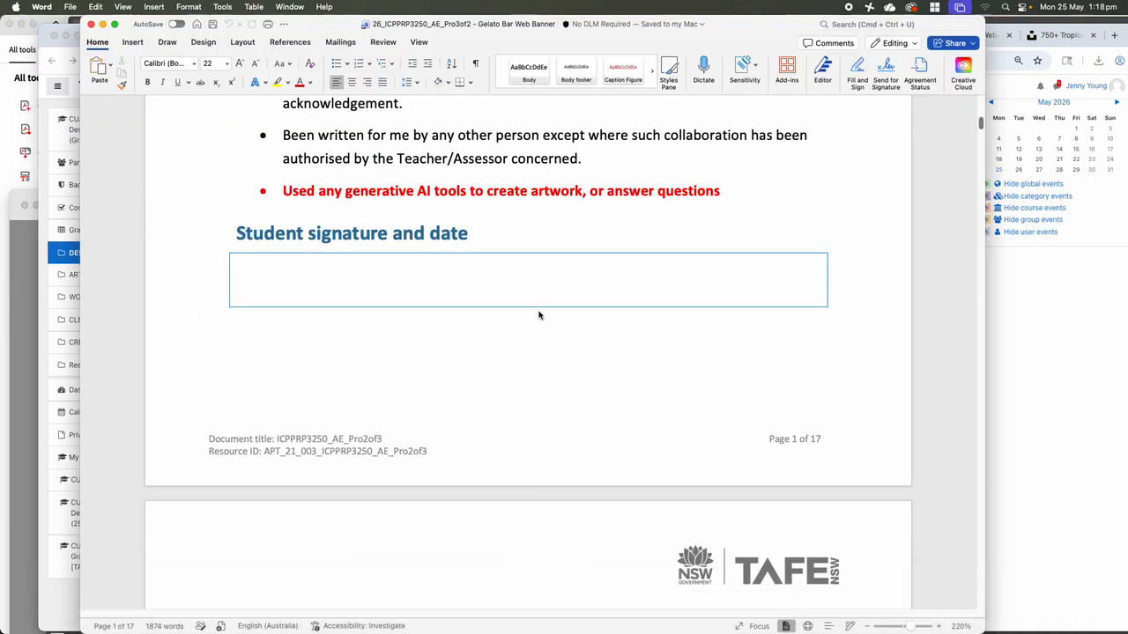
drag(980, 119, 979, 255)
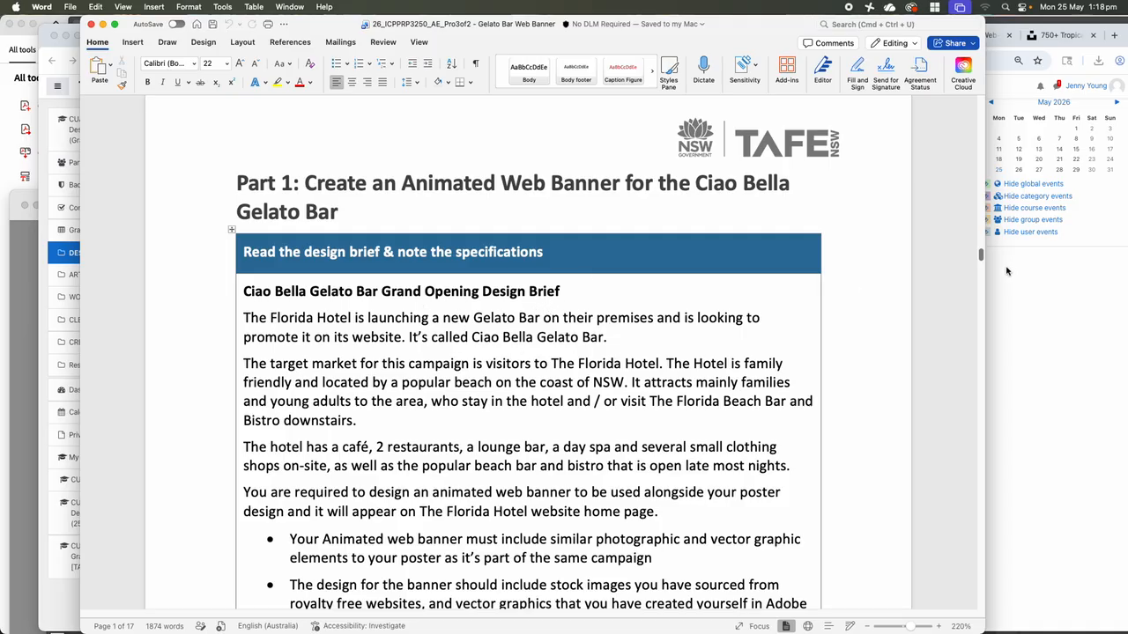
- Read the Ciao Bella Gelato Bar design brief through its bullet points on imagery, poster consistency, headline options and written content
drag(980, 253, 978, 261)
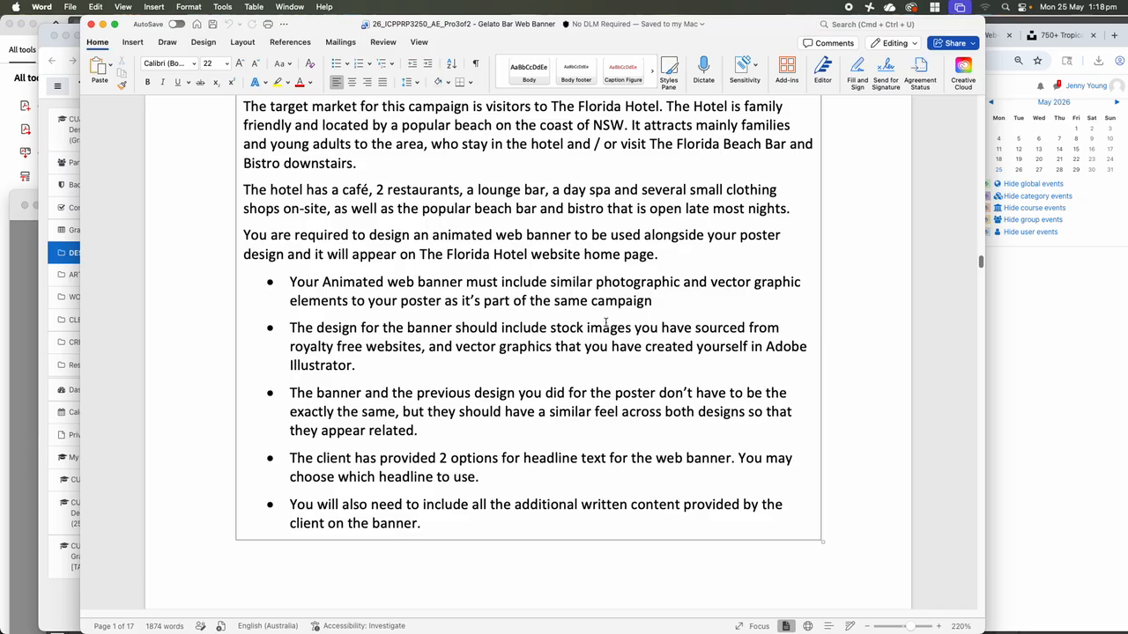
scroll(605, 322, down, 1)
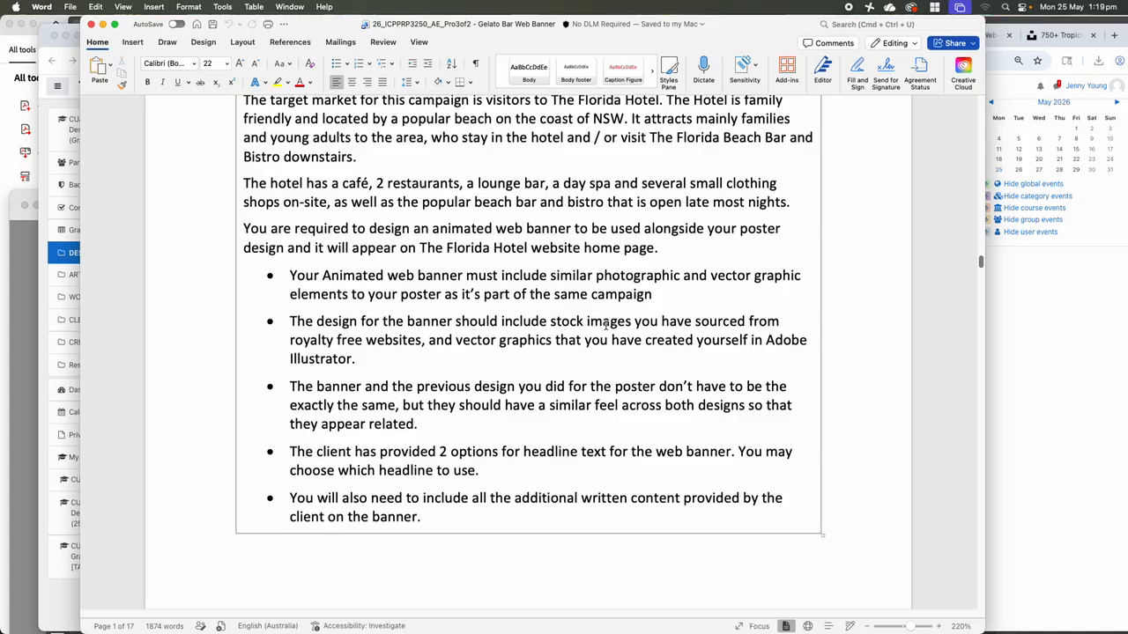
scroll(606, 325, down, 3)
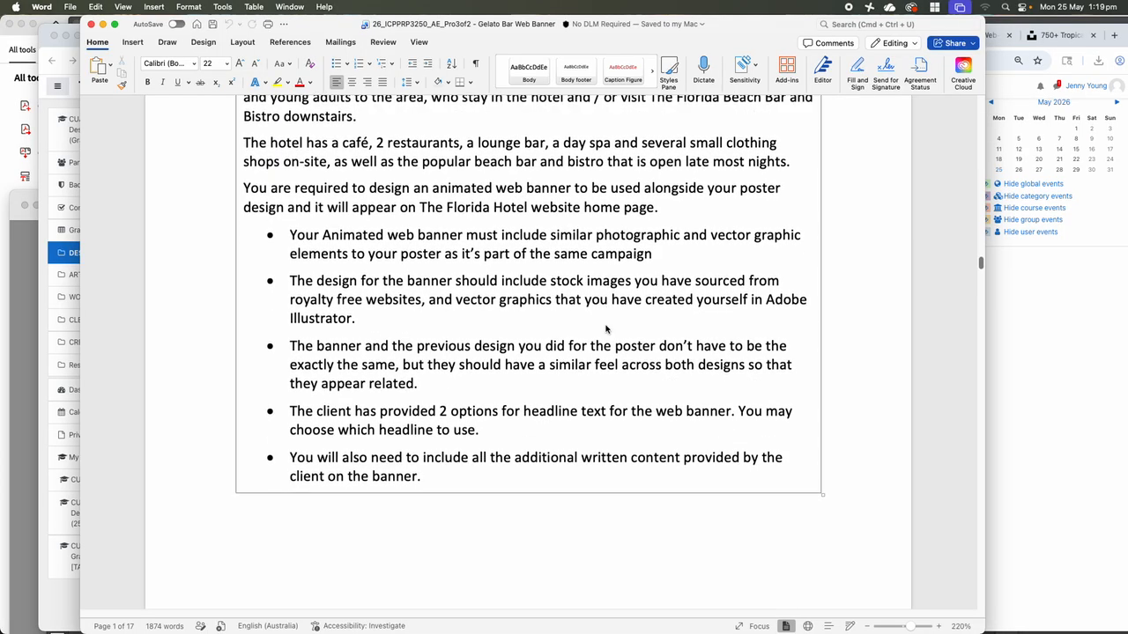
scroll(605, 324, down, 2)
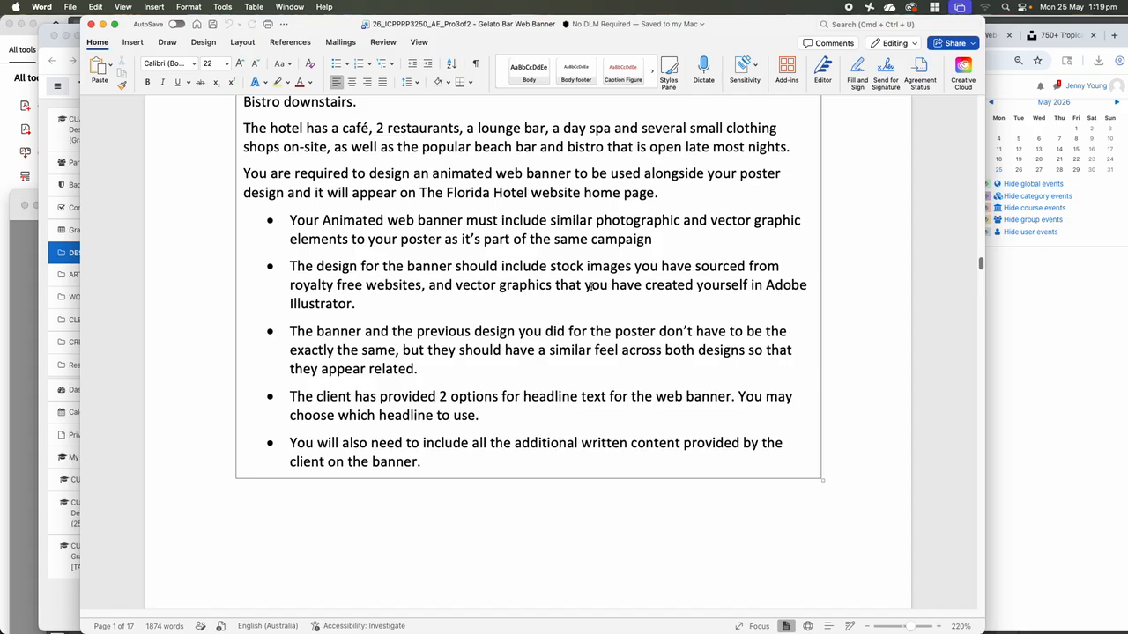
scroll(592, 291, down, 3)
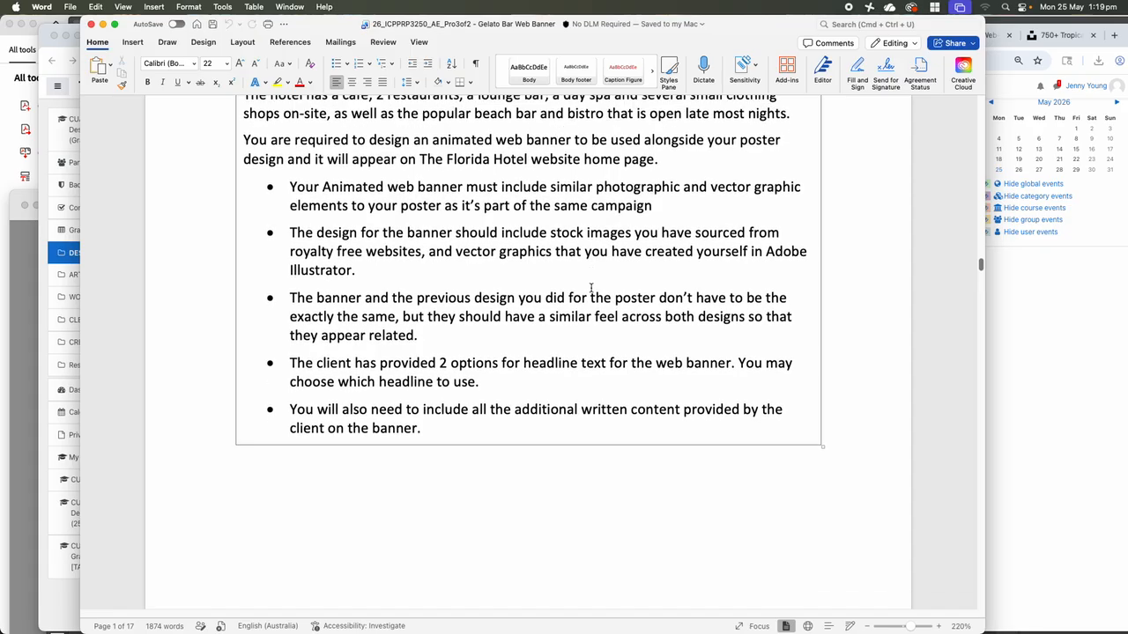
scroll(591, 288, down, 6)
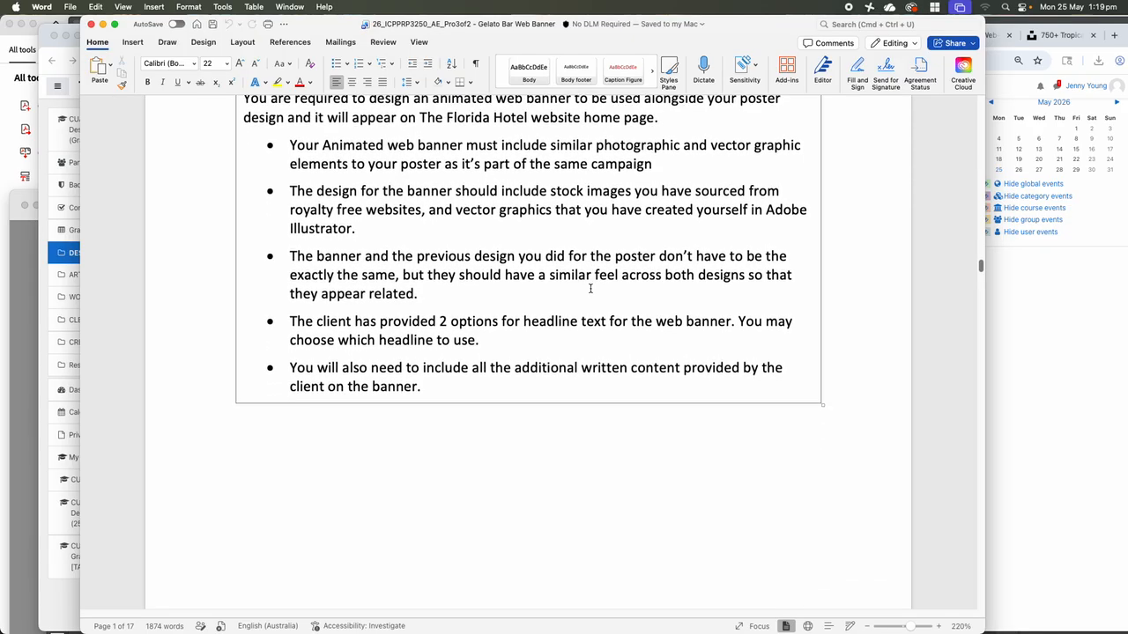
scroll(590, 288, down, 4)
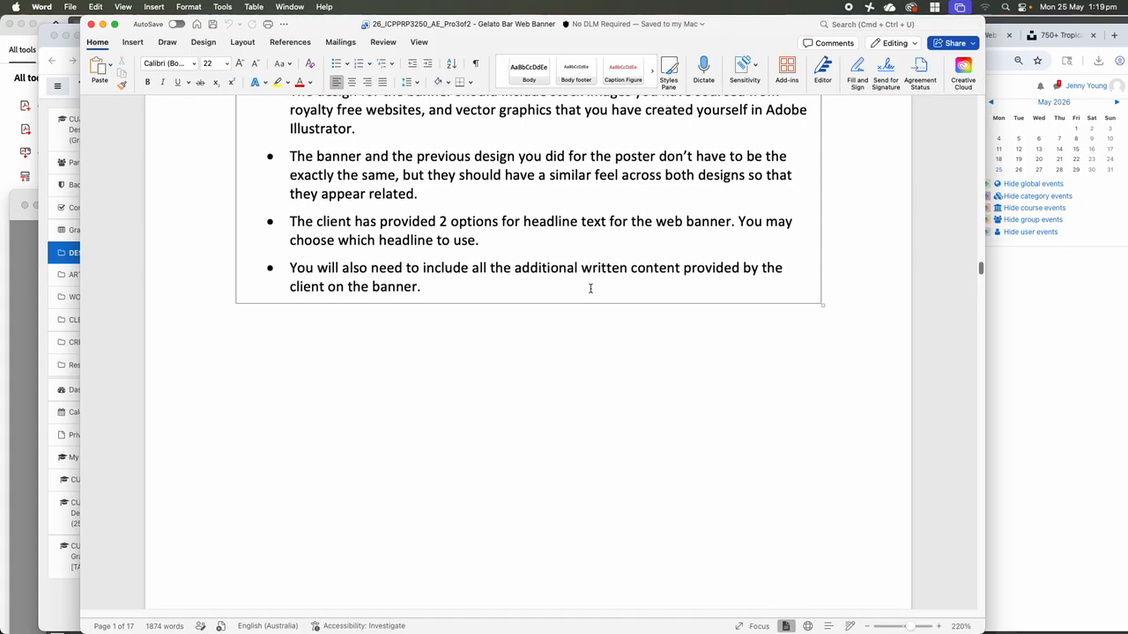
scroll(590, 288, down, 2)
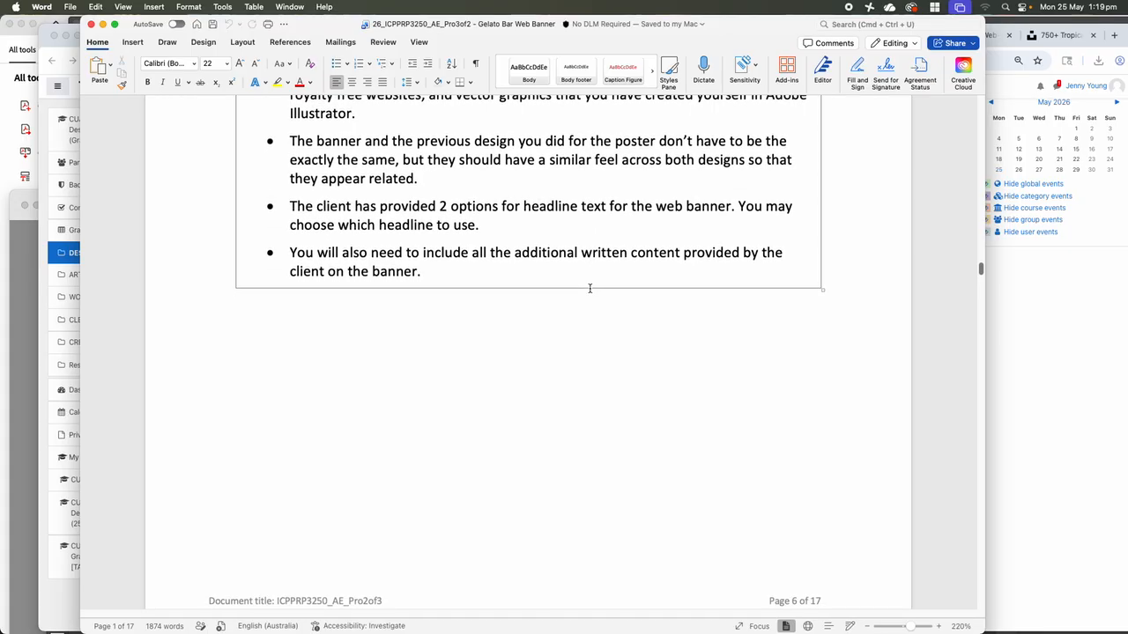
scroll(591, 289, down, 3)
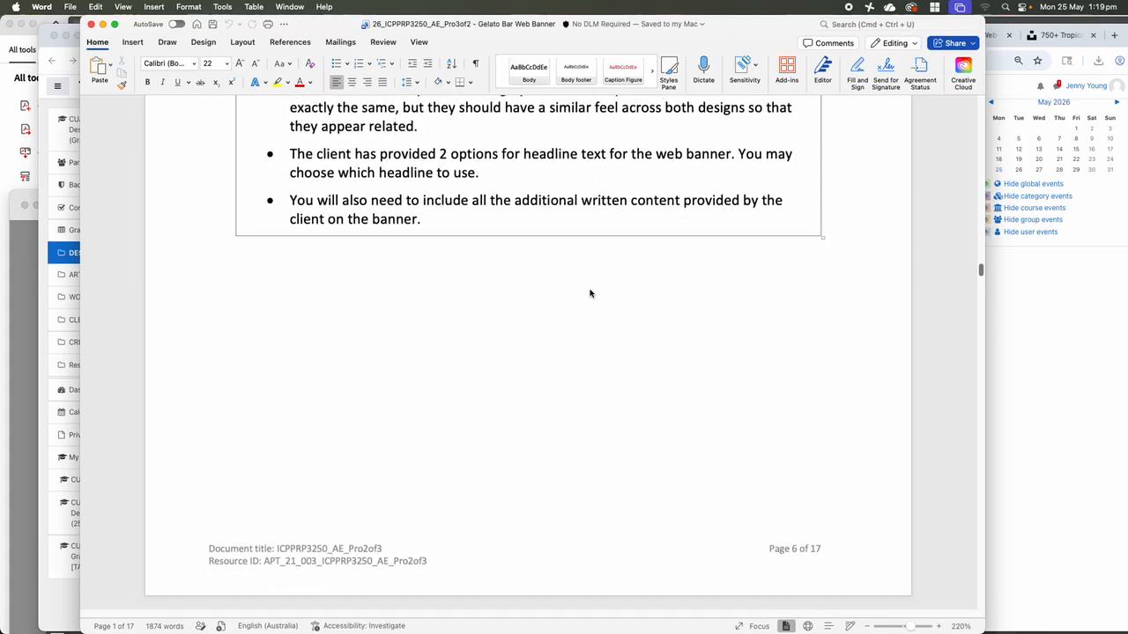
scroll(590, 293, down, 2)
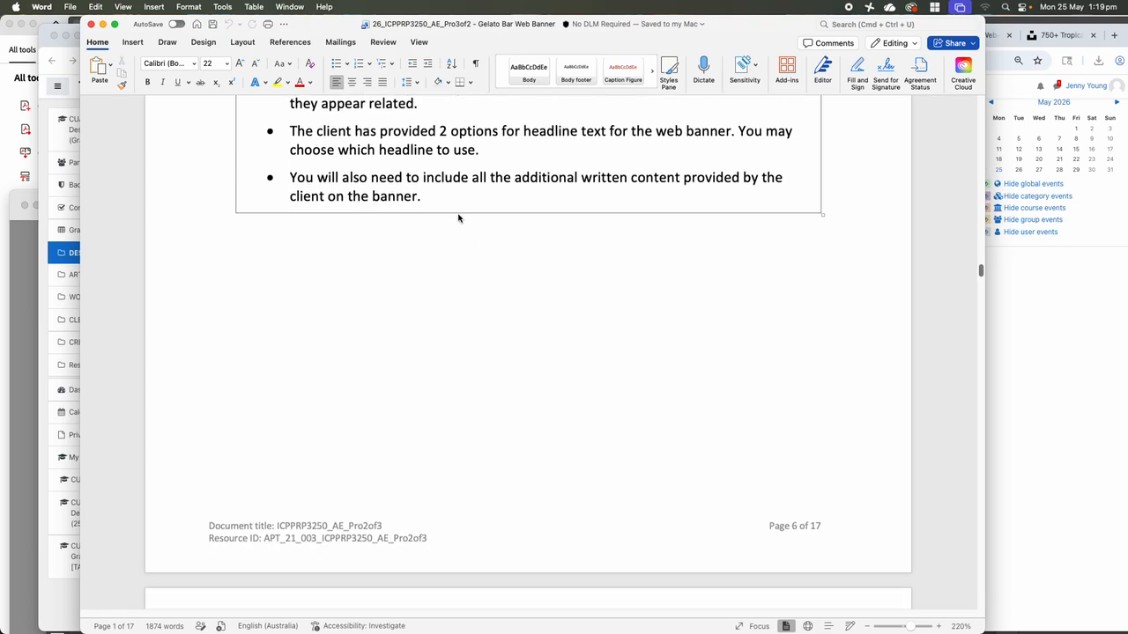
scroll(499, 212, down, 1)
scroll(521, 217, down, 4)
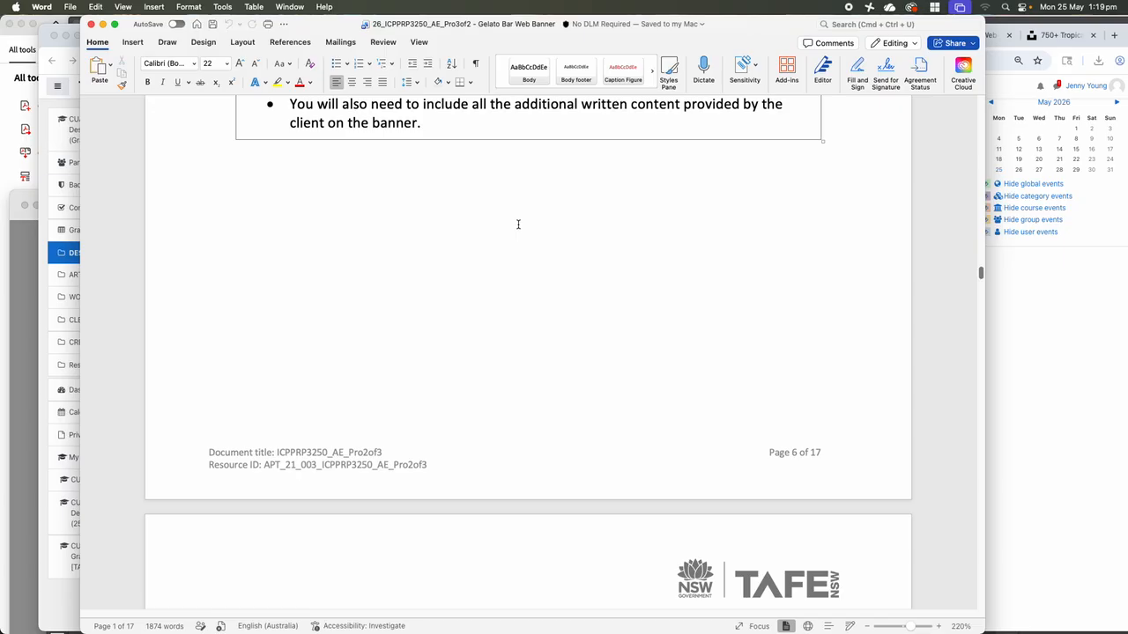
- Examine the Specifications table for the homepage banner's size, file format, headlines, callout and required content
scroll(518, 225, down, 15)
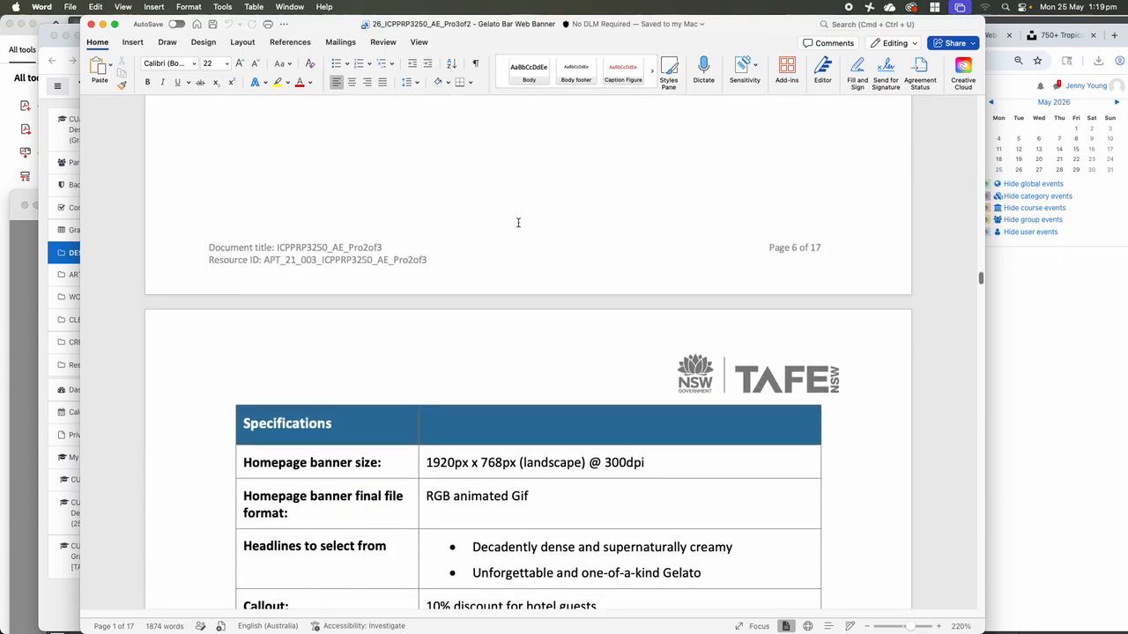
scroll(518, 225, down, 8)
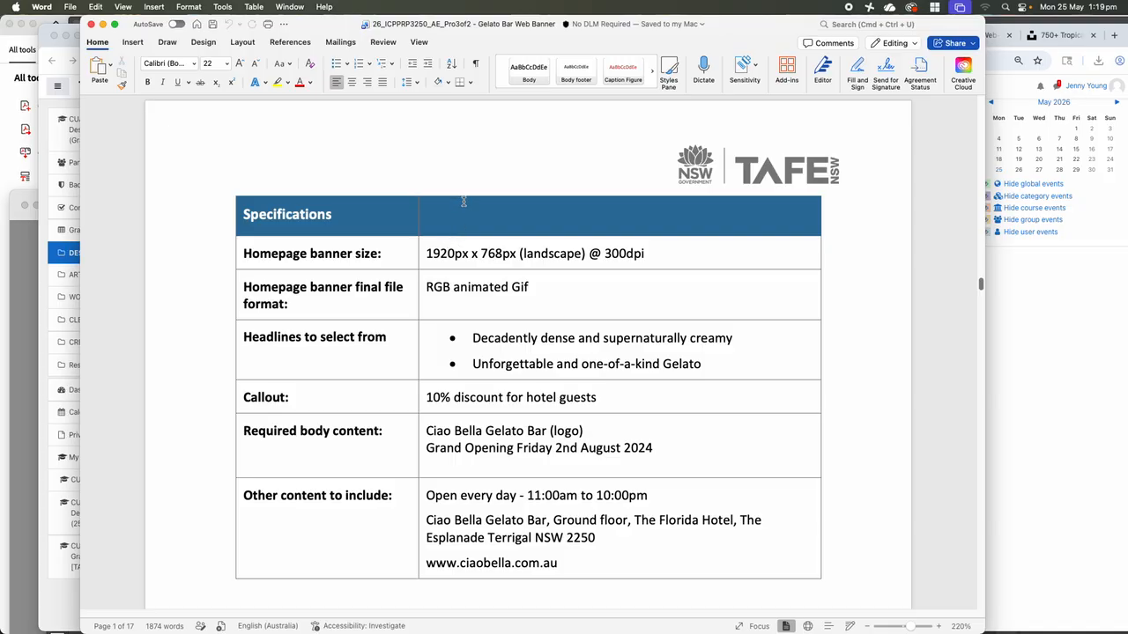
scroll(464, 202, down, 2)
scroll(462, 202, down, 1)
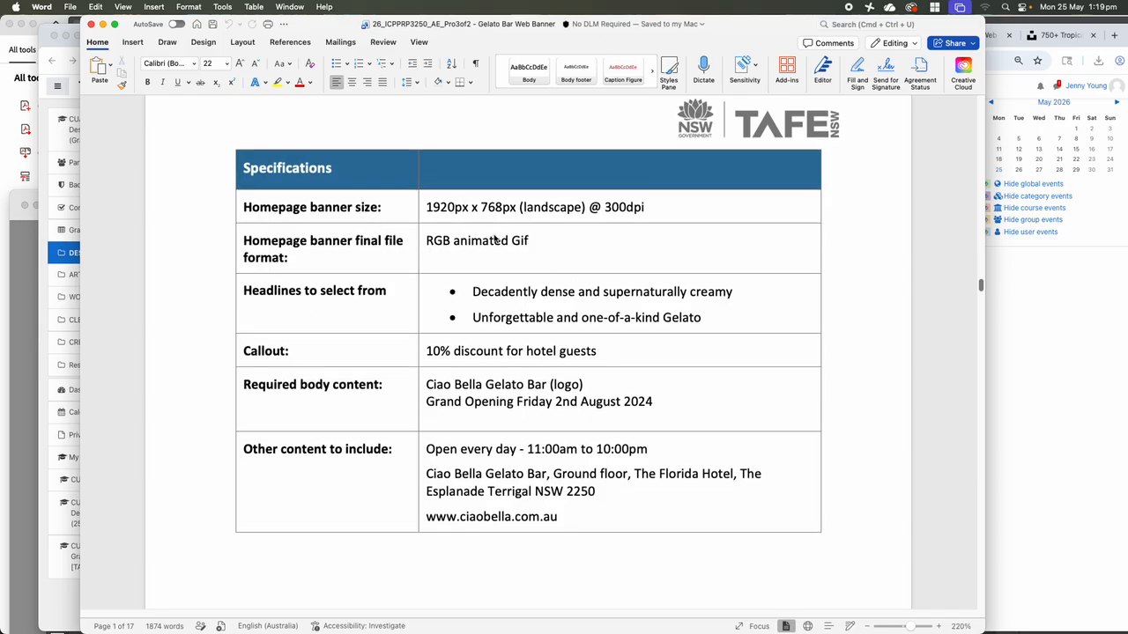
scroll(529, 235, down, 4)
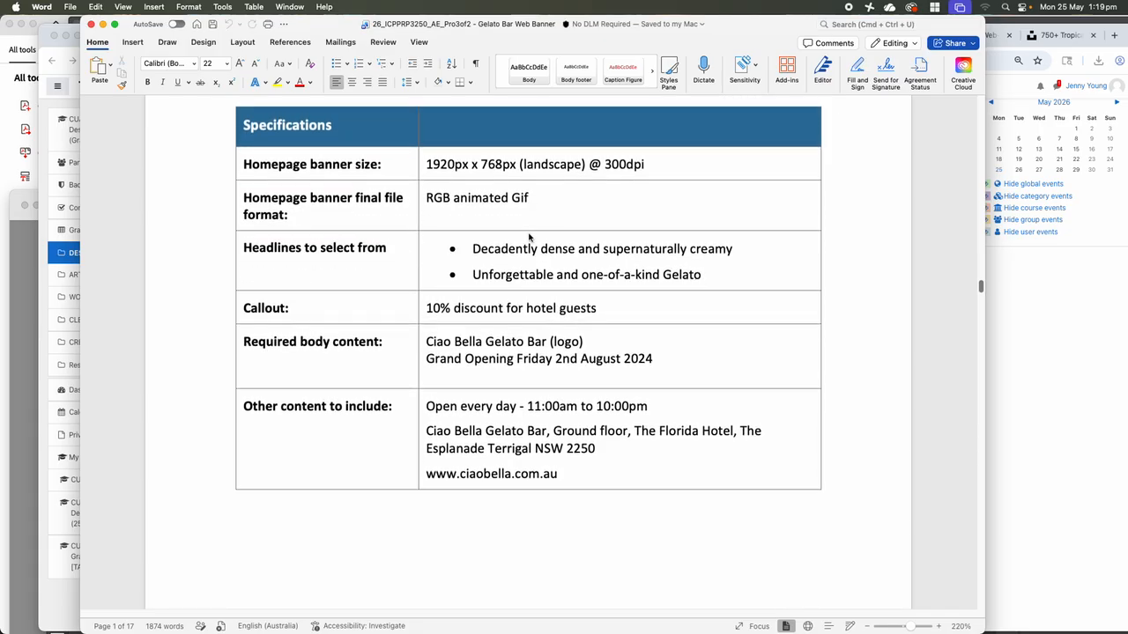
- Highlight the headline "Decadently dense and supernaturally creamy" and read the callout, required body content and other content rows of the Specifications table
drag(738, 250, 498, 257)
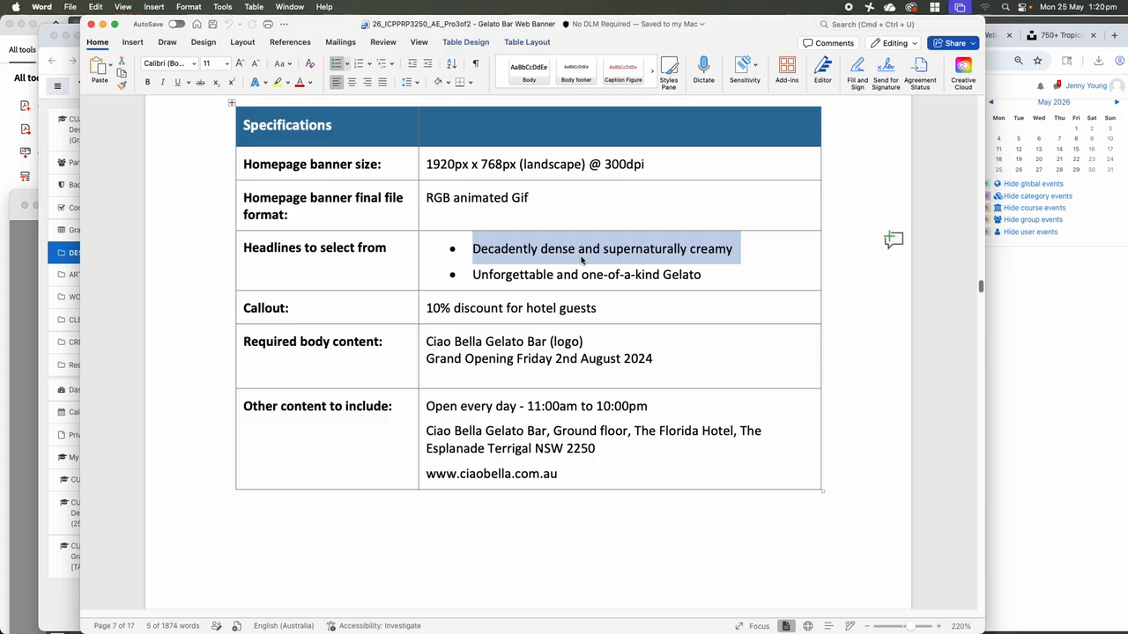
scroll(529, 335, down, 2)
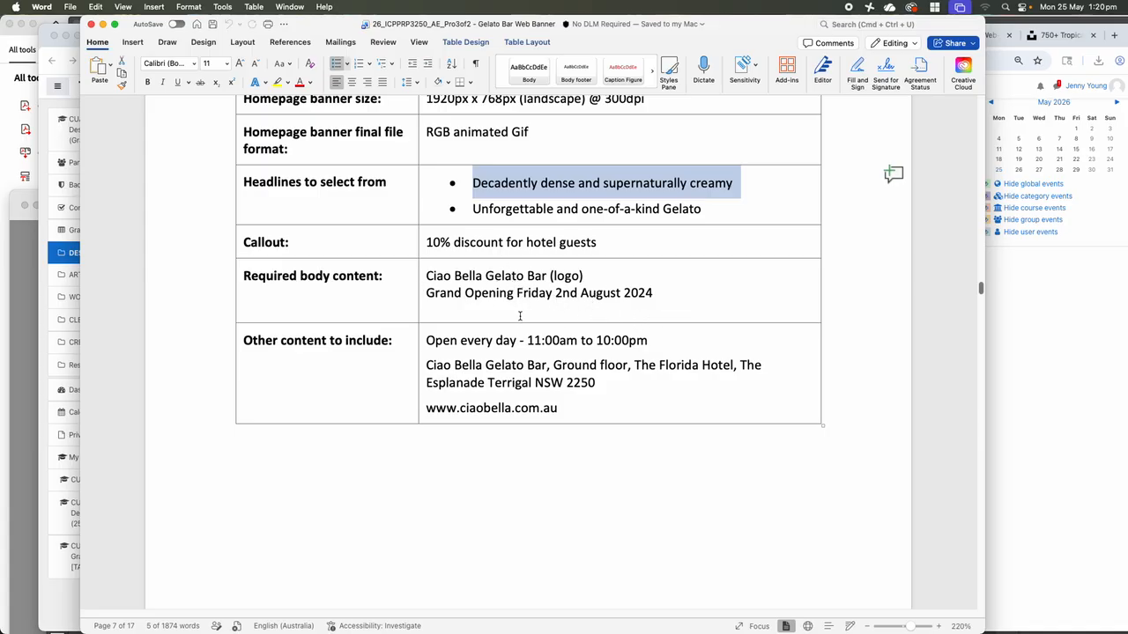
scroll(515, 299, down, 3)
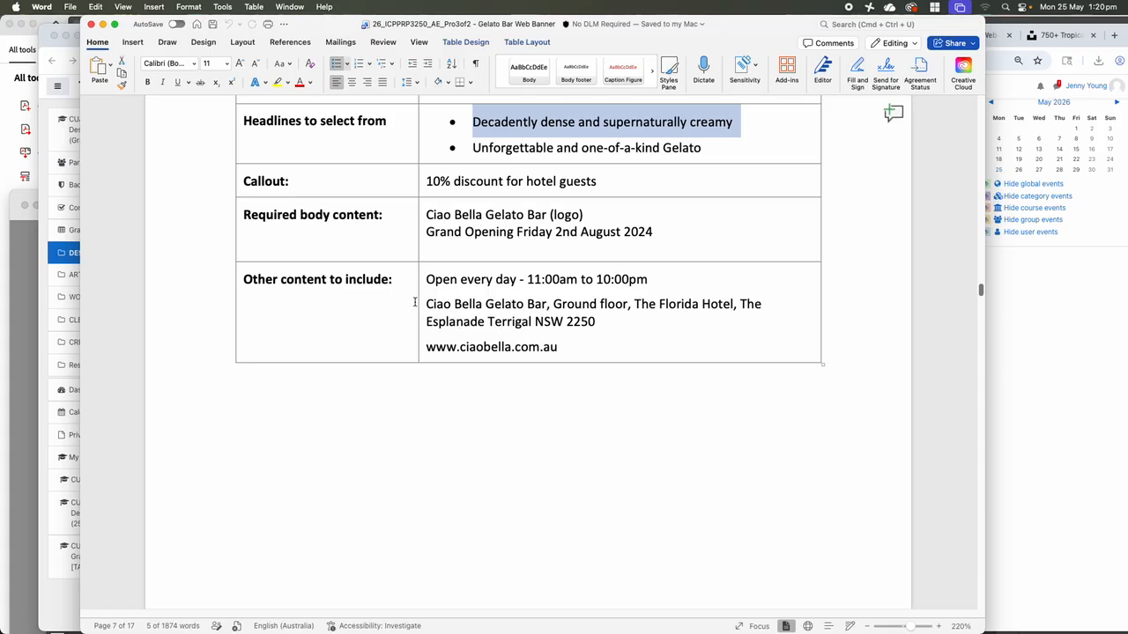
scroll(436, 304, down, 3)
scroll(443, 304, down, 15)
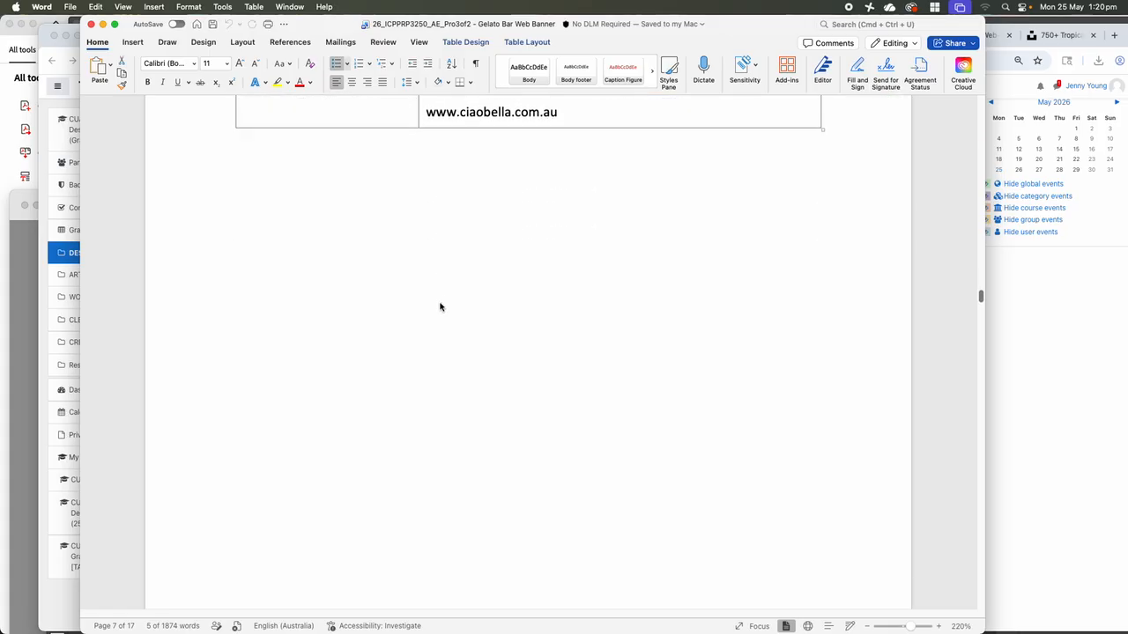
- Go to Task 1: Identify the project deliverables and examine both questions, placing the cursor in each answer cell
scroll(438, 307, down, 9)
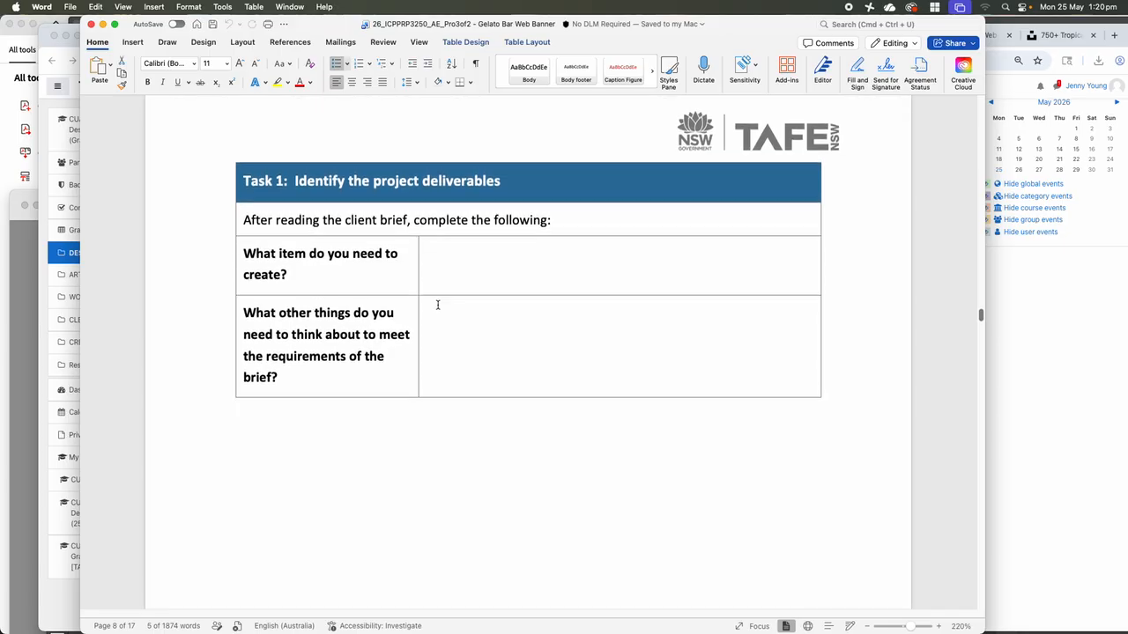
click(441, 263)
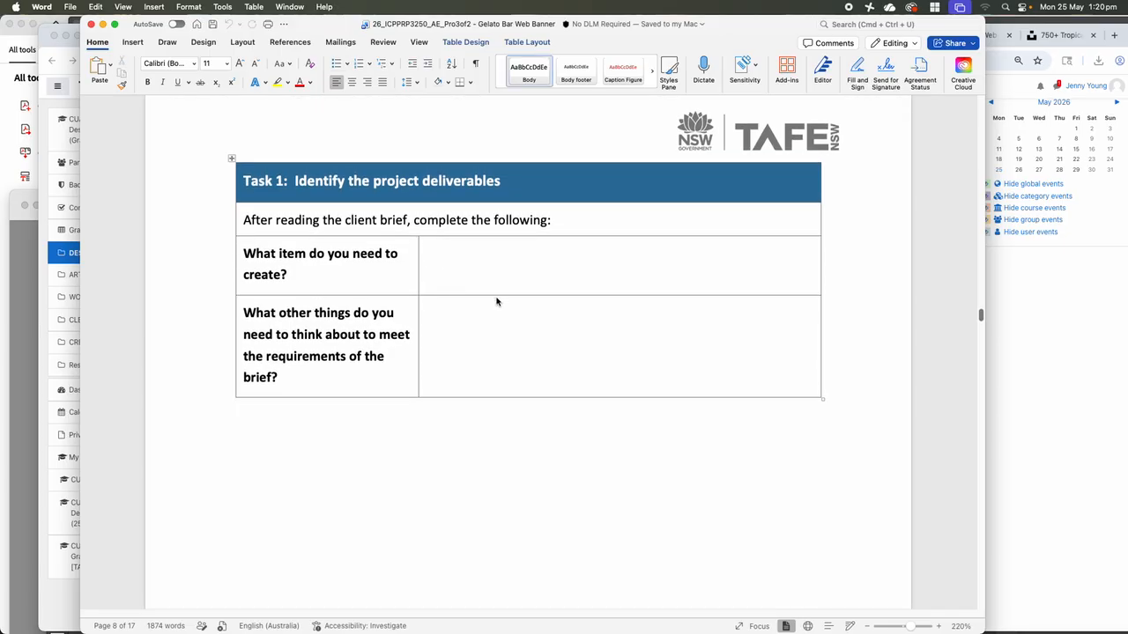
scroll(498, 292, down, 1)
scroll(496, 292, down, 1)
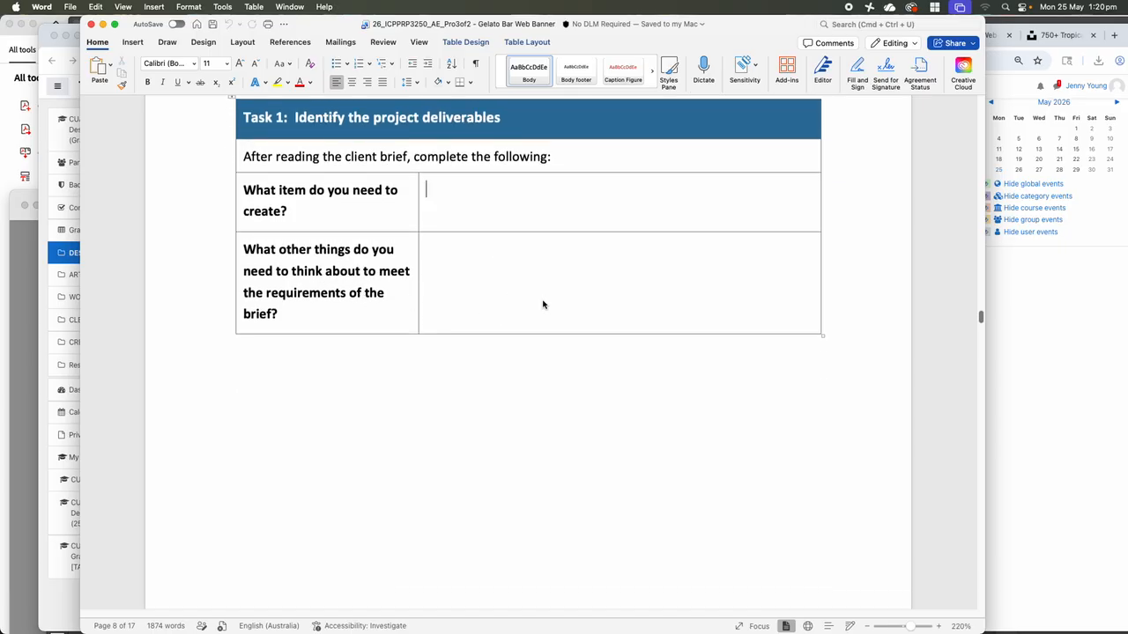
scroll(544, 300, down, 1)
scroll(541, 303, down, 1)
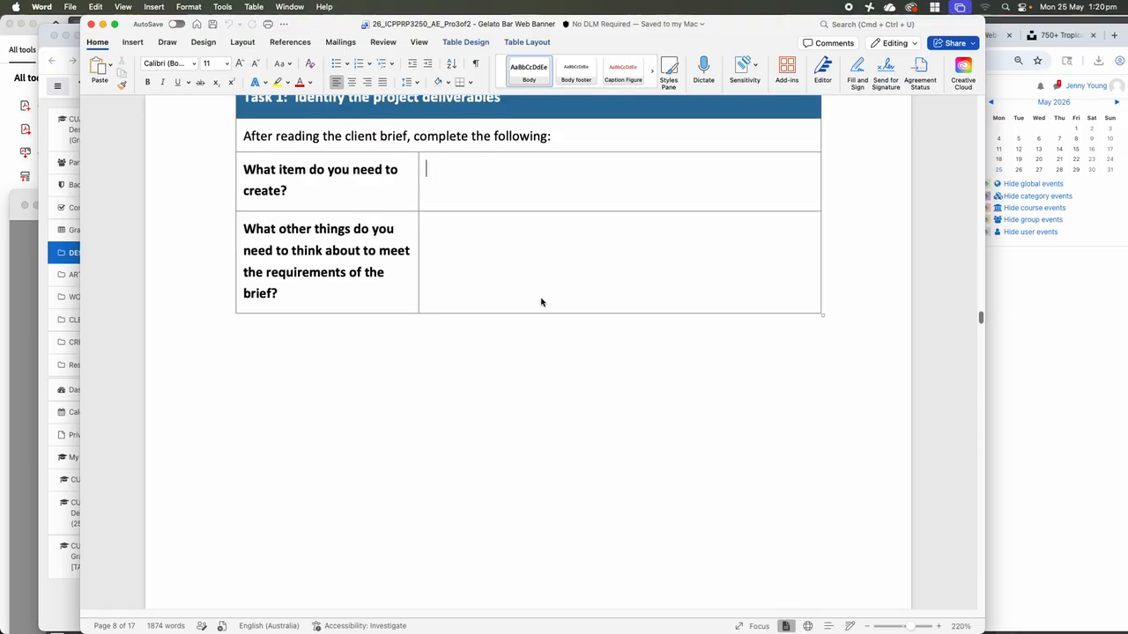
click(508, 273)
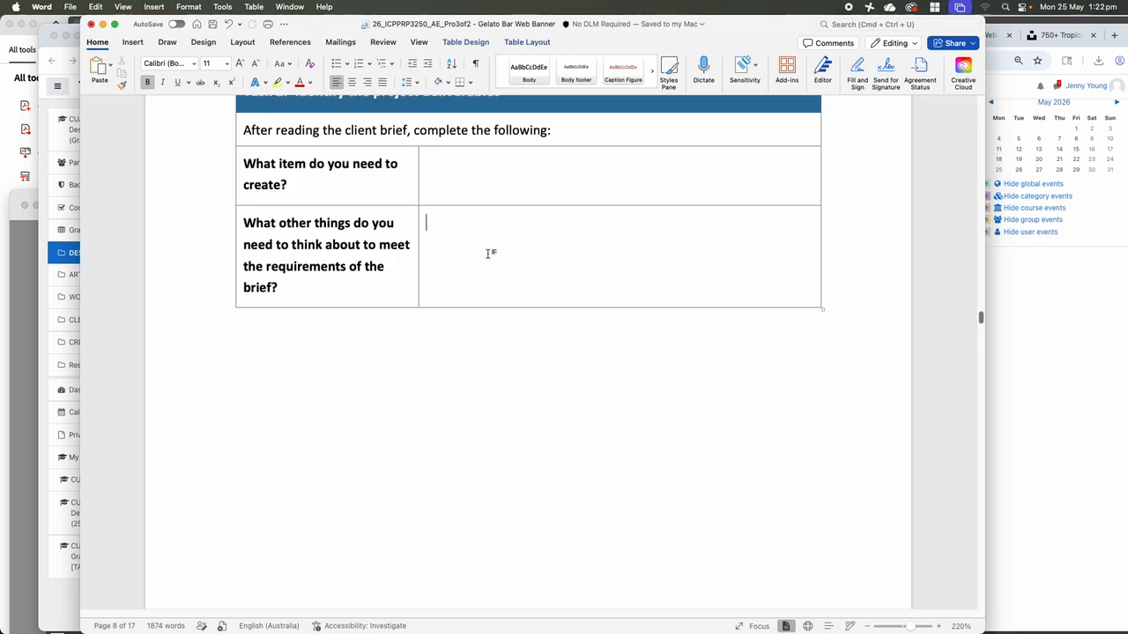
- Go to Task 2: Layout Thumbnails and read the instructions above the three sketch boxes
scroll(489, 254, down, 1)
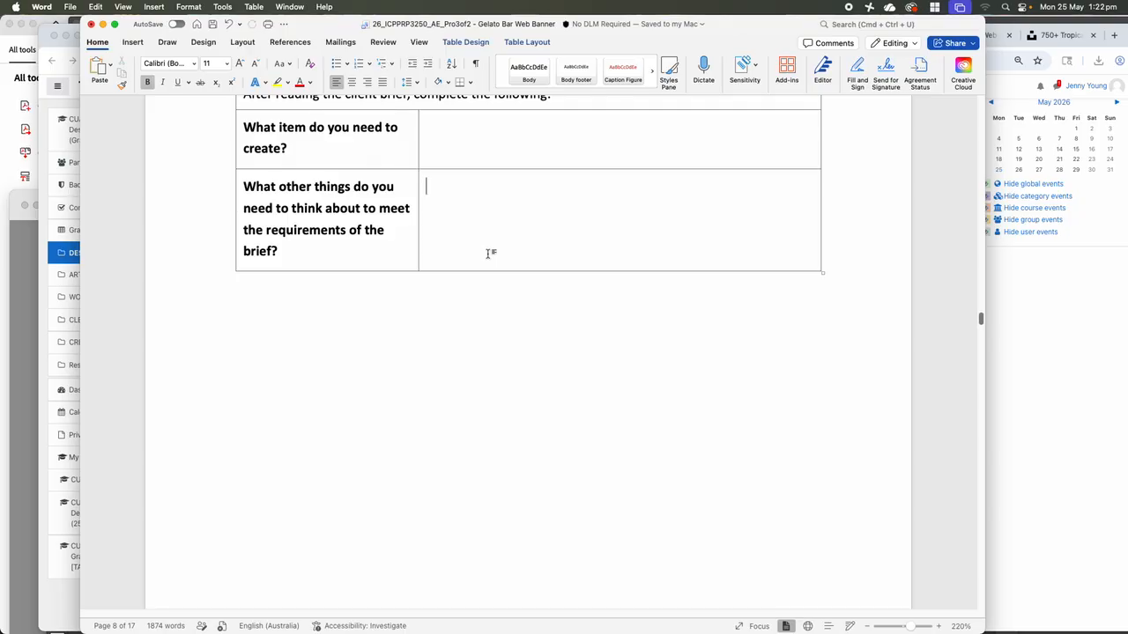
scroll(489, 253, down, 2)
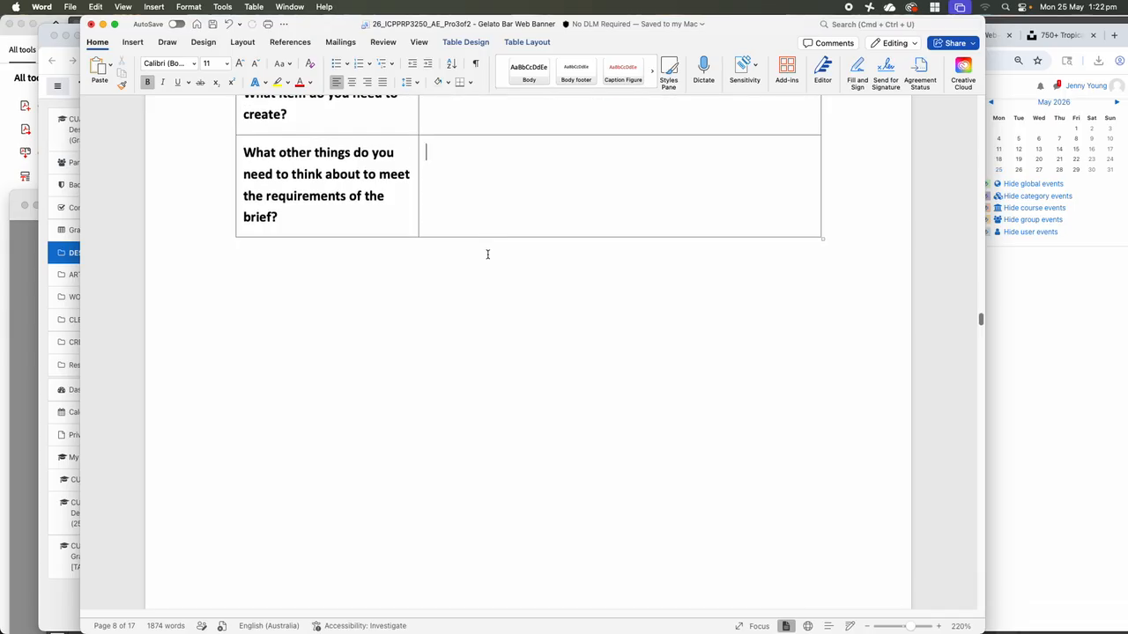
scroll(487, 253, down, 2)
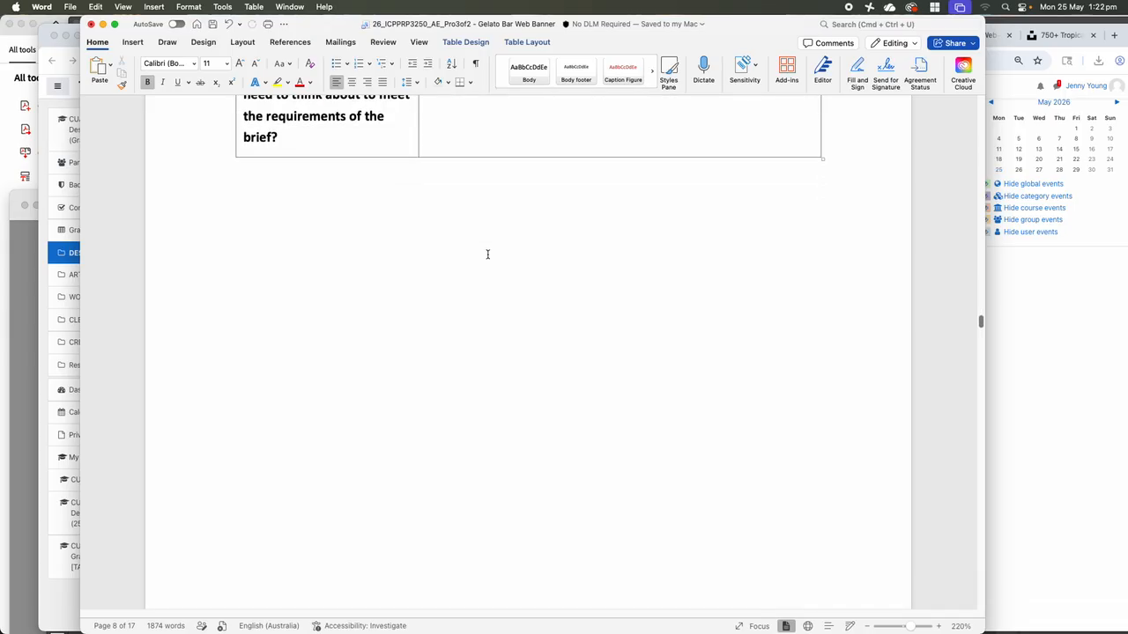
scroll(486, 255, down, 12)
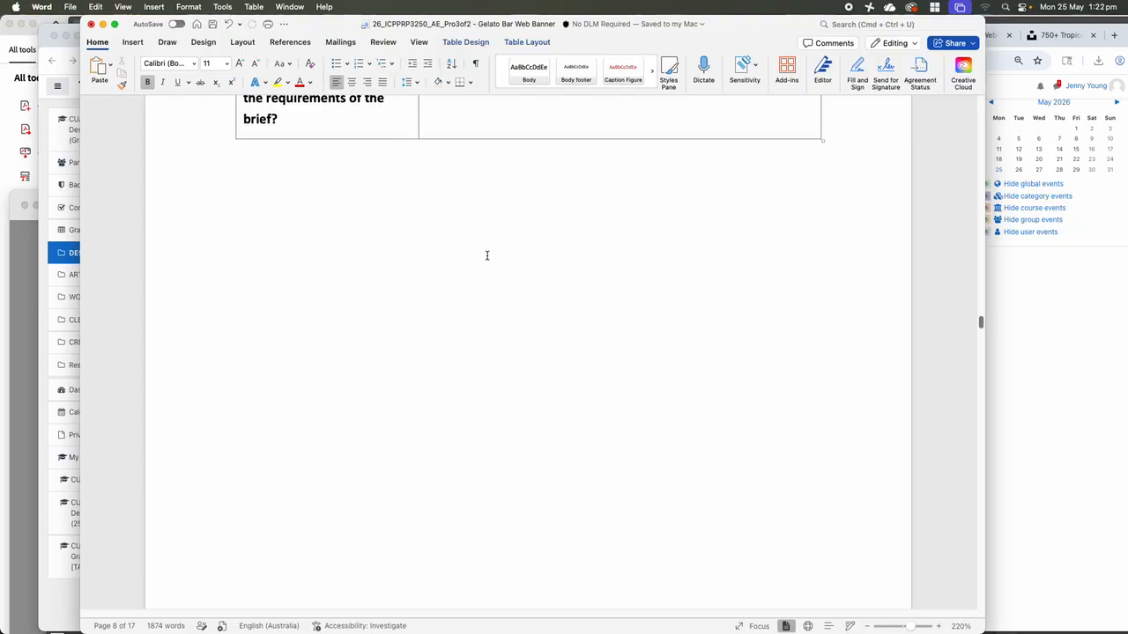
scroll(486, 265, down, 10)
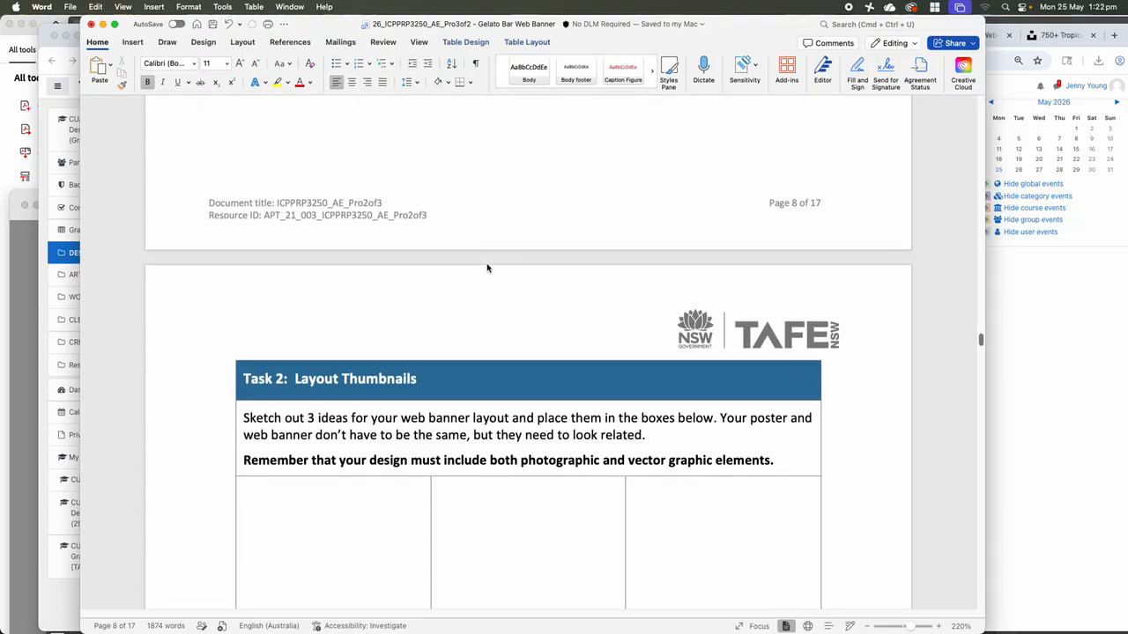
scroll(487, 265, down, 3)
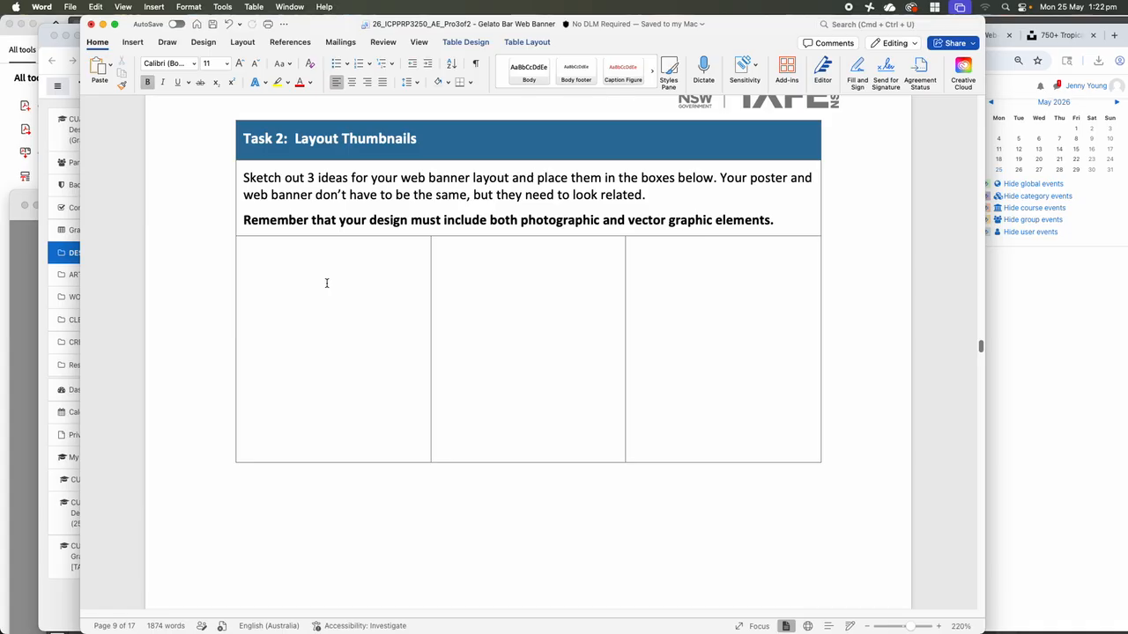
- Review the web banner process checklist on page 10, covering Photoshop file setup, settings screenshot, RGB and Hex colour table and layer naming
scroll(326, 282, down, 10)
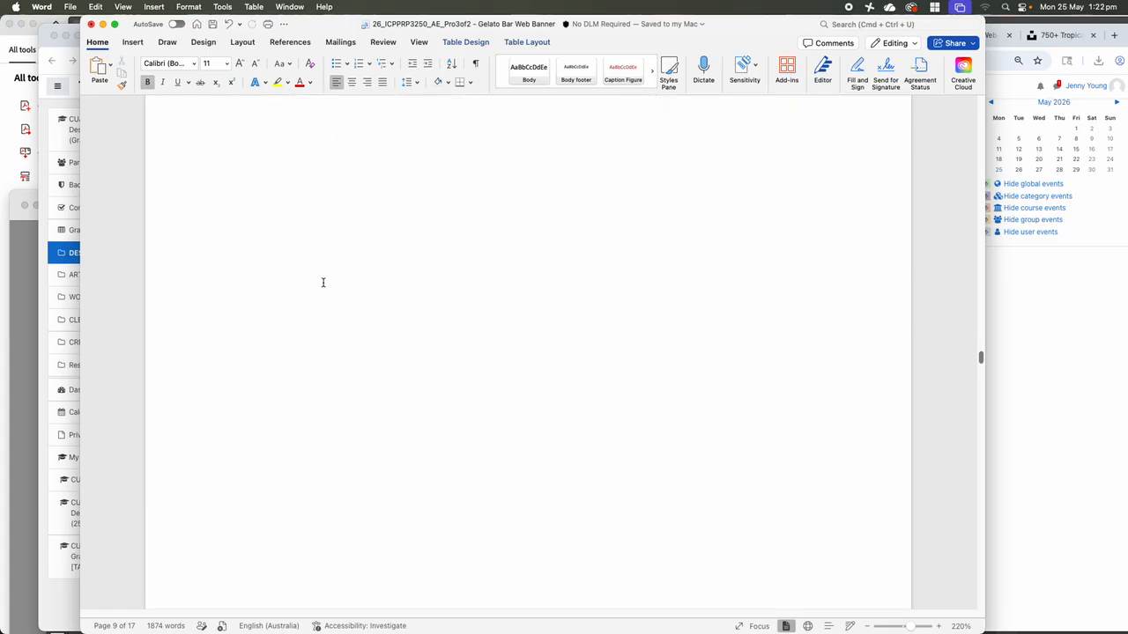
scroll(323, 283, down, 5)
scroll(325, 293, down, 3)
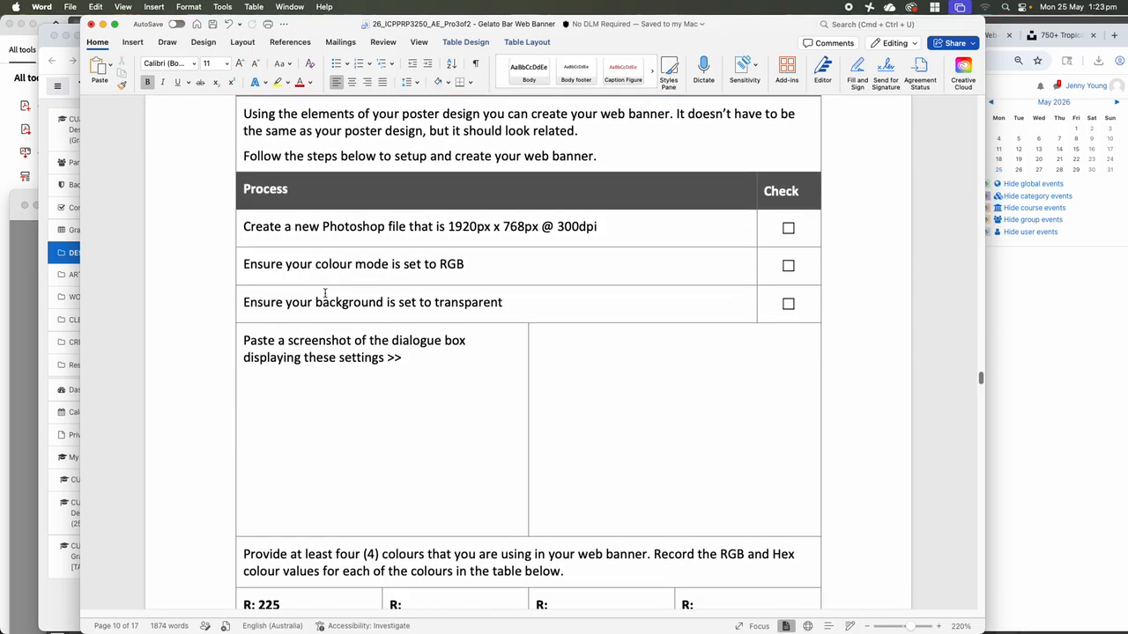
scroll(325, 294, down, 2)
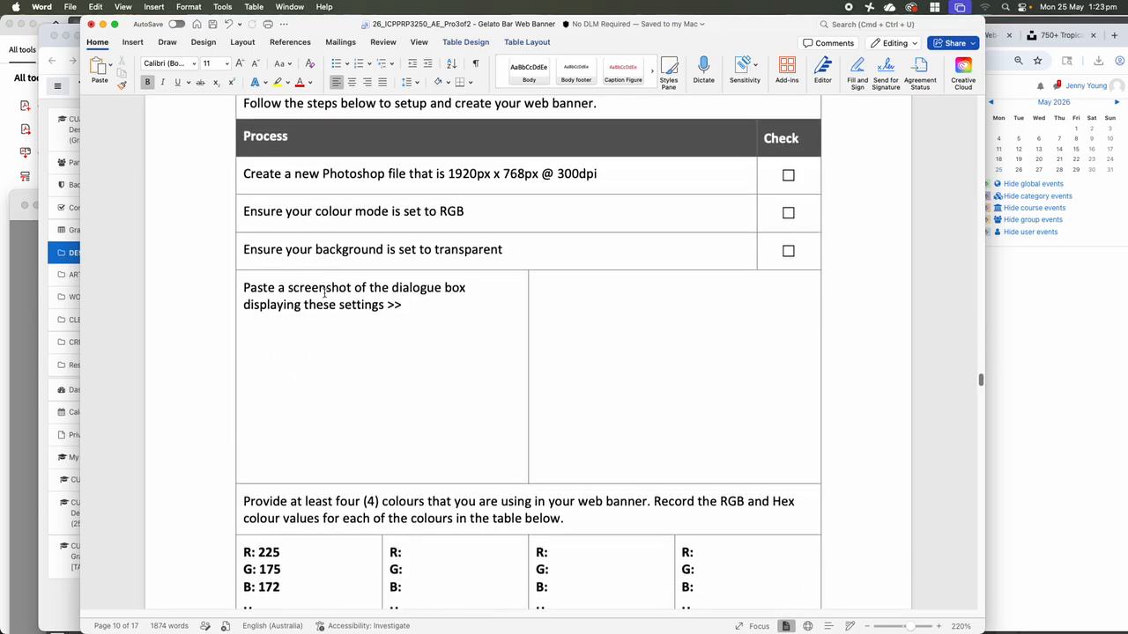
scroll(324, 293, down, 3)
scroll(324, 293, down, 1)
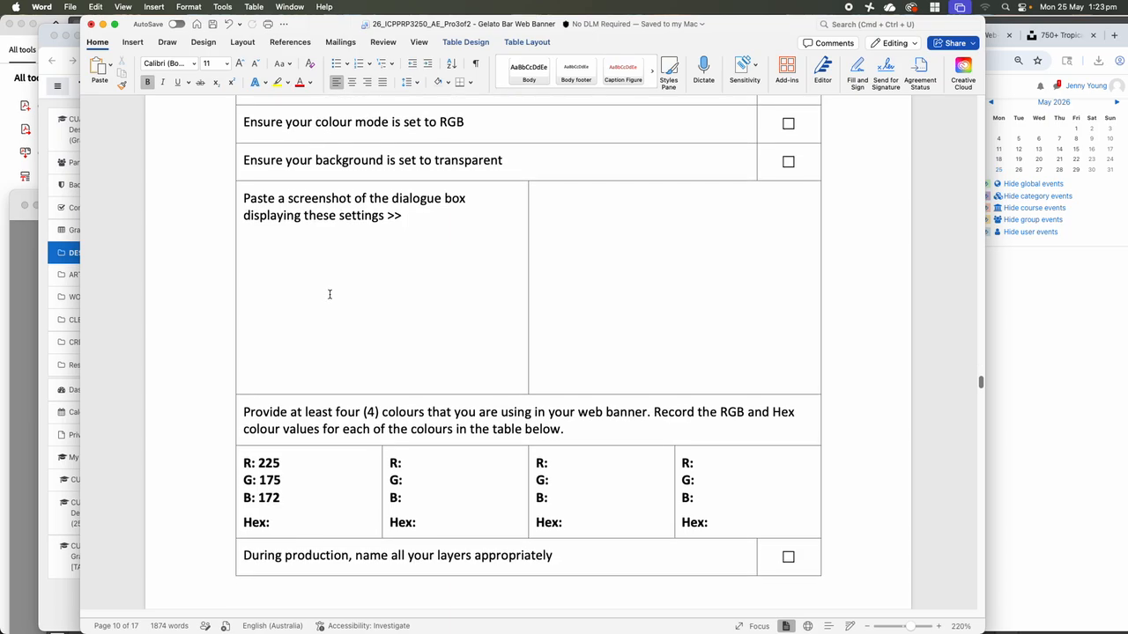
scroll(373, 292, down, 1)
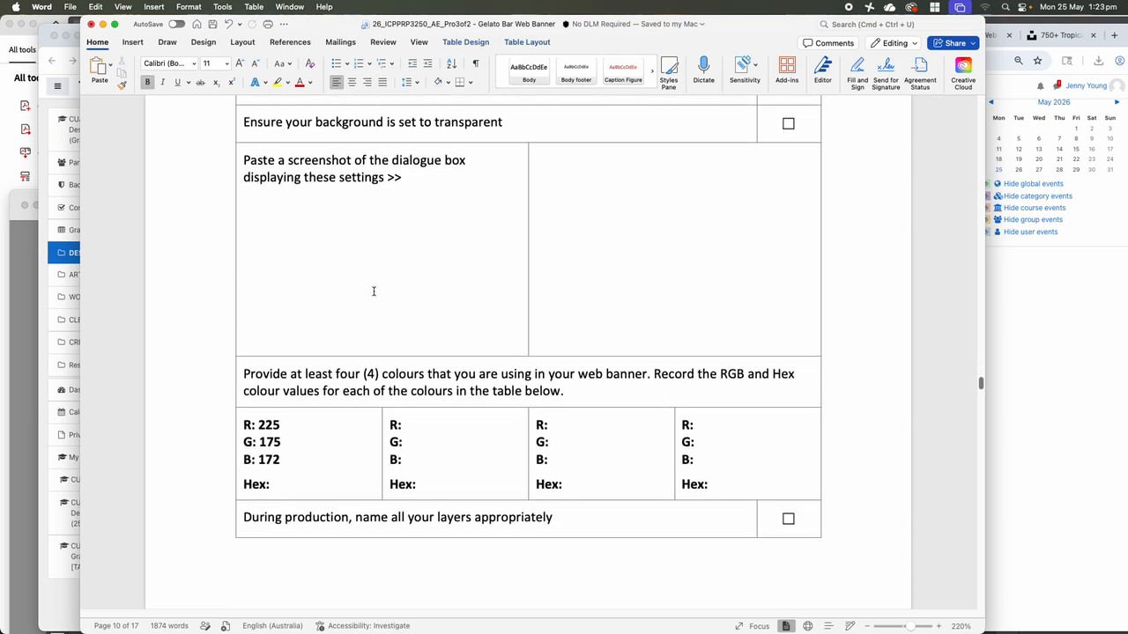
scroll(373, 292, down, 2)
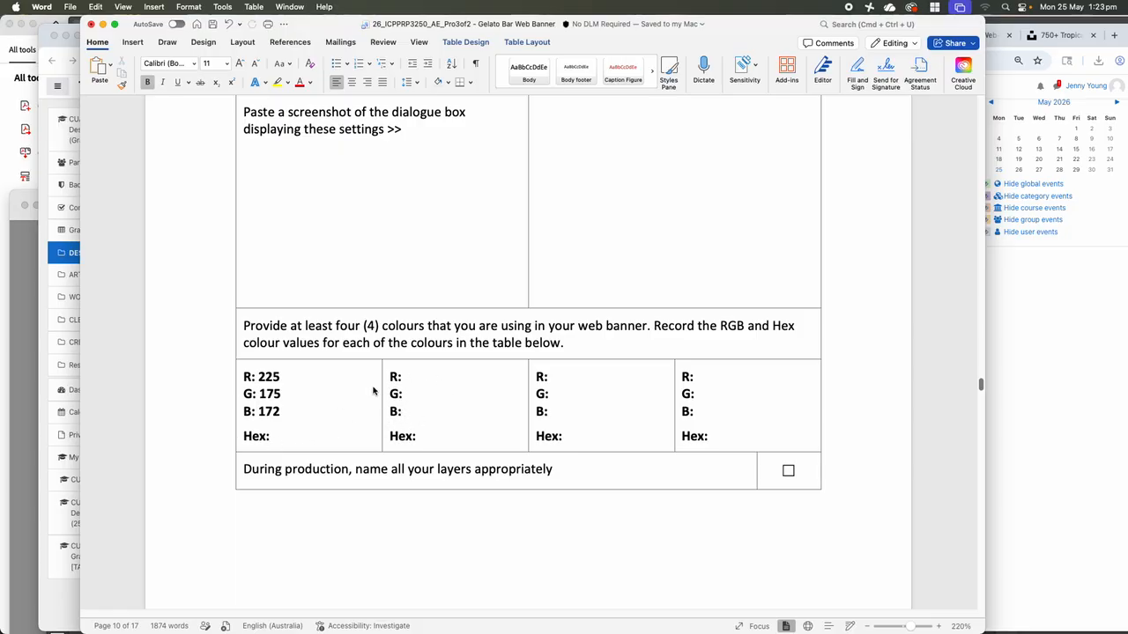
scroll(389, 483, down, 2)
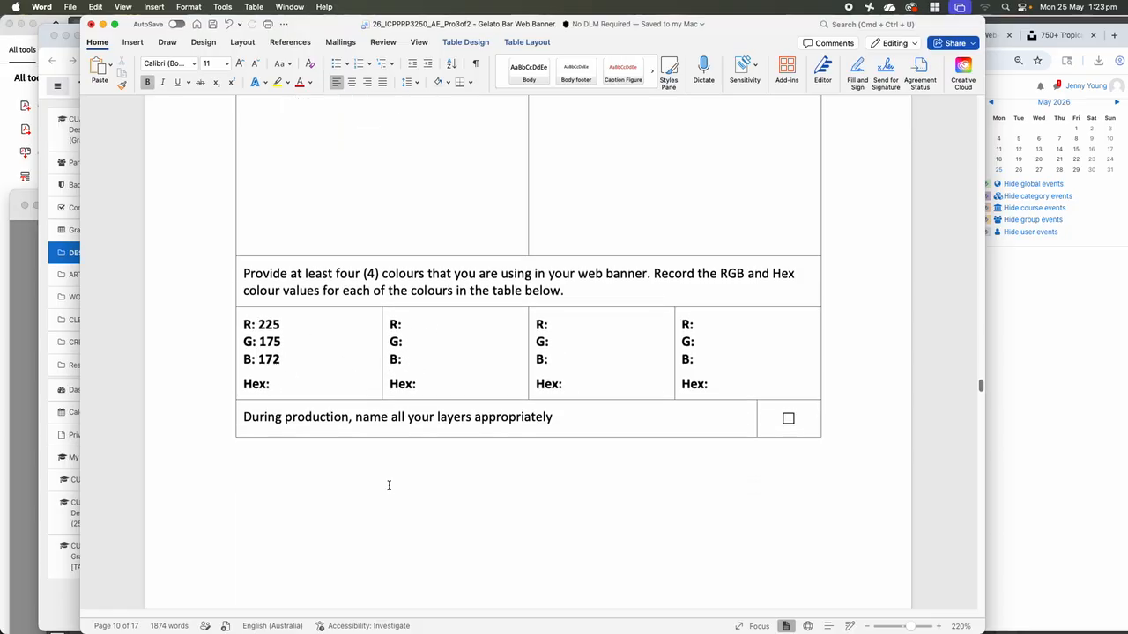
scroll(353, 511, down, 2)
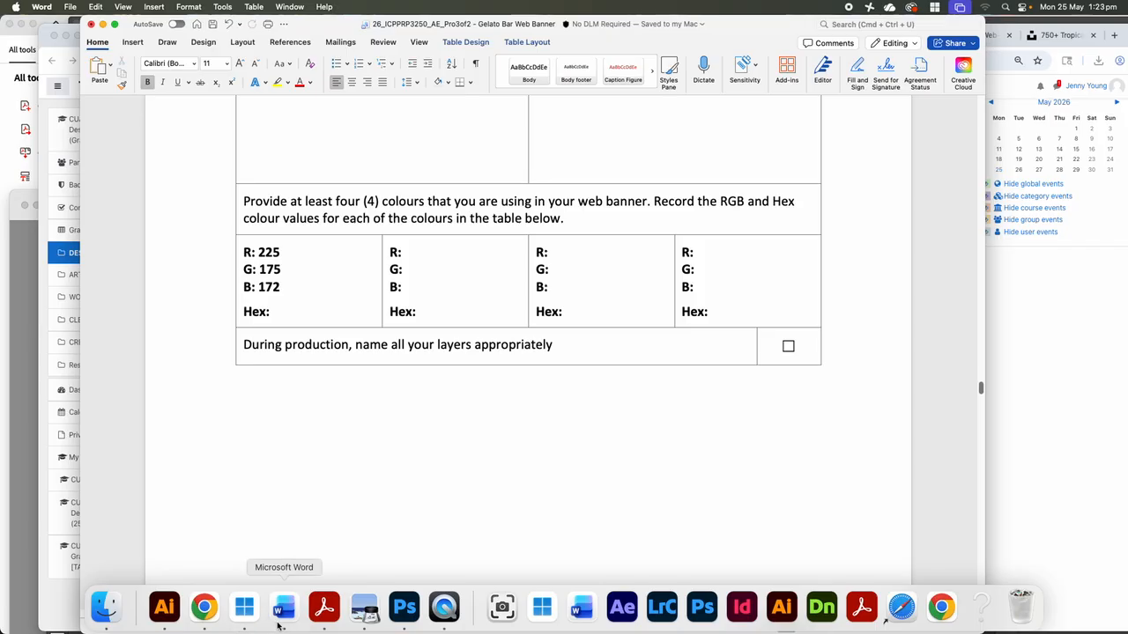
scroll(335, 471, down, 2)
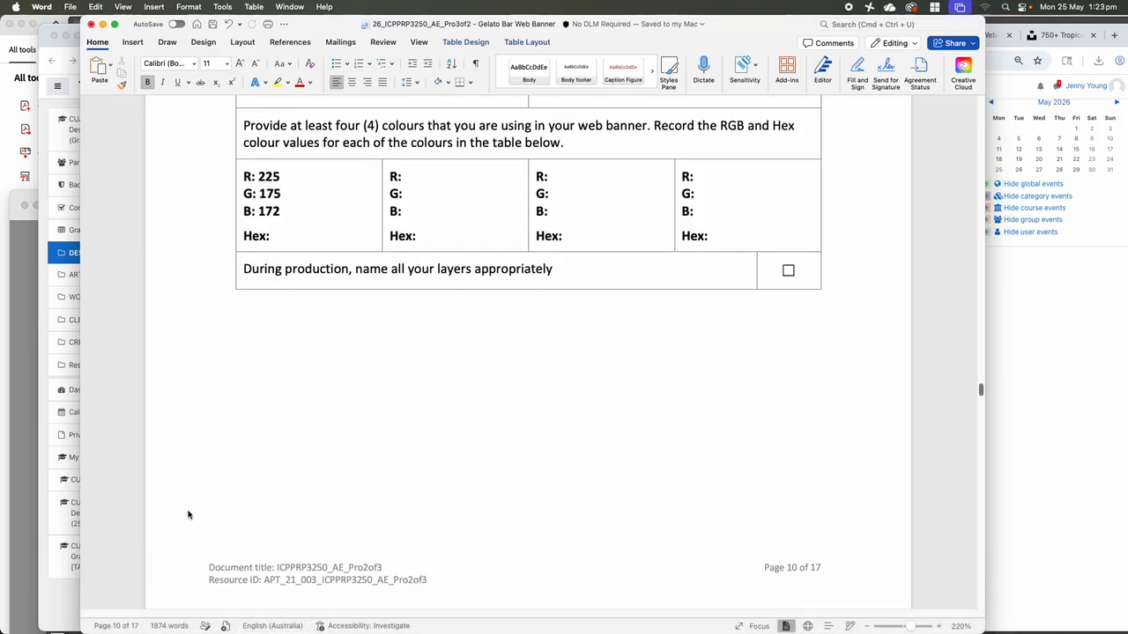
- Switch to Finder, look through the FLAT CMYK folder inside the ICE CREAM project folder in Documents, and close the window
mouse_move(116, 631)
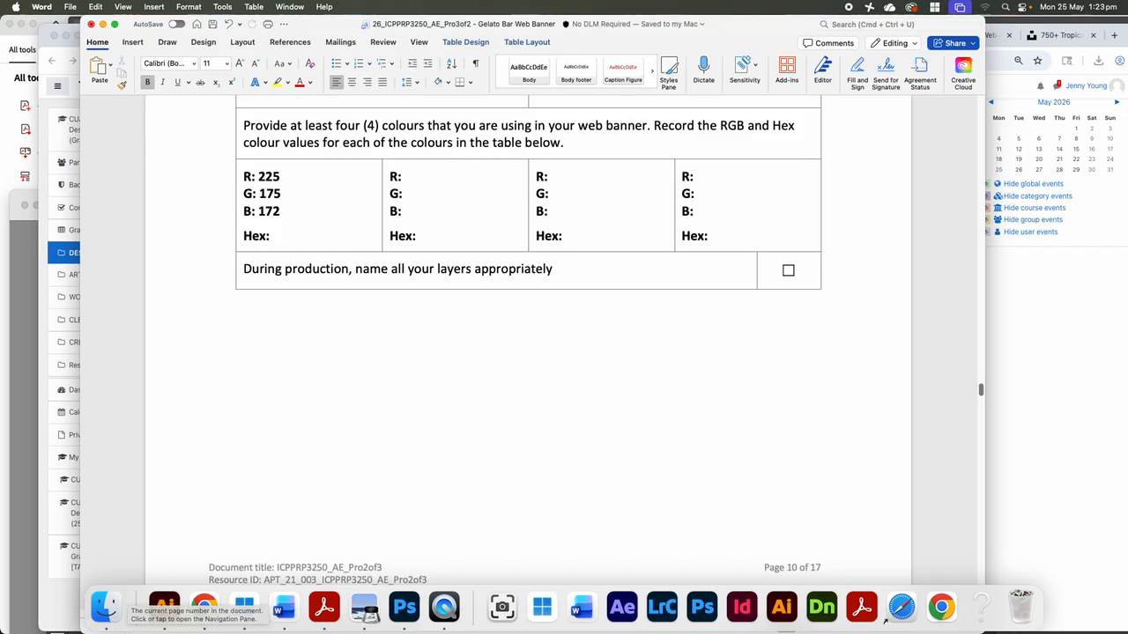
click(105, 617)
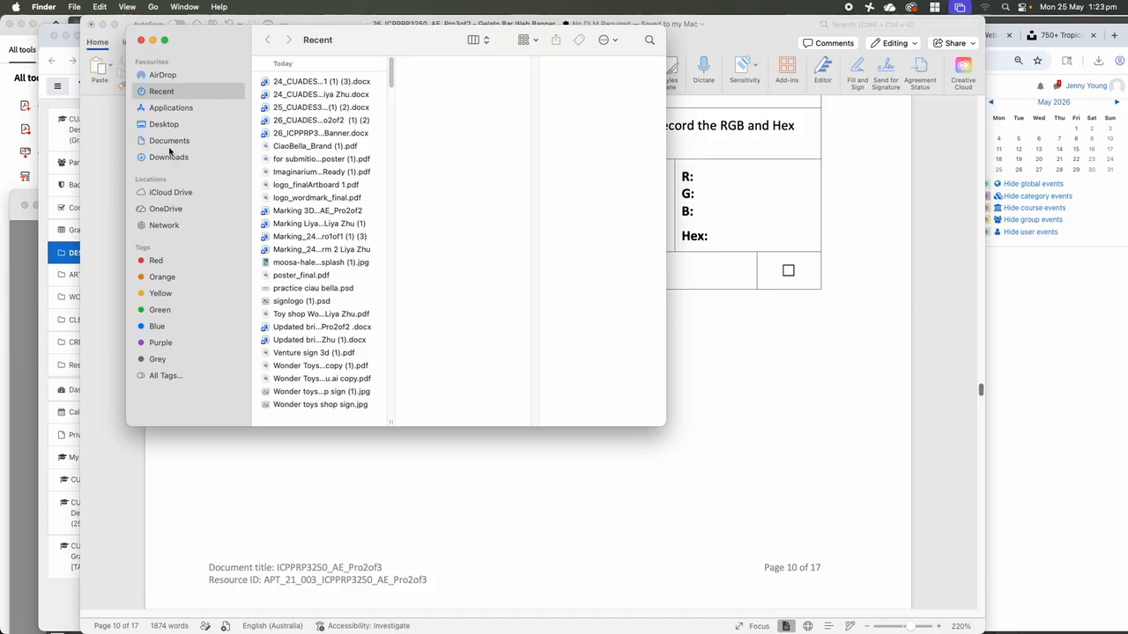
click(161, 125)
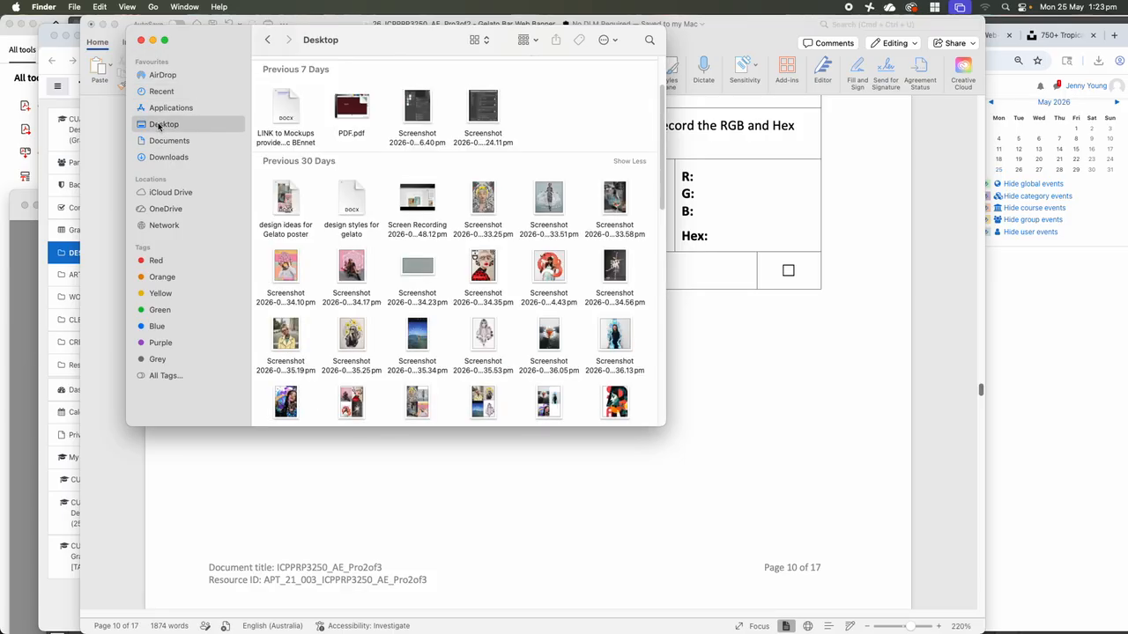
click(169, 141)
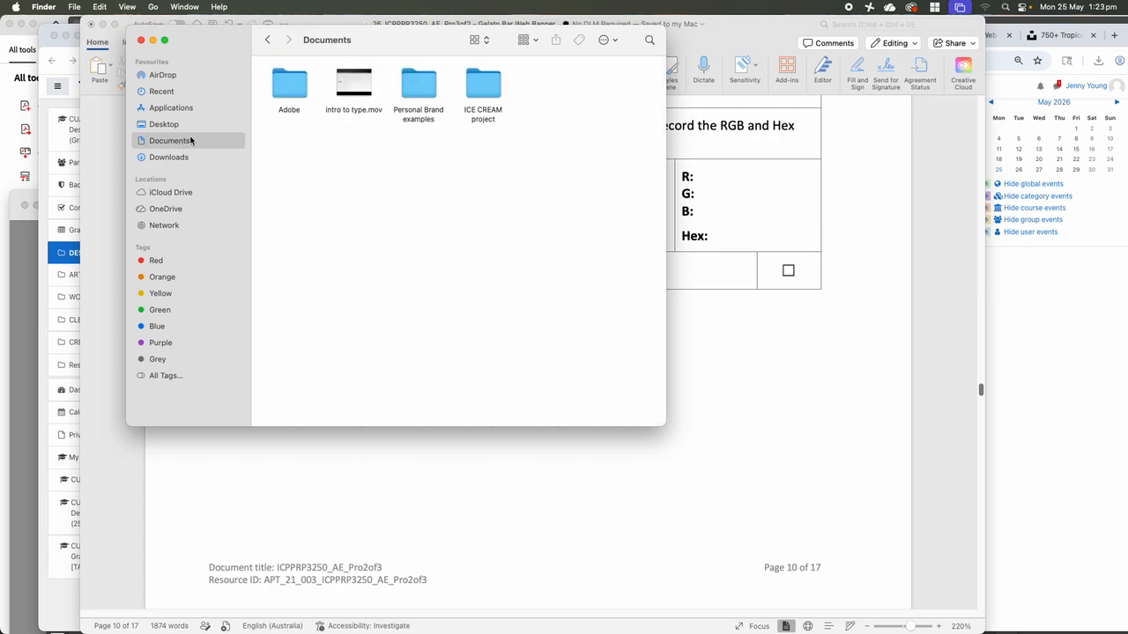
double_click(482, 83)
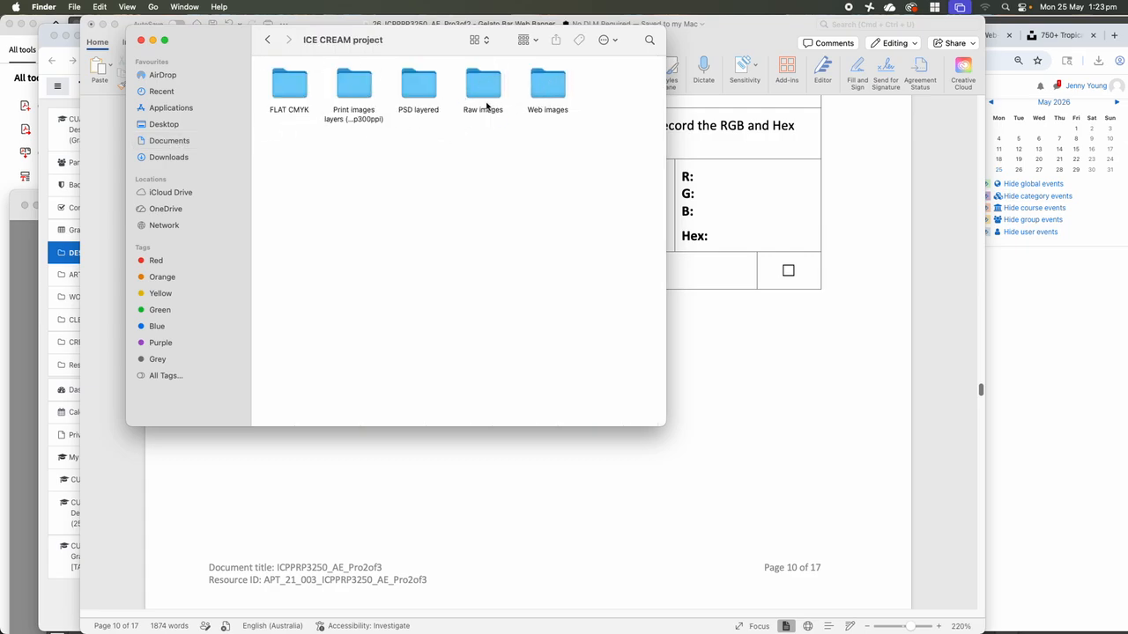
double_click(298, 97)
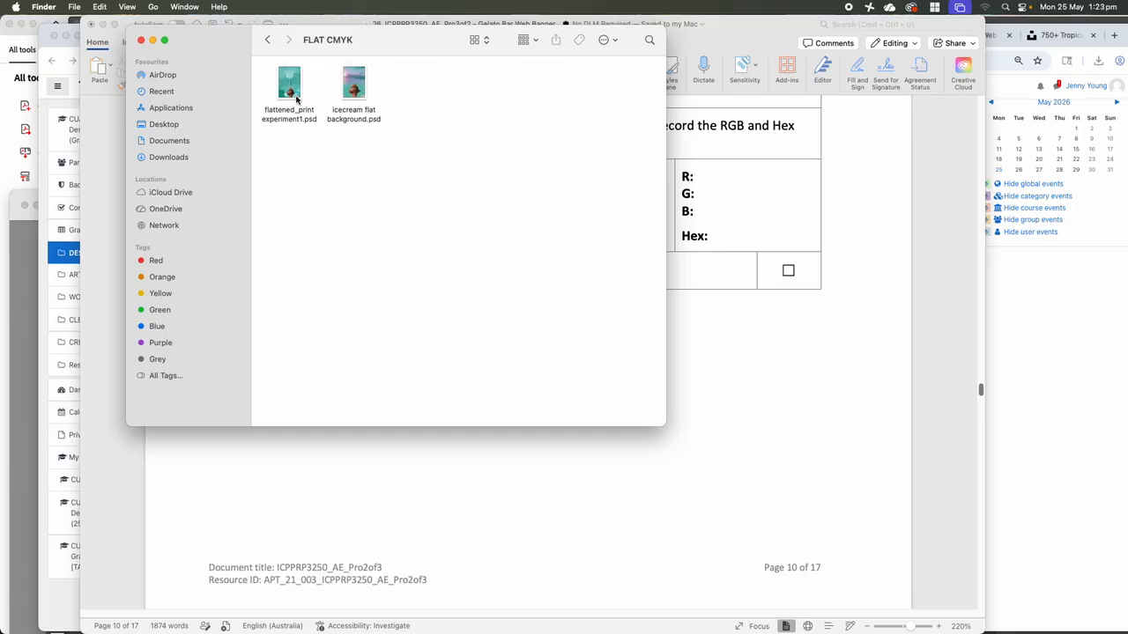
click(140, 39)
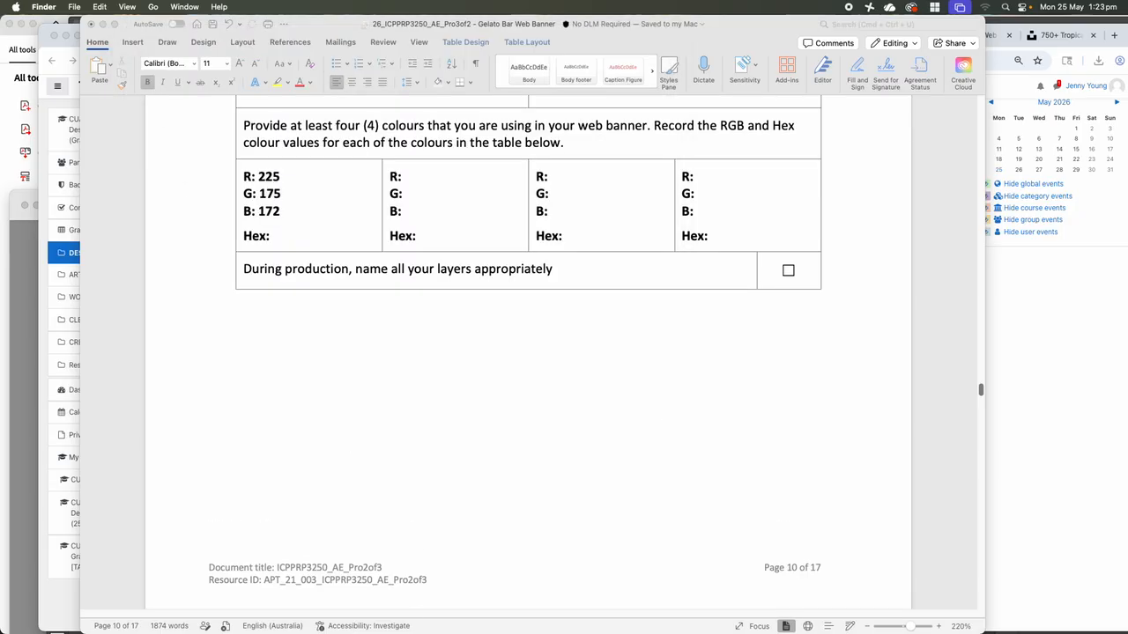
- Switch to Chrome and open the ICPPRP3250 - Resources folder under Subject Resources on the course page
mouse_move(238, 629)
click(203, 607)
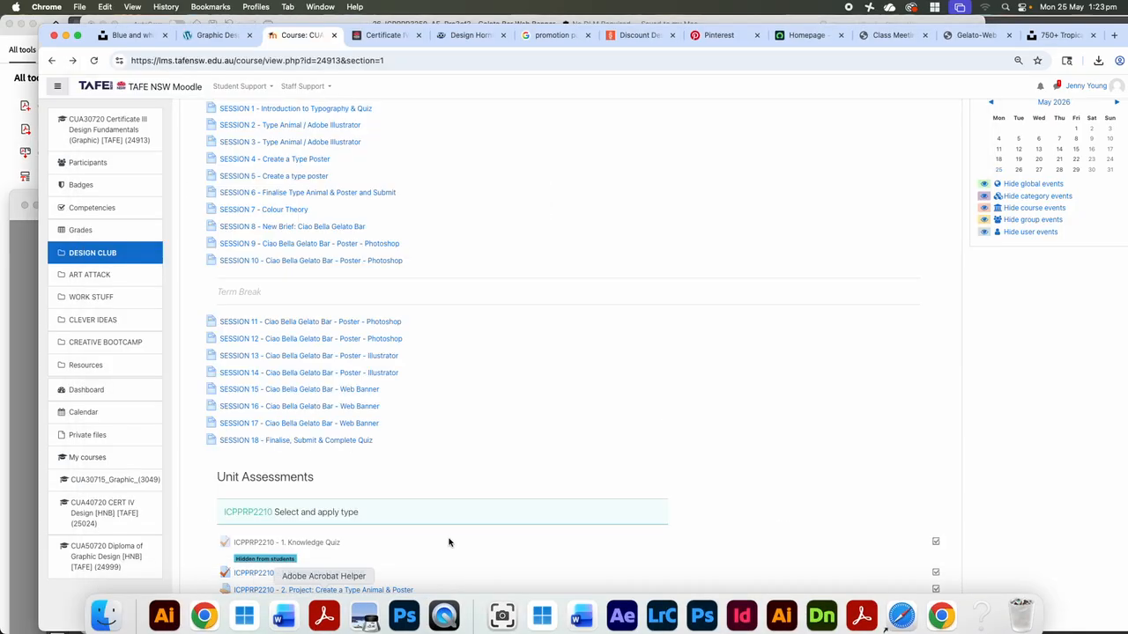
scroll(480, 477, down, 2)
scroll(442, 487, down, 4)
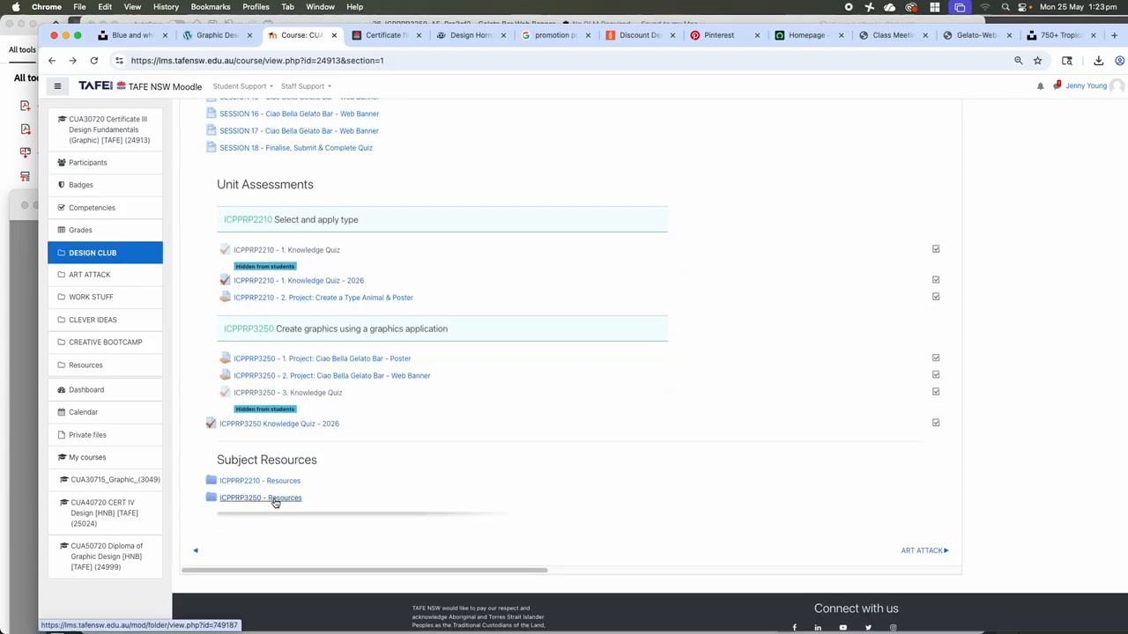
click(276, 501)
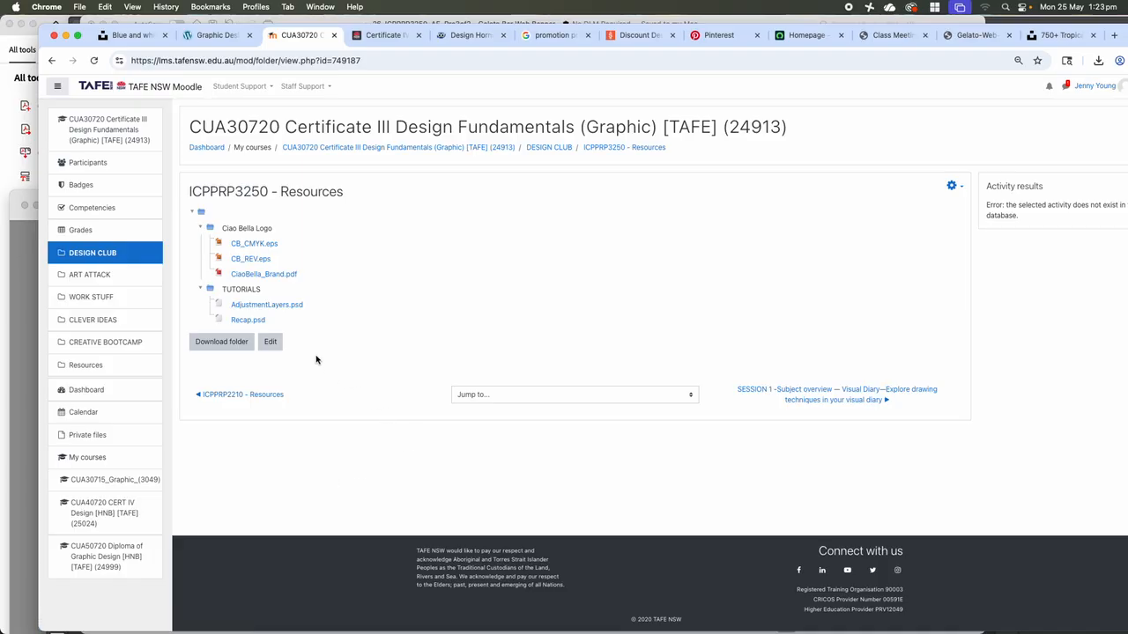
- Download CiaoBella_Brand.pdf, CB_CMYK.eps and CB_REV.eps from the Ciao Bella Logo folder to Downloads
click(253, 279)
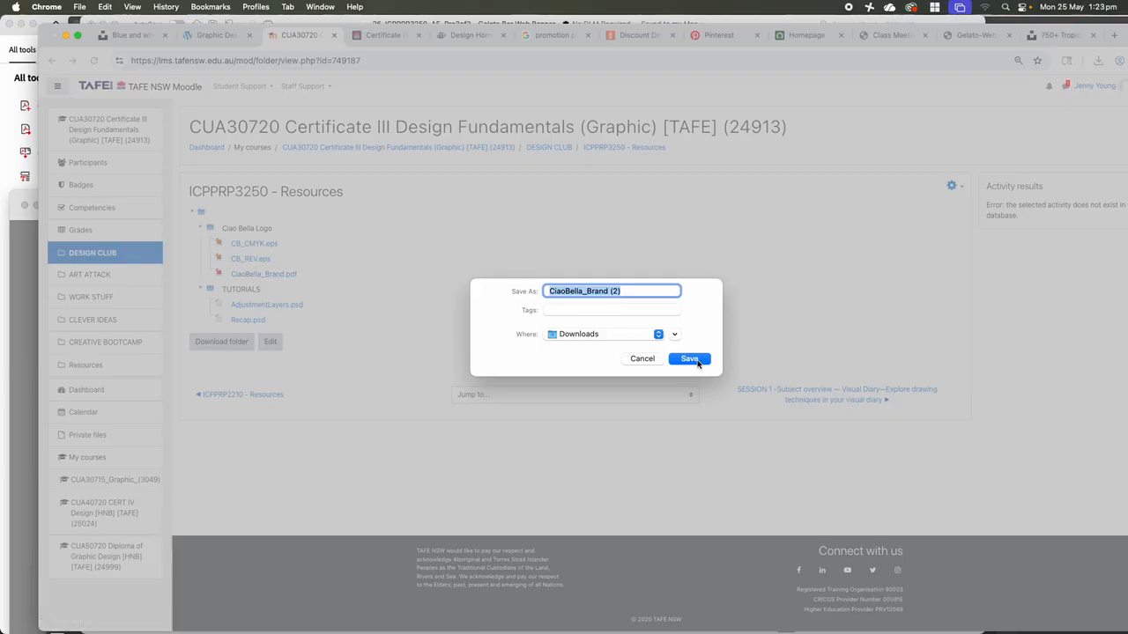
click(689, 359)
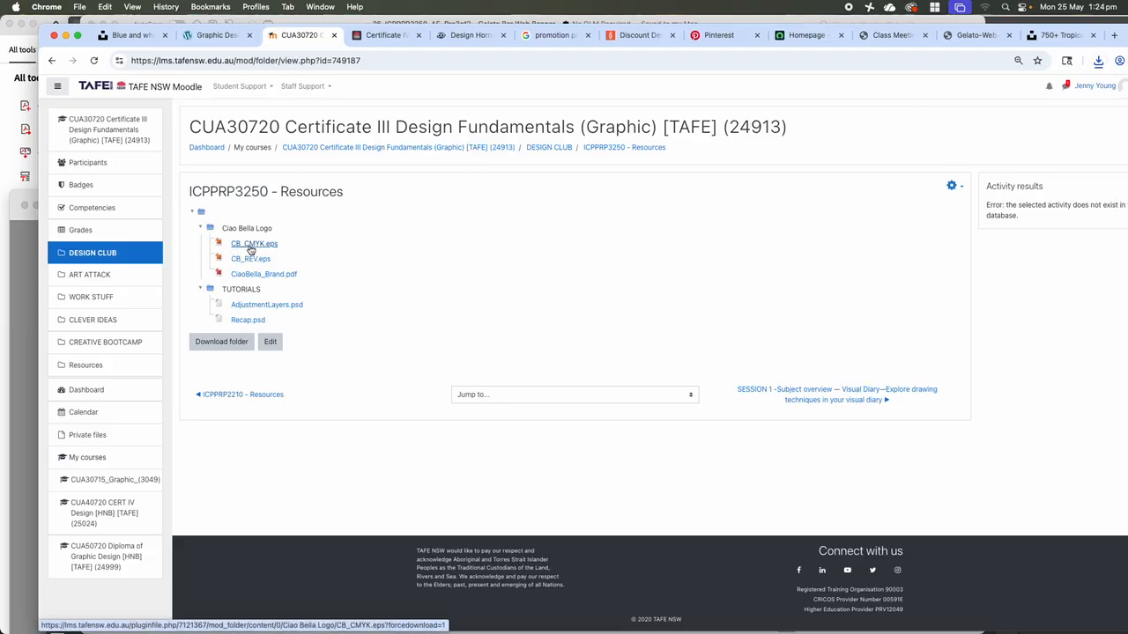
click(251, 247)
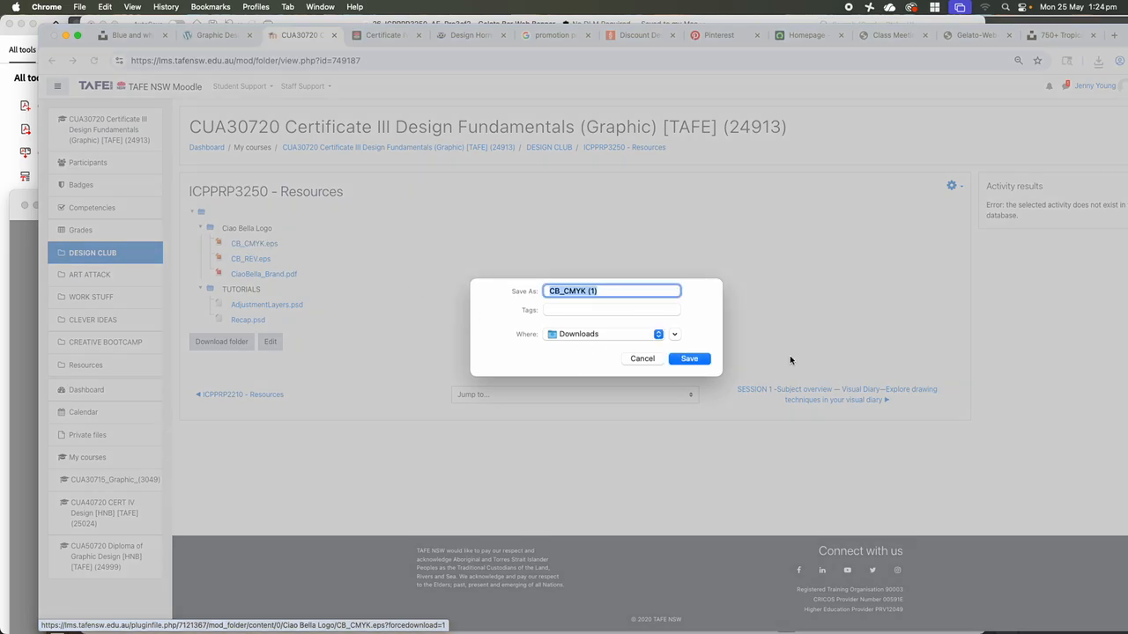
click(689, 359)
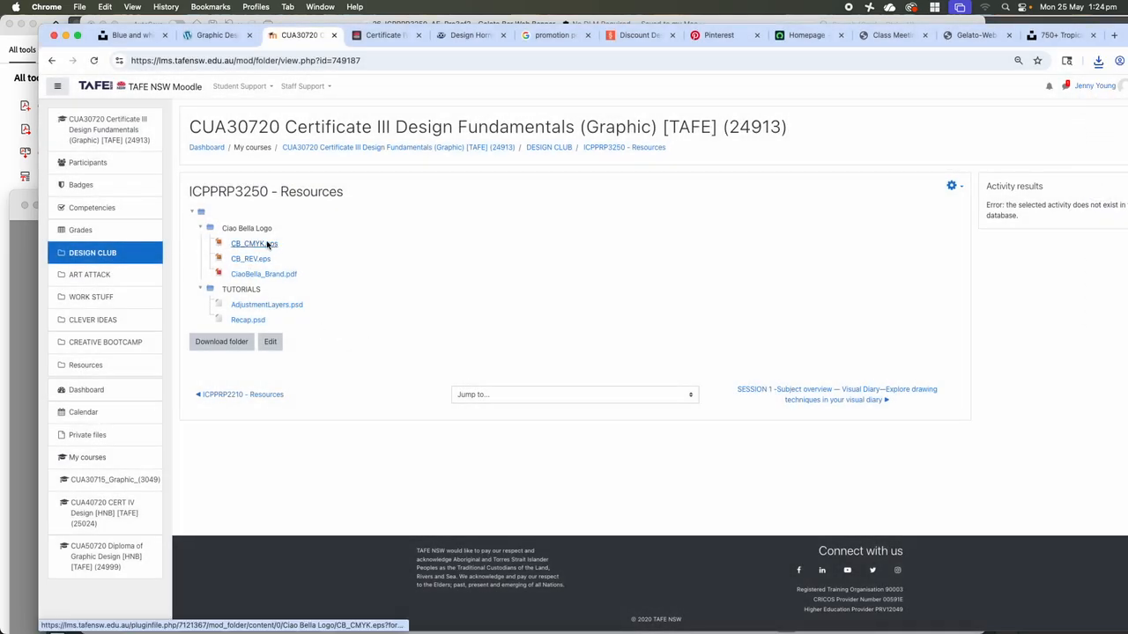
click(245, 260)
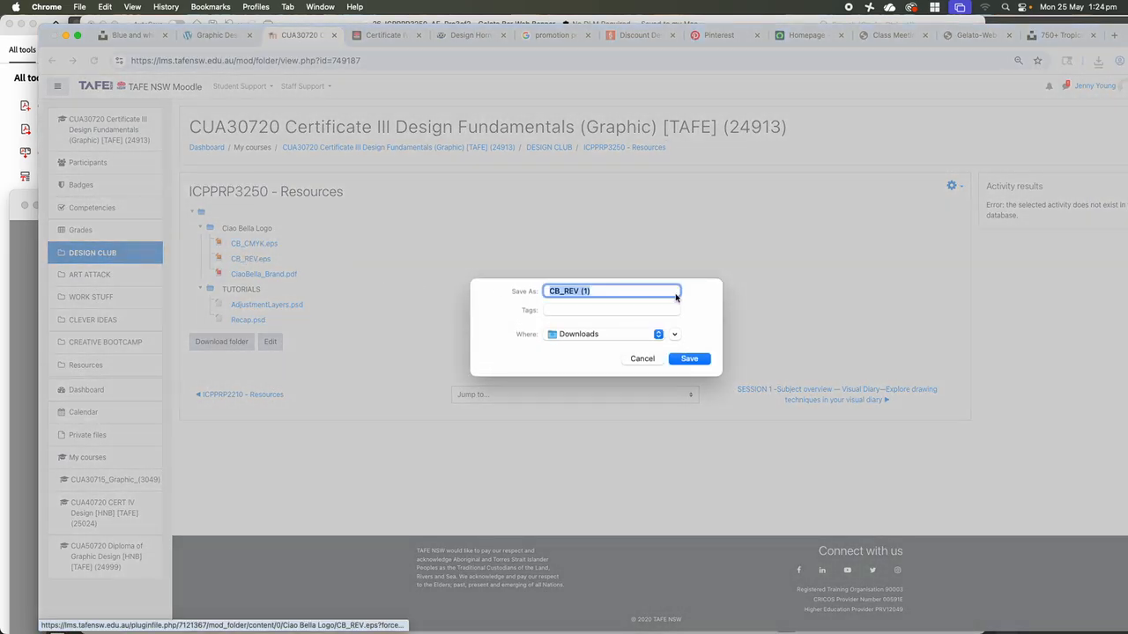
click(689, 359)
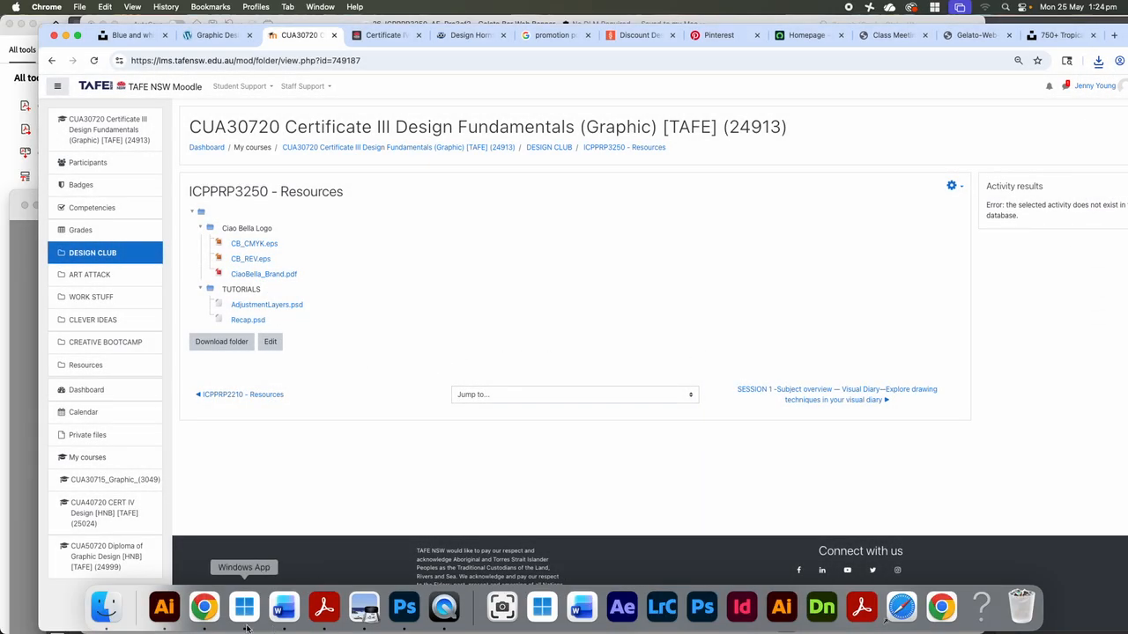
- Switch to Finder and look for the downloaded Ciao Bella files in Downloads and among the recent files
click(108, 617)
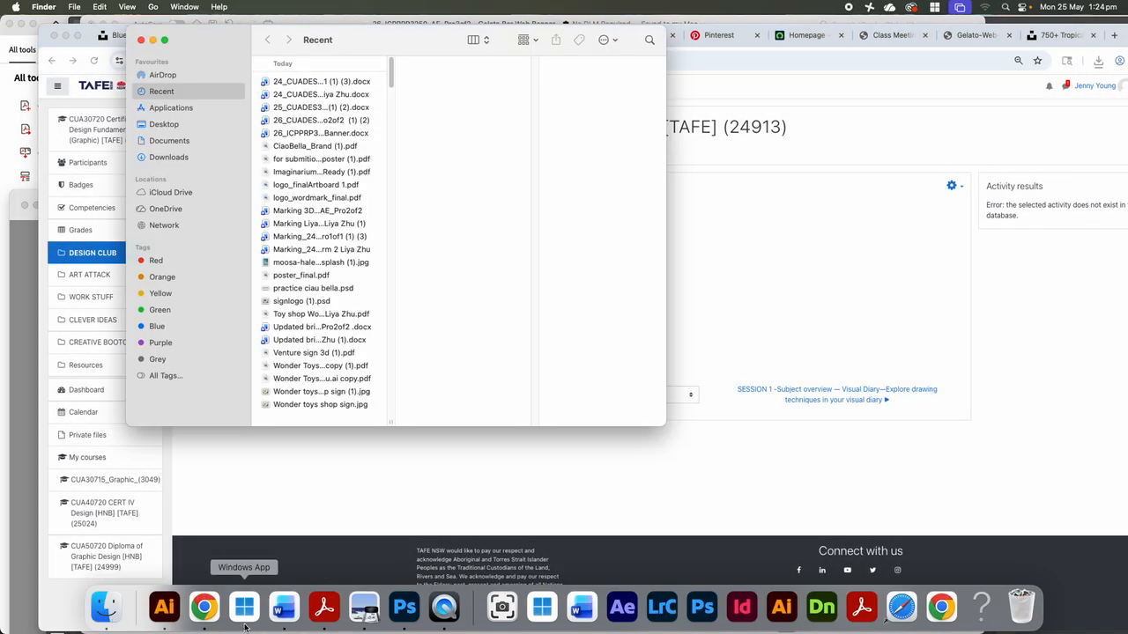
click(164, 156)
scroll(291, 114, up, 6)
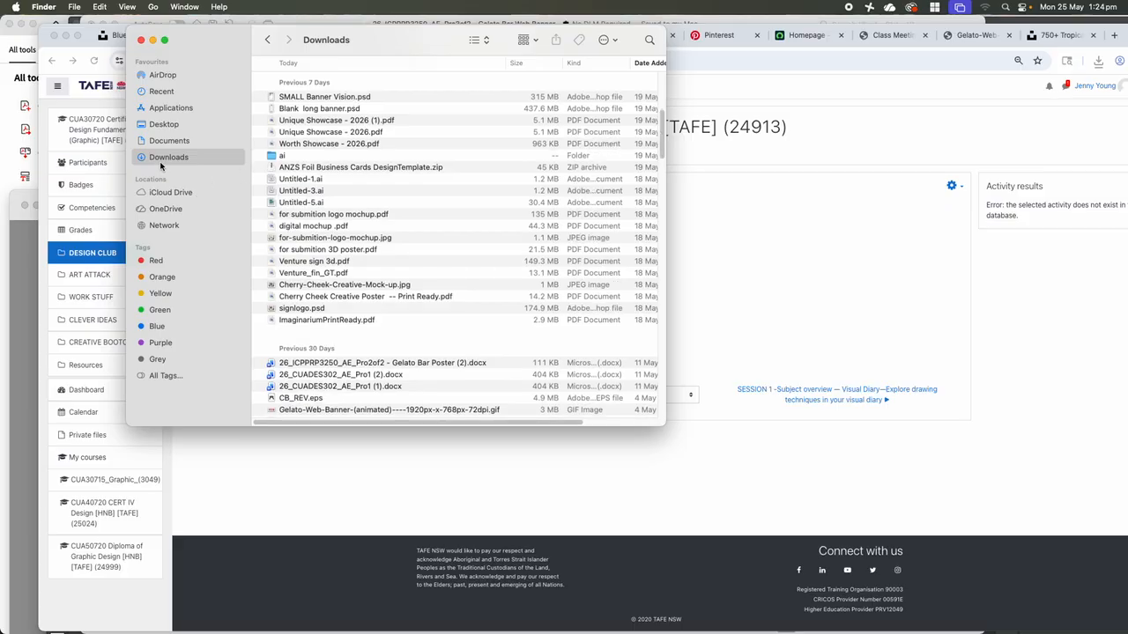
click(158, 92)
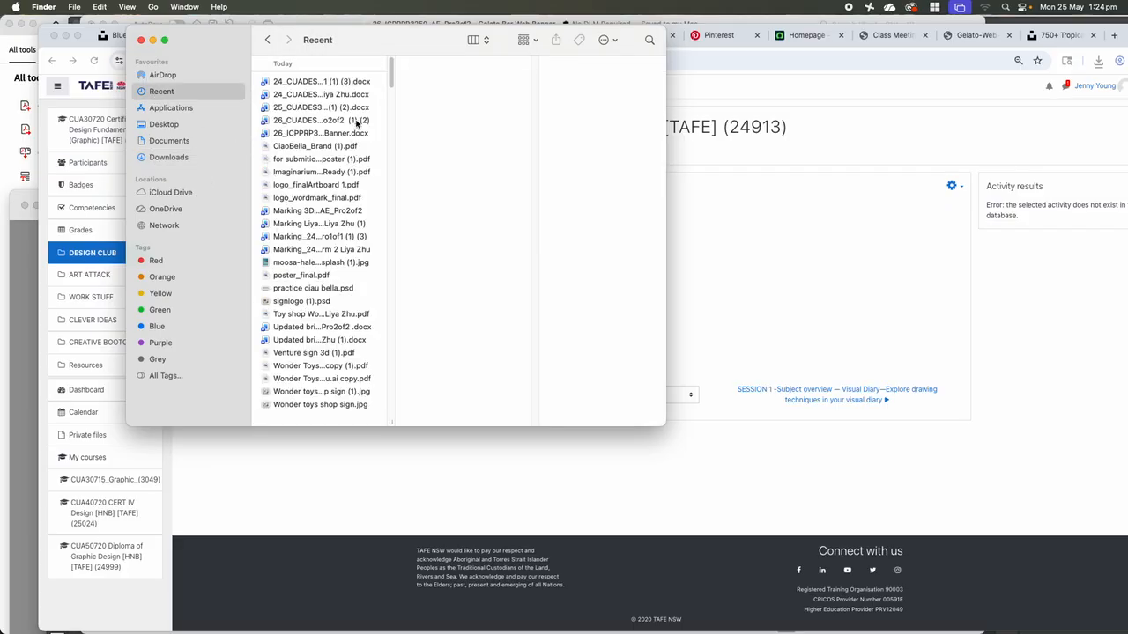
click(313, 186)
drag(391, 72, 385, 97)
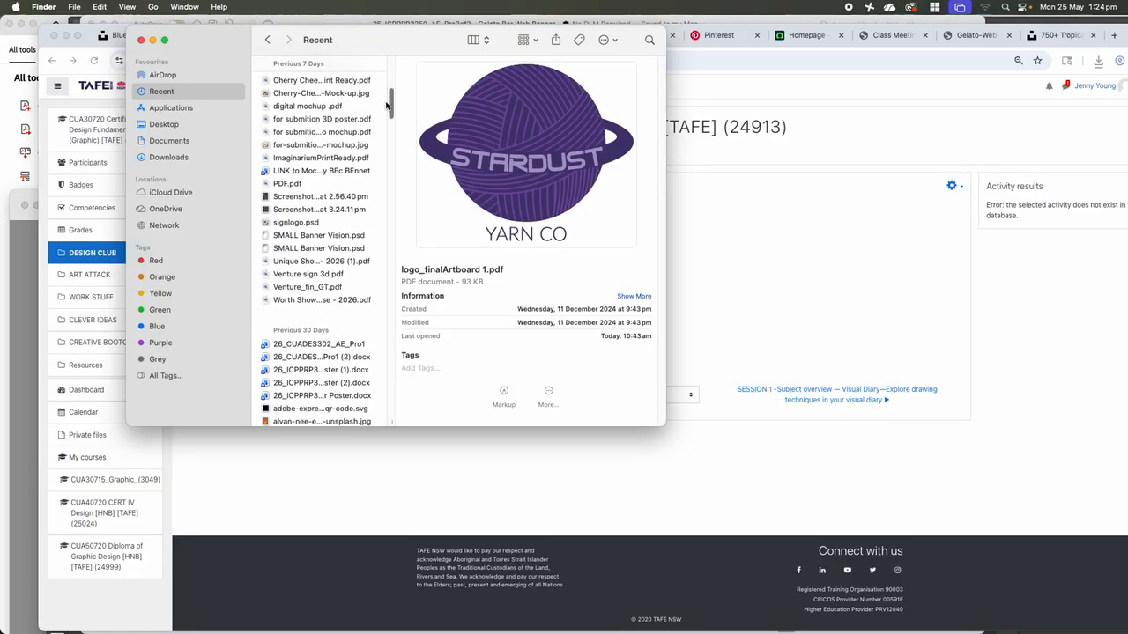
- Return to Chrome and download CiaoBella_Brand.pdf to Downloads again
click(412, 457)
click(254, 276)
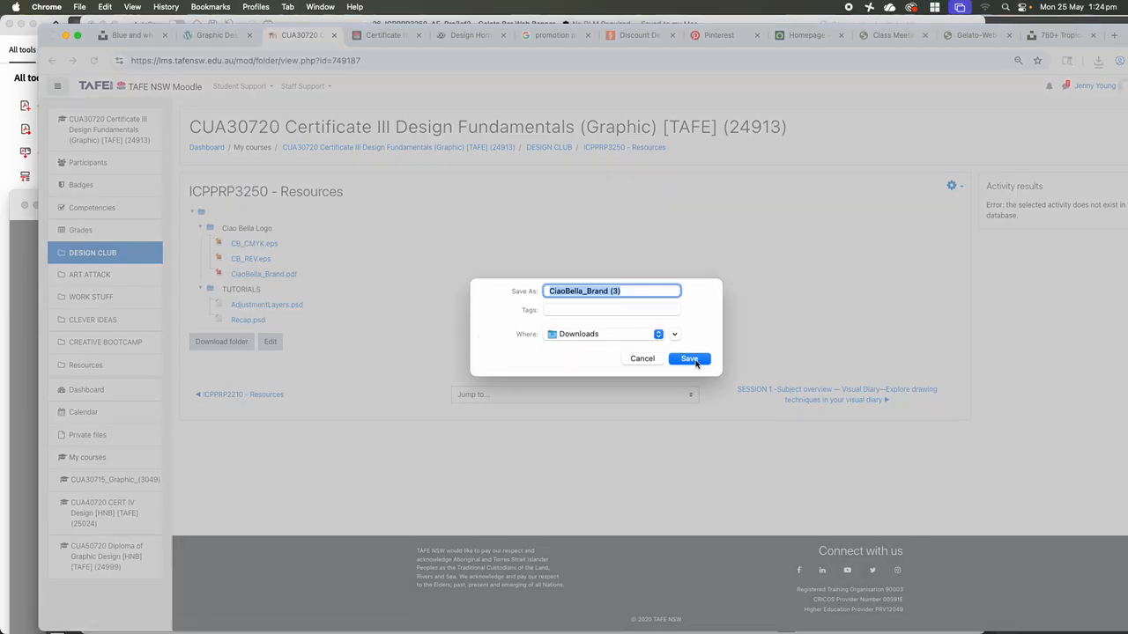
click(690, 358)
- Switch to Finder, open the Downloads folder and check how its files are grouped
mouse_move(211, 616)
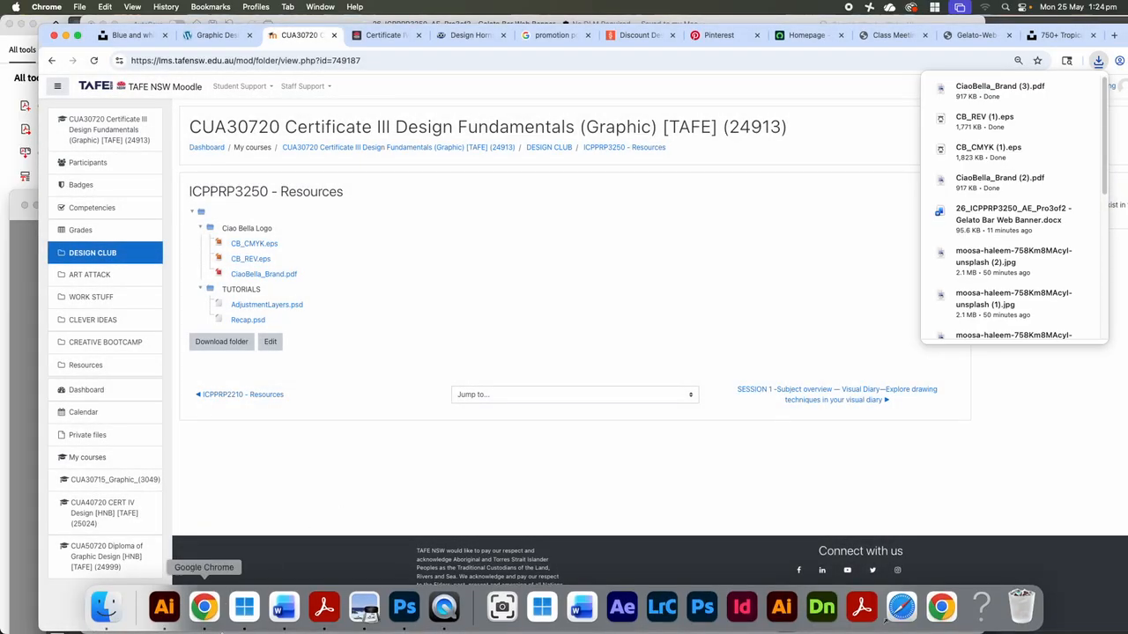
click(106, 611)
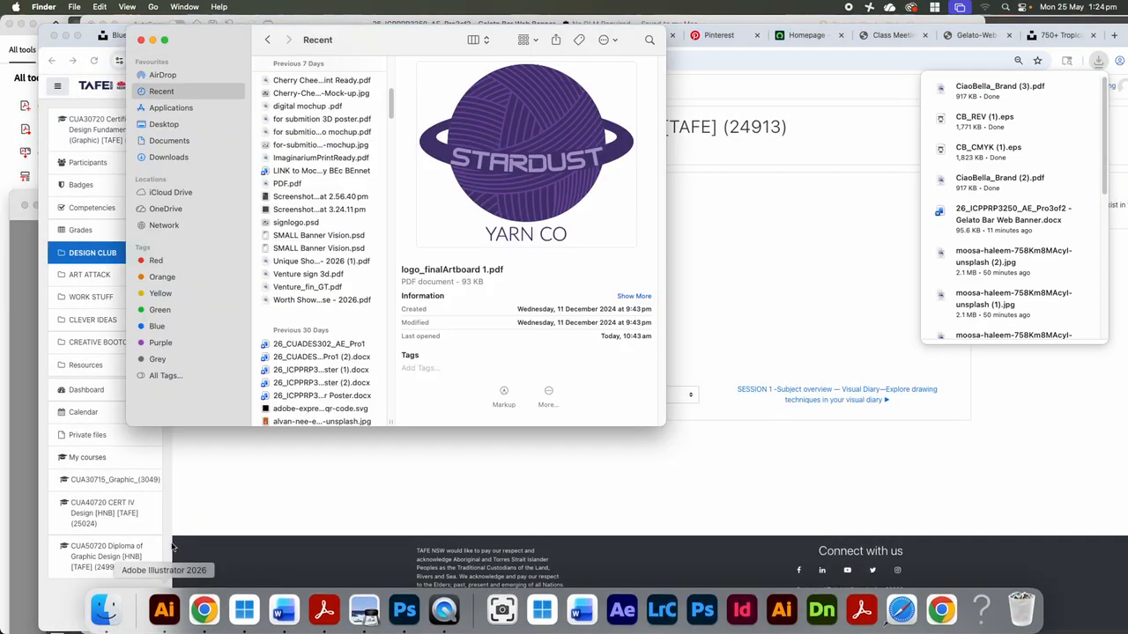
click(168, 157)
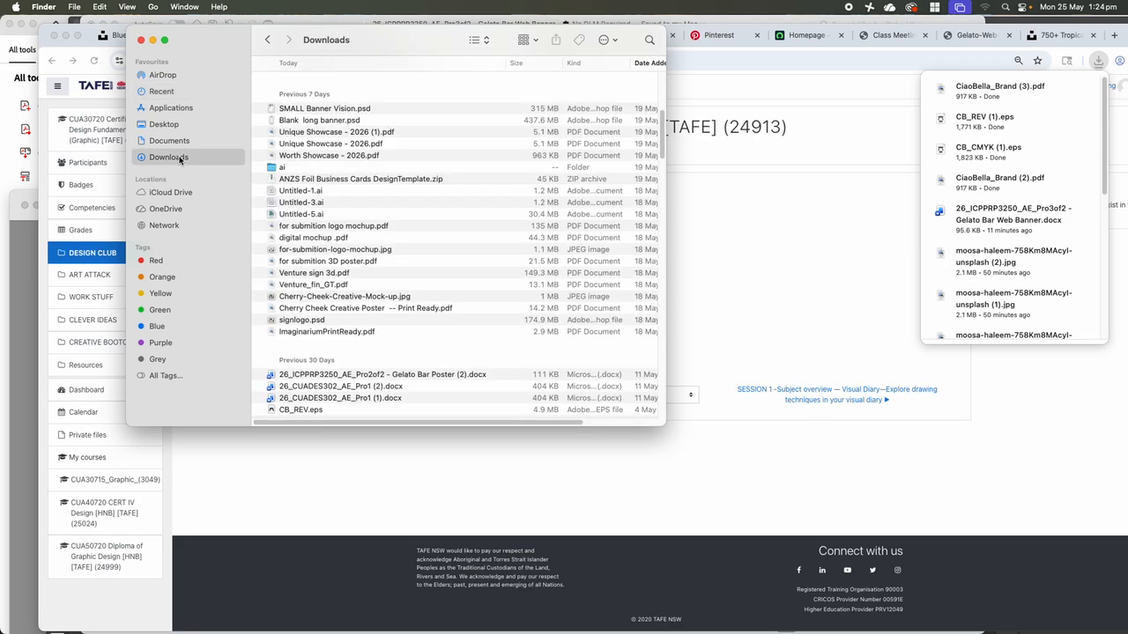
click(526, 39)
click(542, 134)
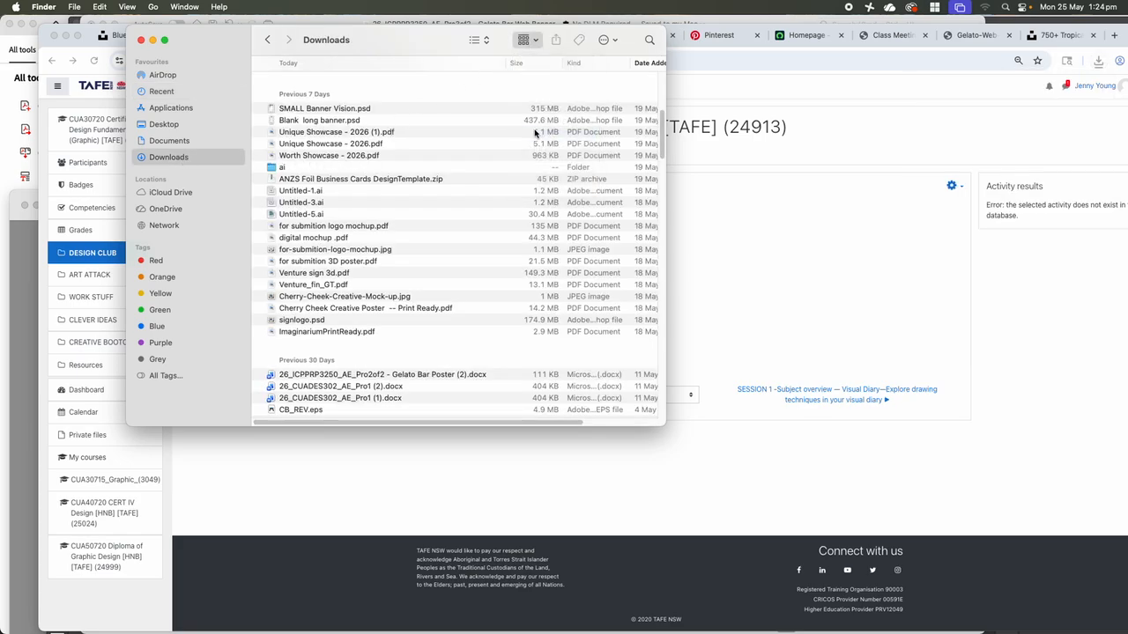
- Search the Mac for files matching "ciau"
click(649, 40)
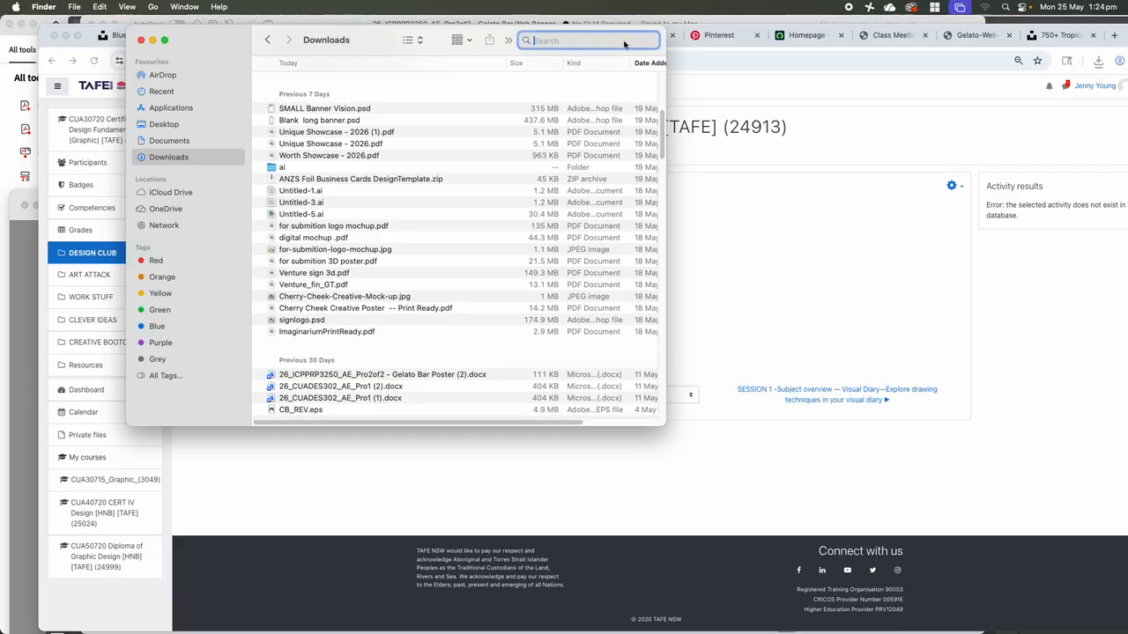
text(c)
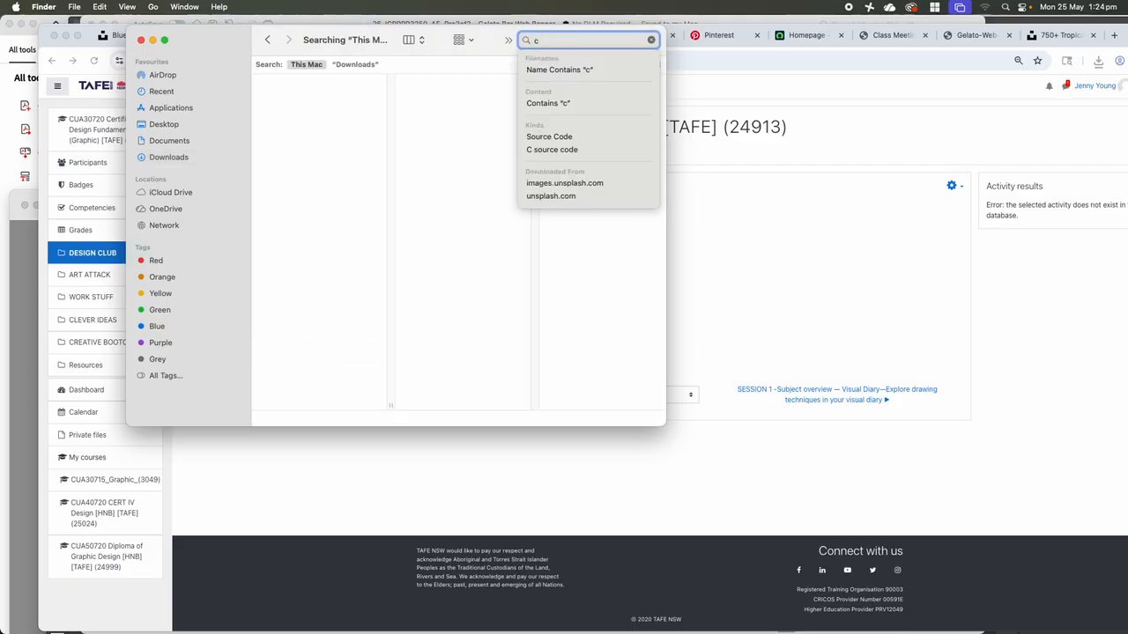
text(ia)
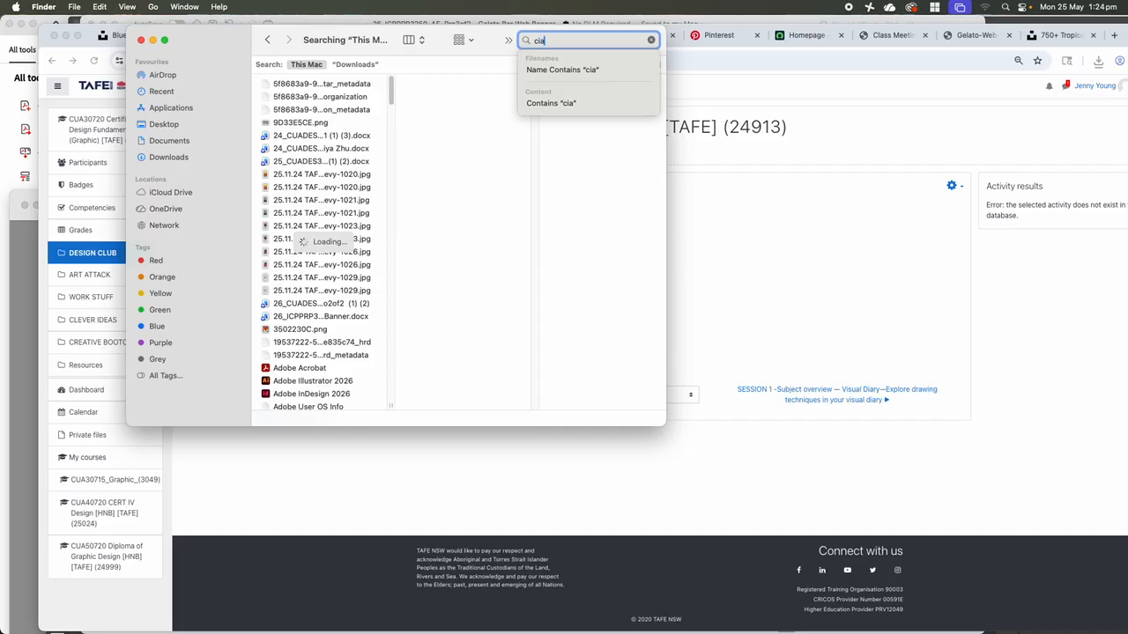
text(u)
key(Return)
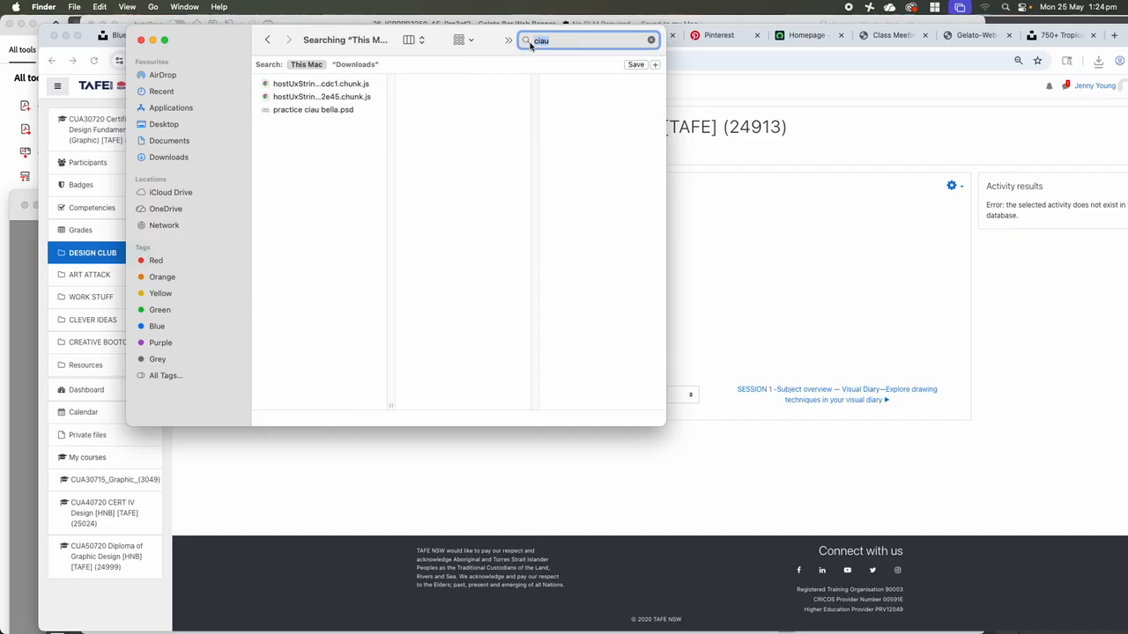
- Search for "cau" limited to Downloads, preview the AdobeColor JPEG among the results, and leave the search
key(BackSpace)
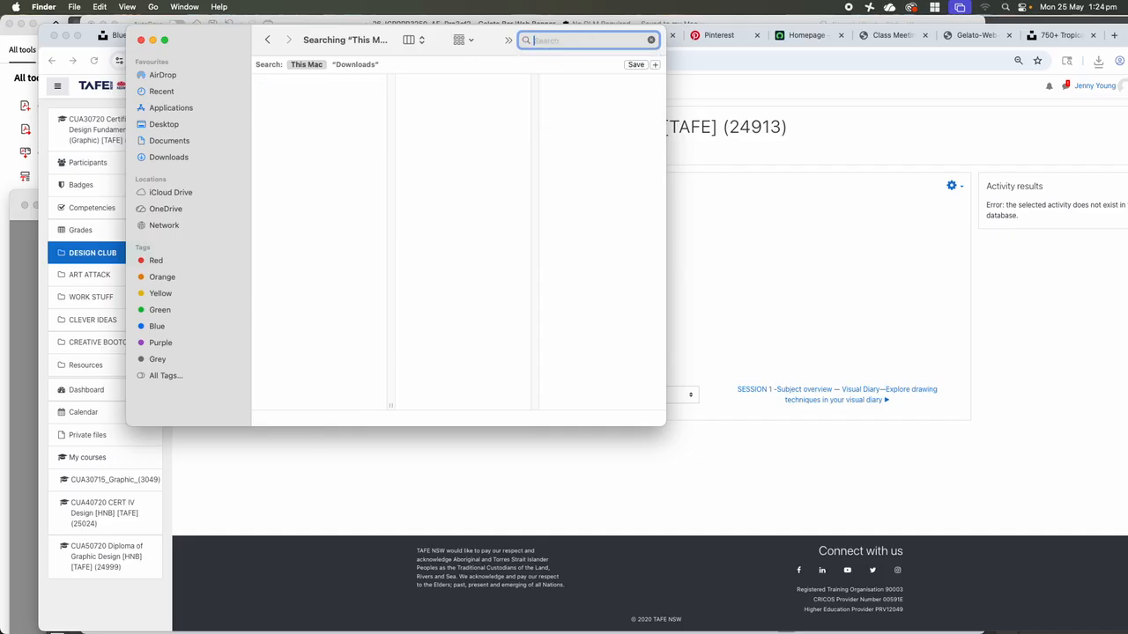
text(cau)
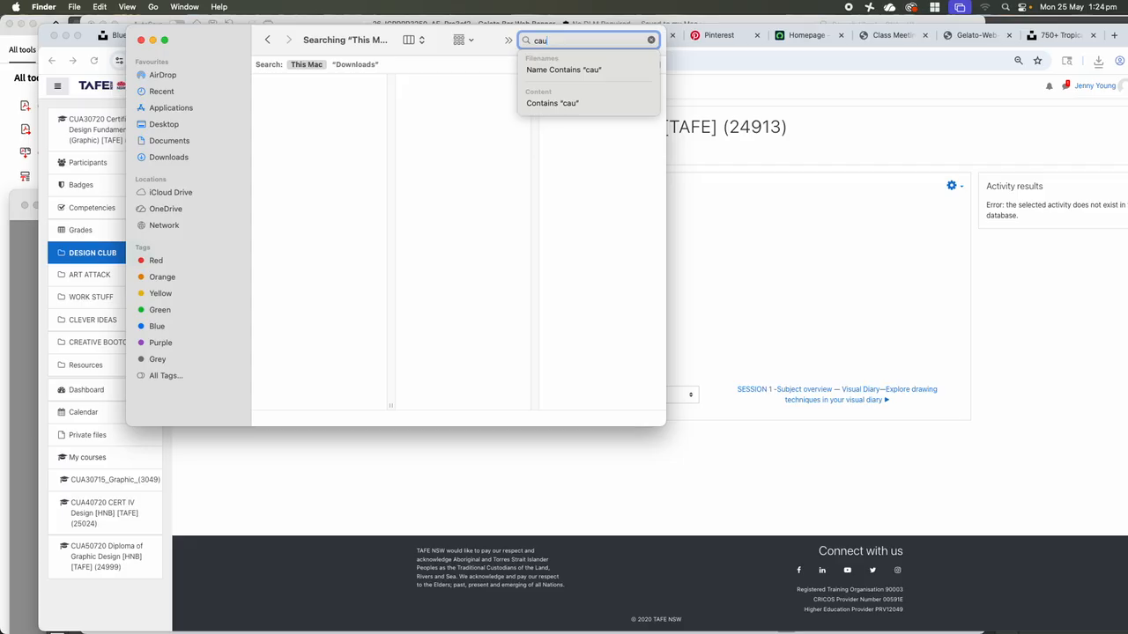
click(356, 65)
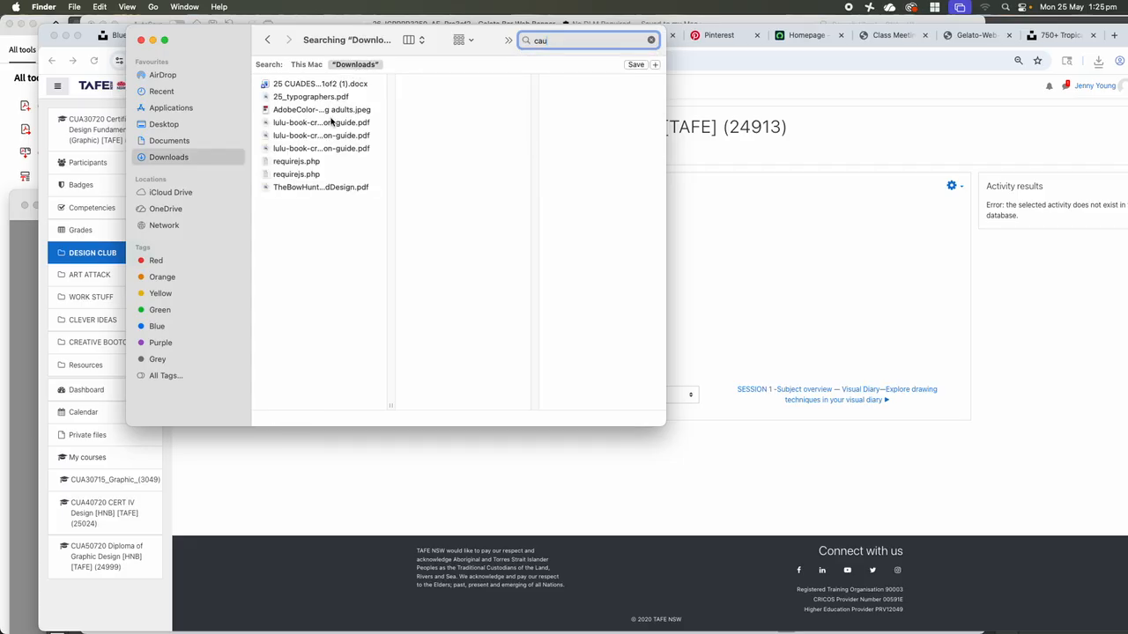
click(332, 111)
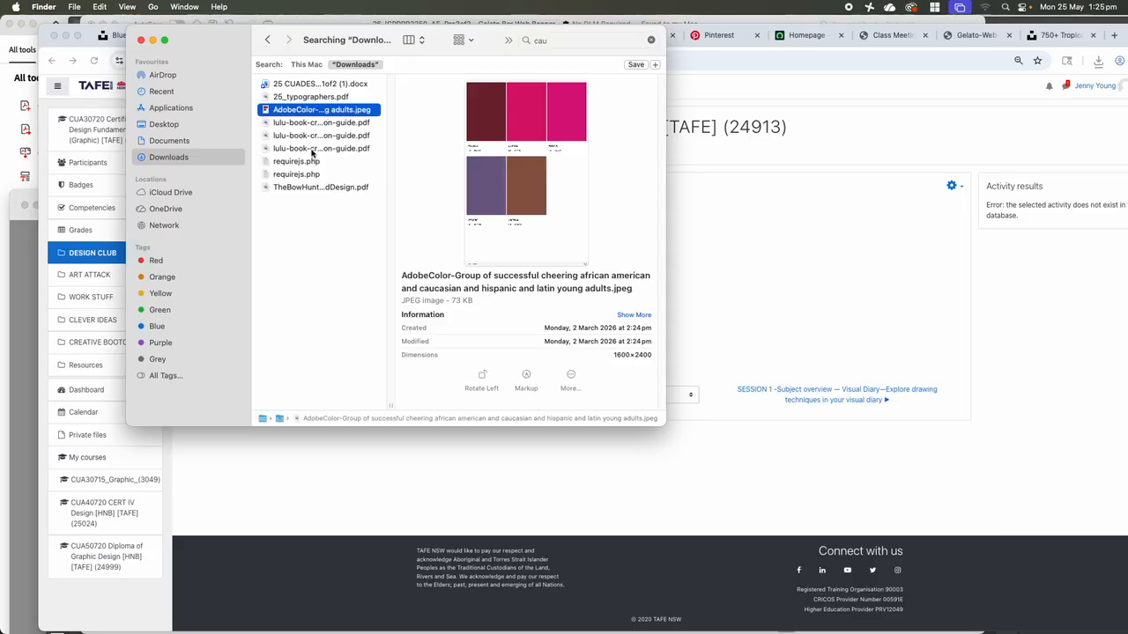
click(278, 148)
click(241, 92)
- Return to Chrome and download CiaoBella_Brand.pdf with the Desktop as its save location
click(564, 509)
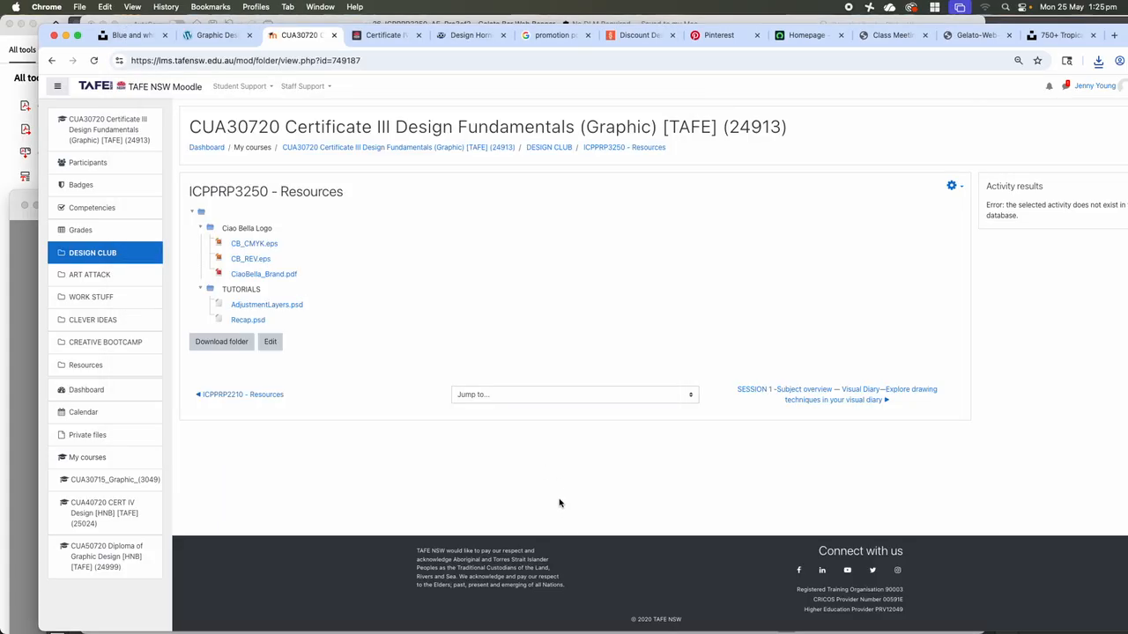
click(264, 305)
click(642, 358)
click(282, 276)
click(563, 336)
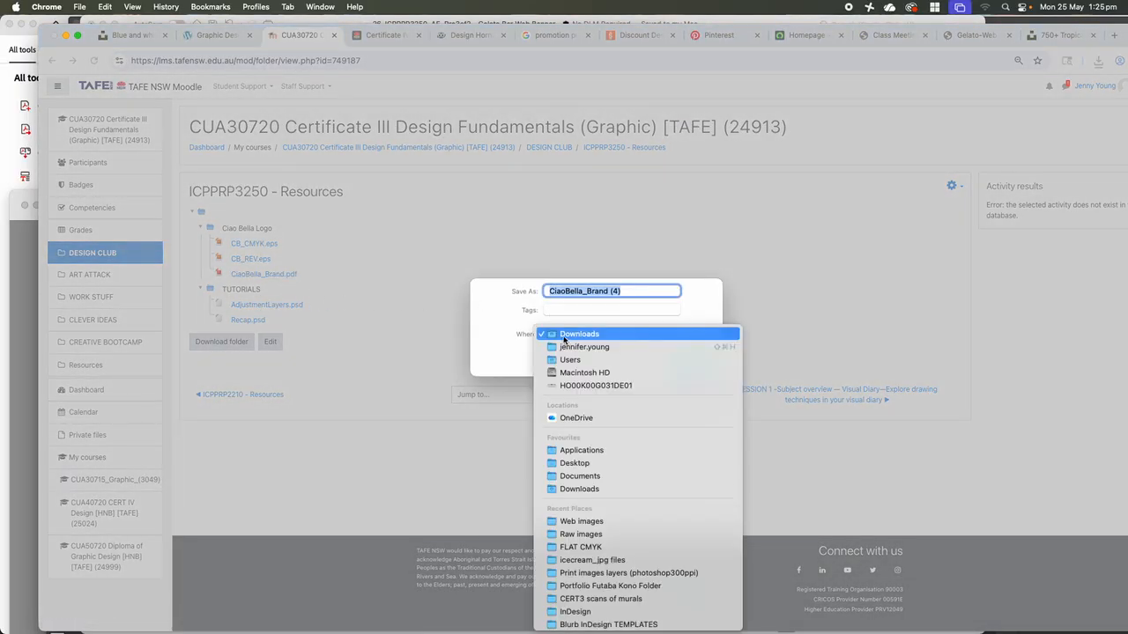
click(573, 463)
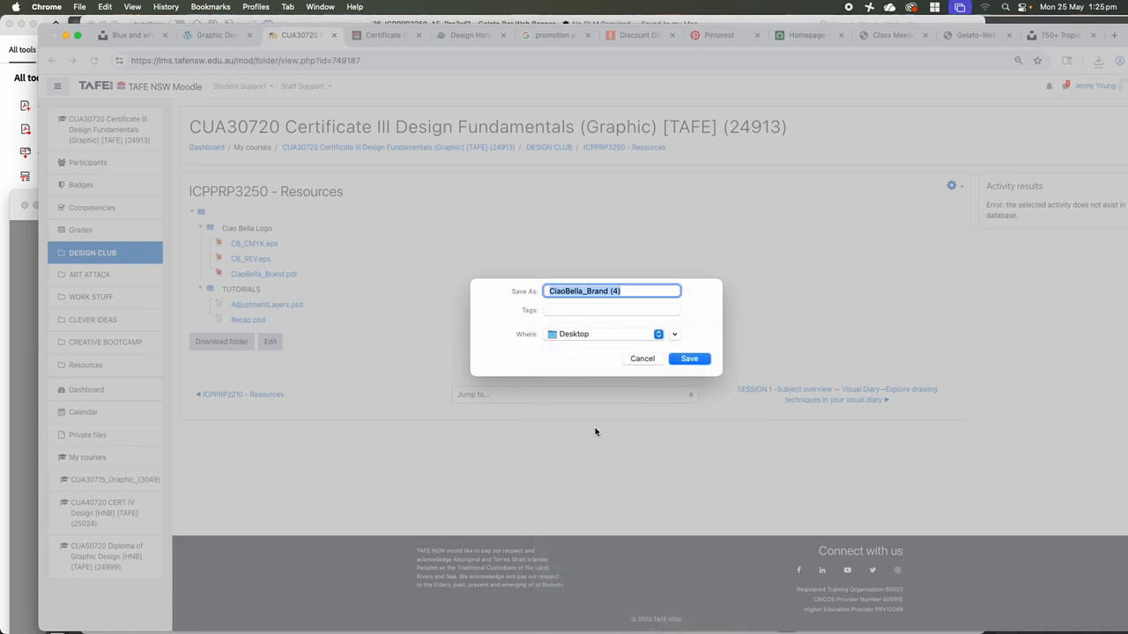
click(688, 358)
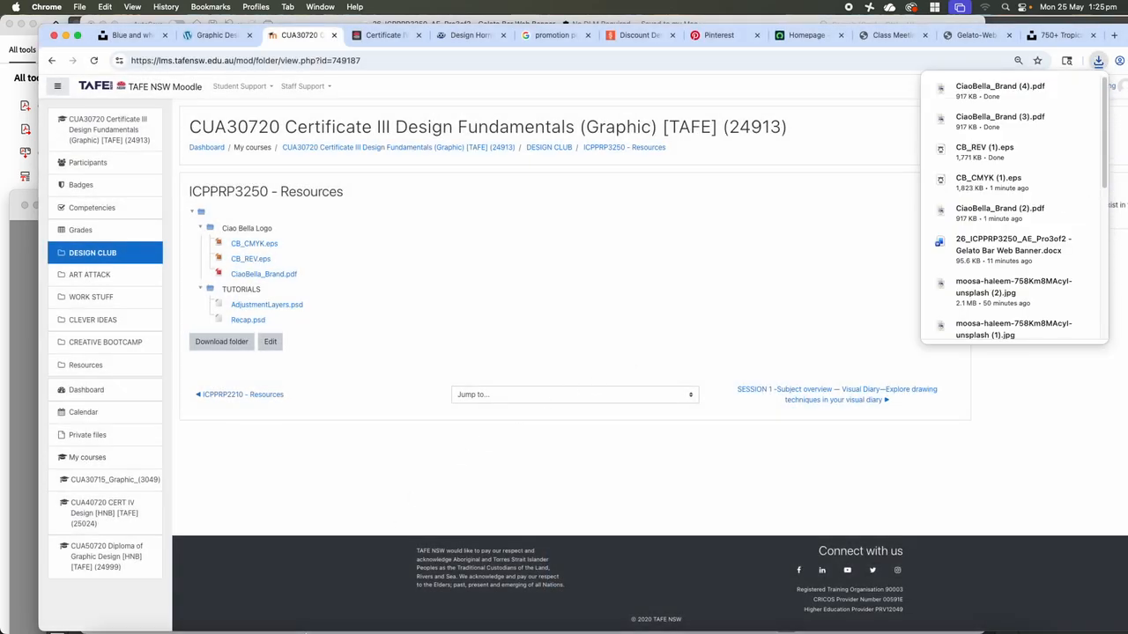
- Switch to Finder and look in the Desktop folder for the saved Ciao Bella brand PDF
mouse_move(181, 623)
click(104, 607)
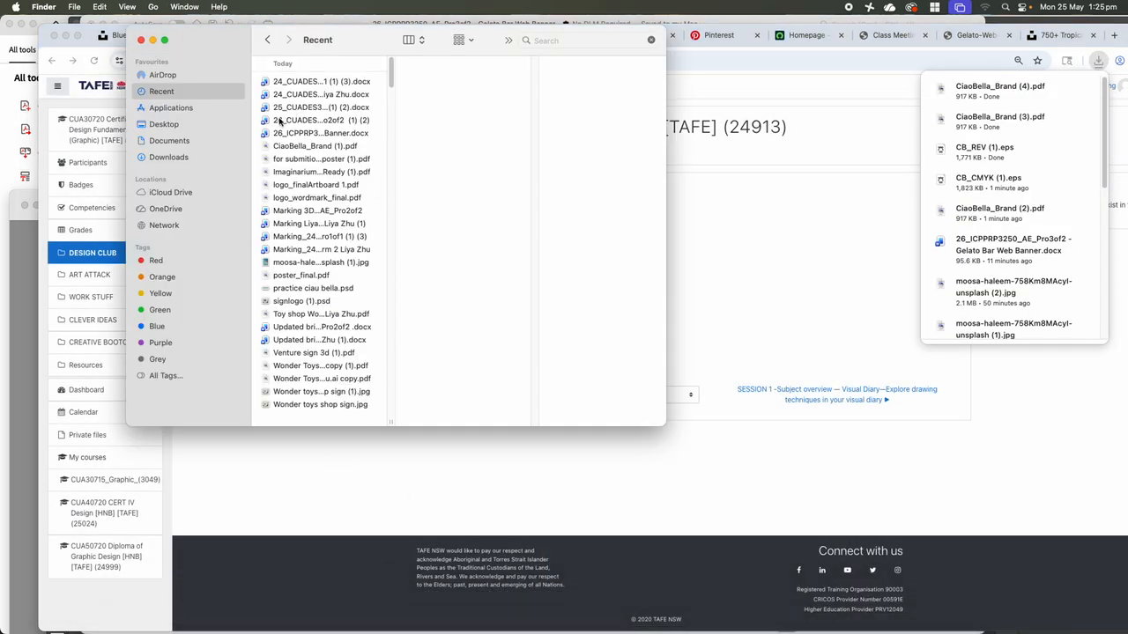
click(163, 125)
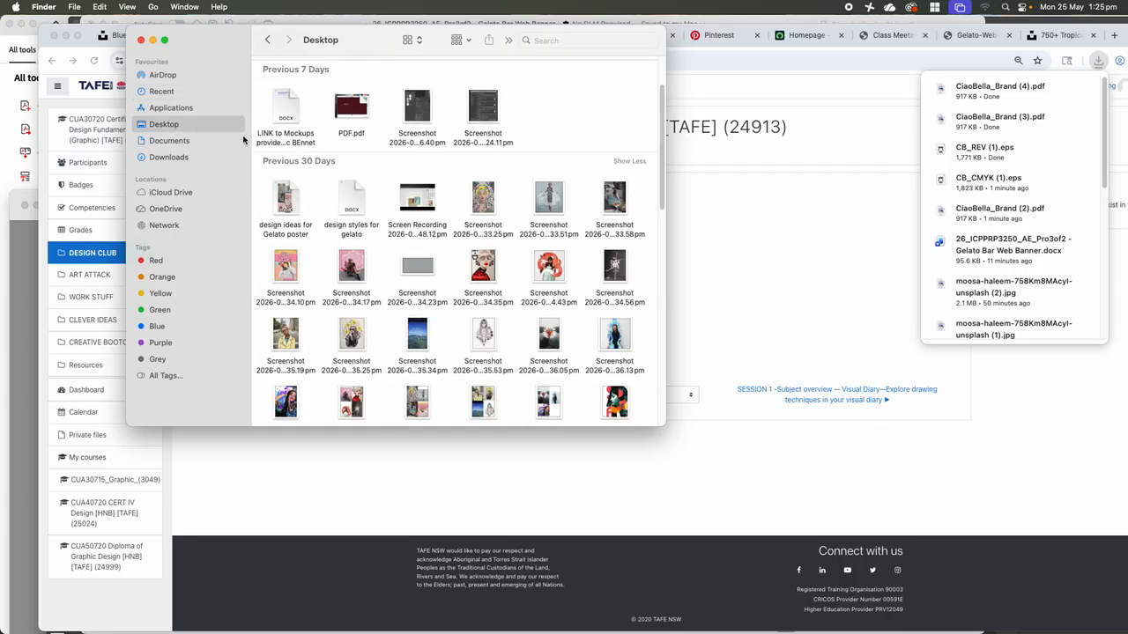
- Look through the Recent files, grouped by date added and shown as columns, for the Ciao Bella brand PDF
click(267, 39)
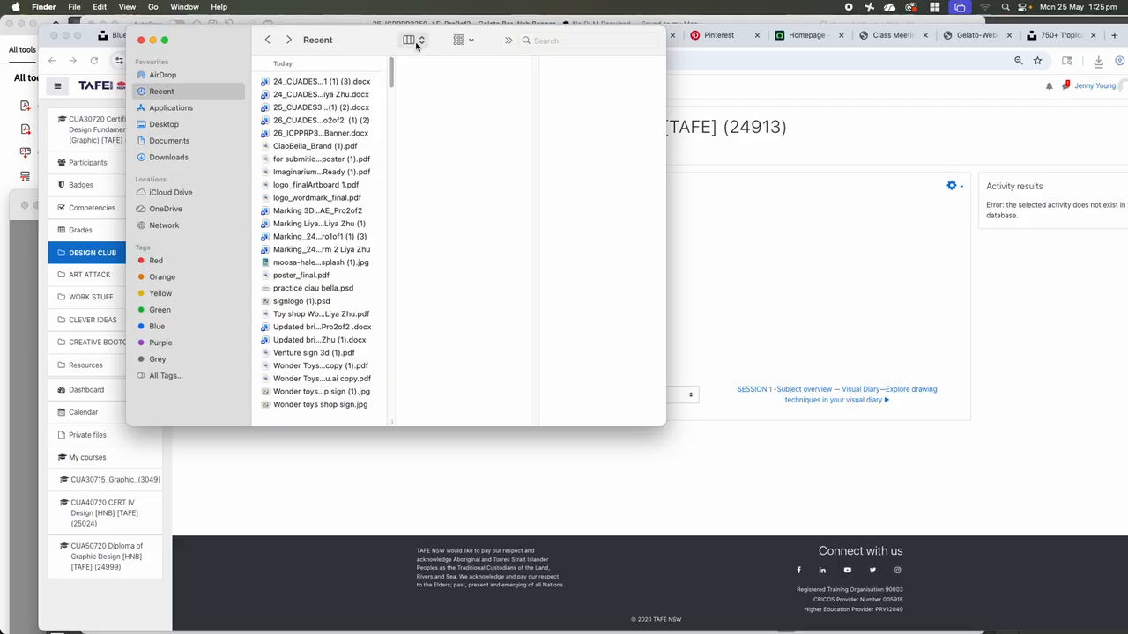
click(461, 40)
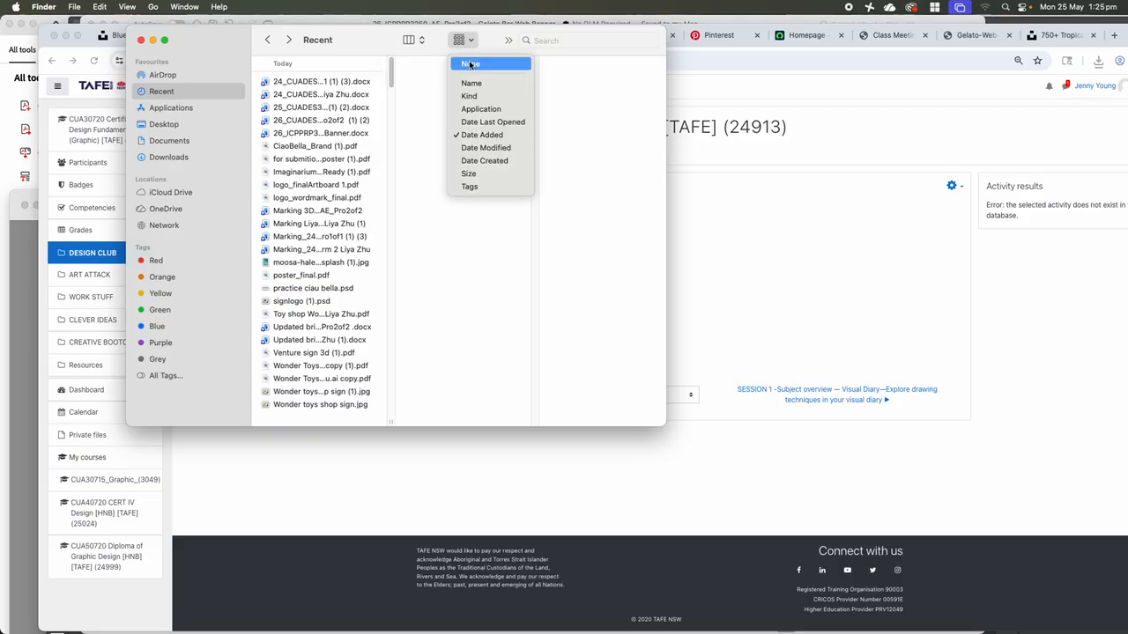
click(480, 134)
click(412, 40)
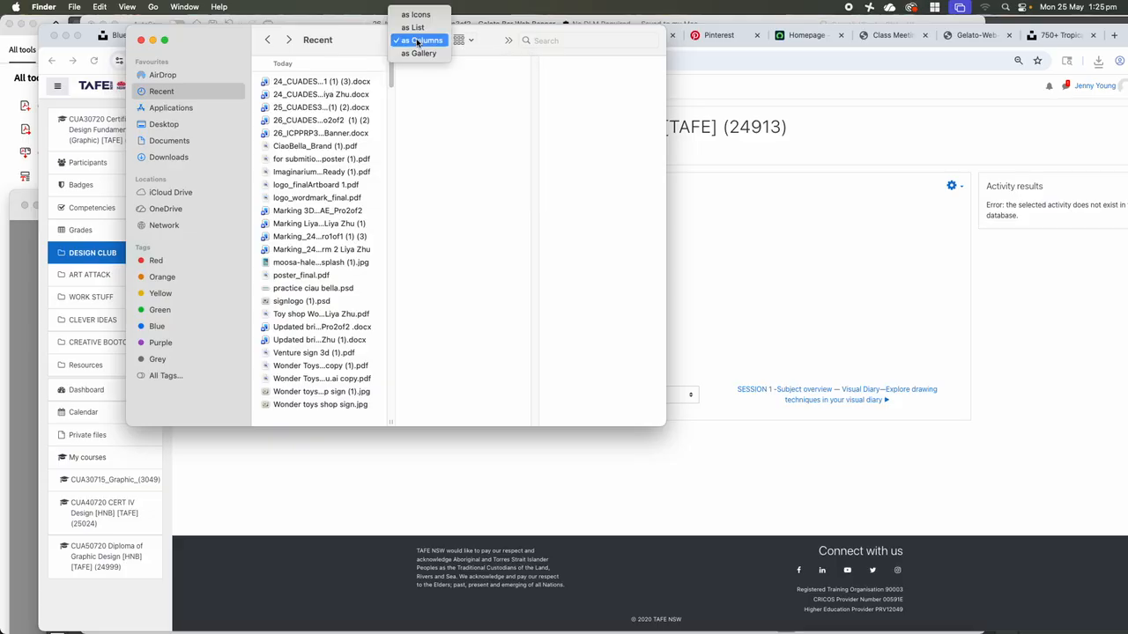
click(419, 47)
scroll(316, 212, down, 3)
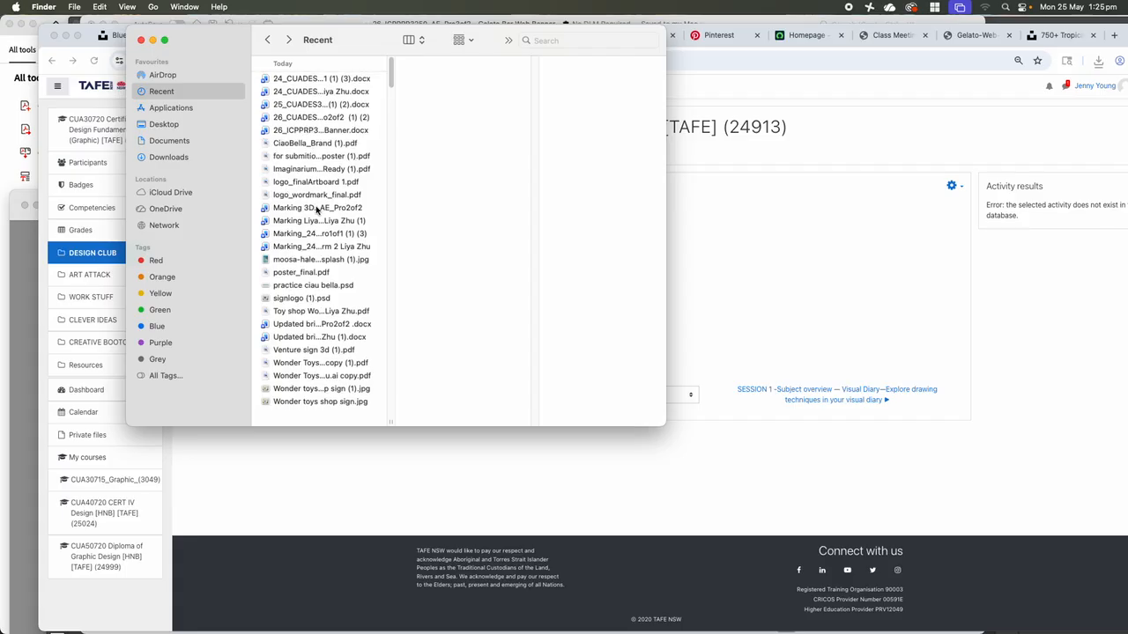
scroll(316, 212, down, 5)
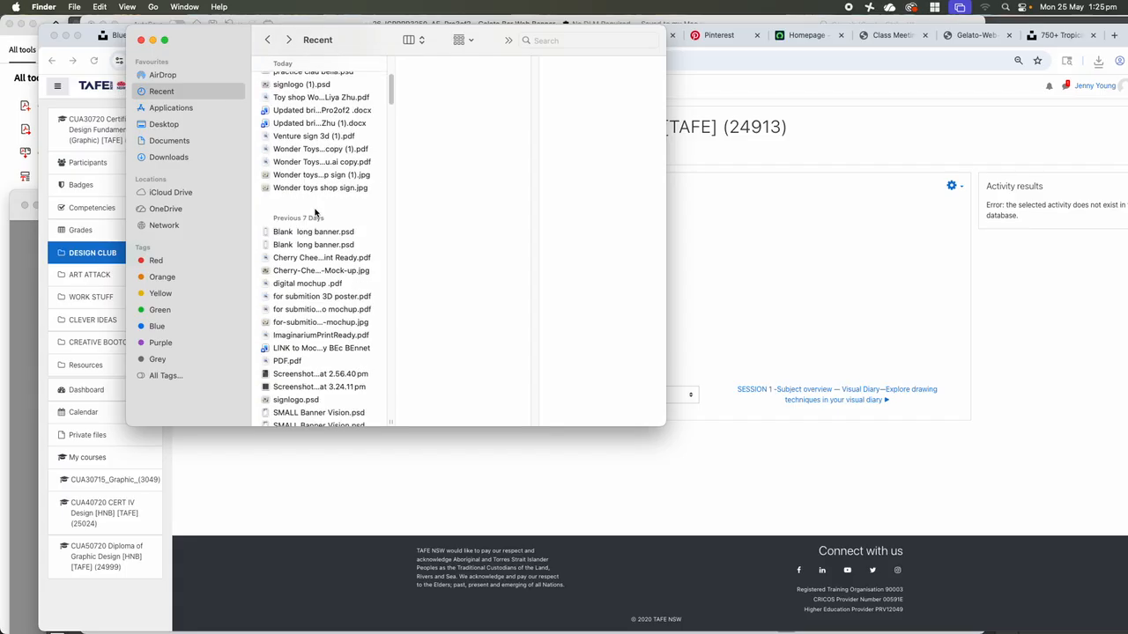
scroll(315, 212, down, 2)
- Check the Documents folder for brand files, looking inside the ICE CREAM project subfolders and the Adobe folder
click(173, 144)
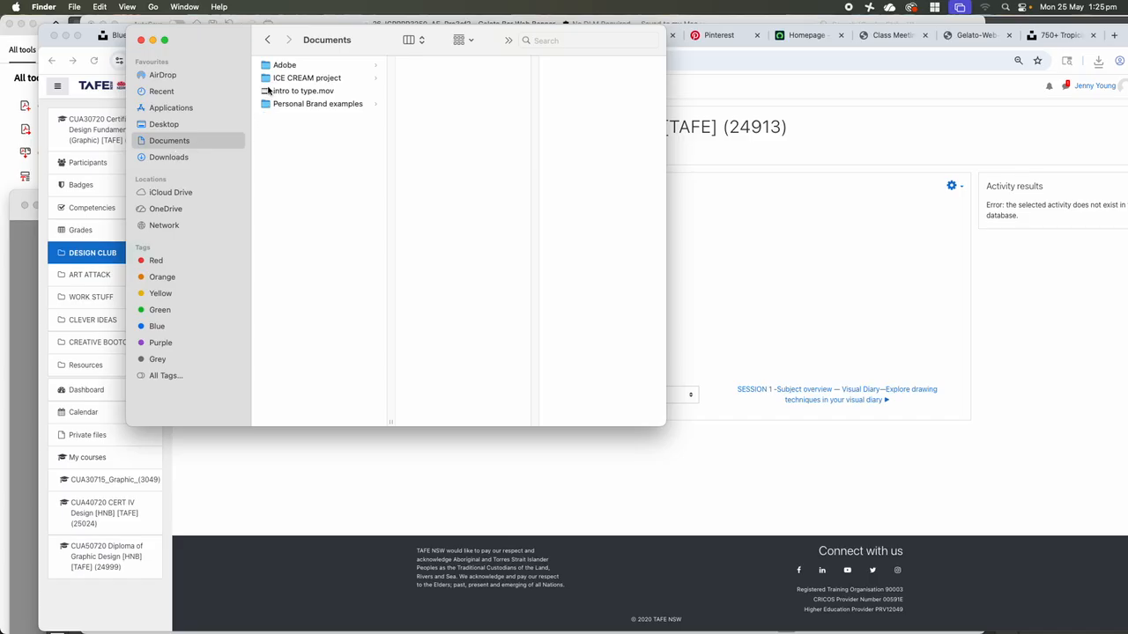
click(300, 78)
click(420, 68)
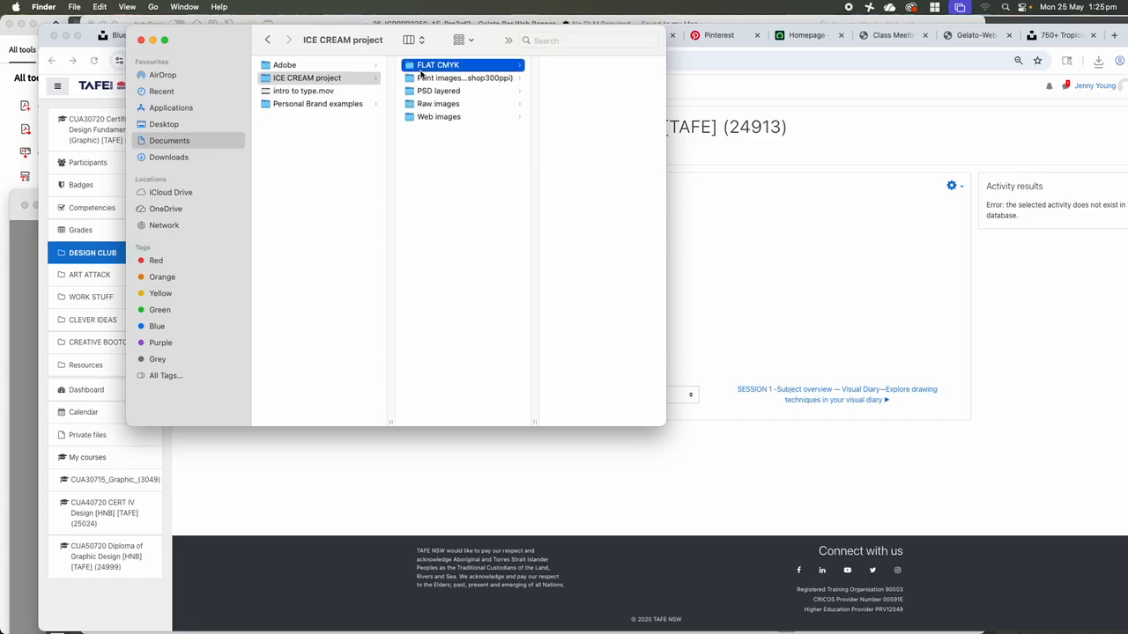
click(424, 81)
click(414, 91)
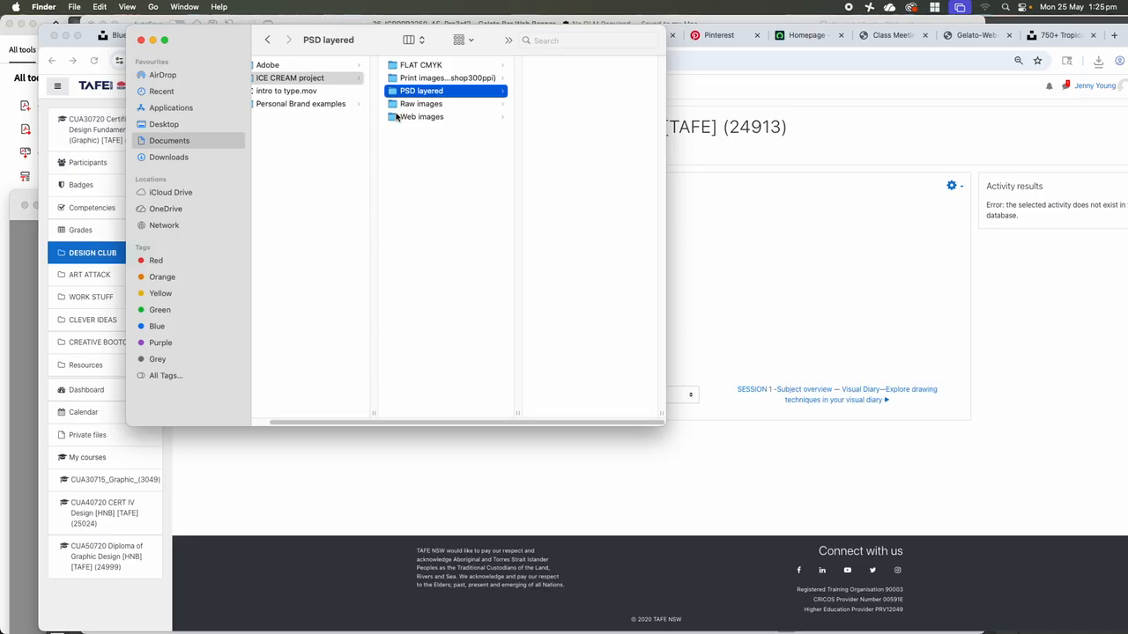
click(410, 117)
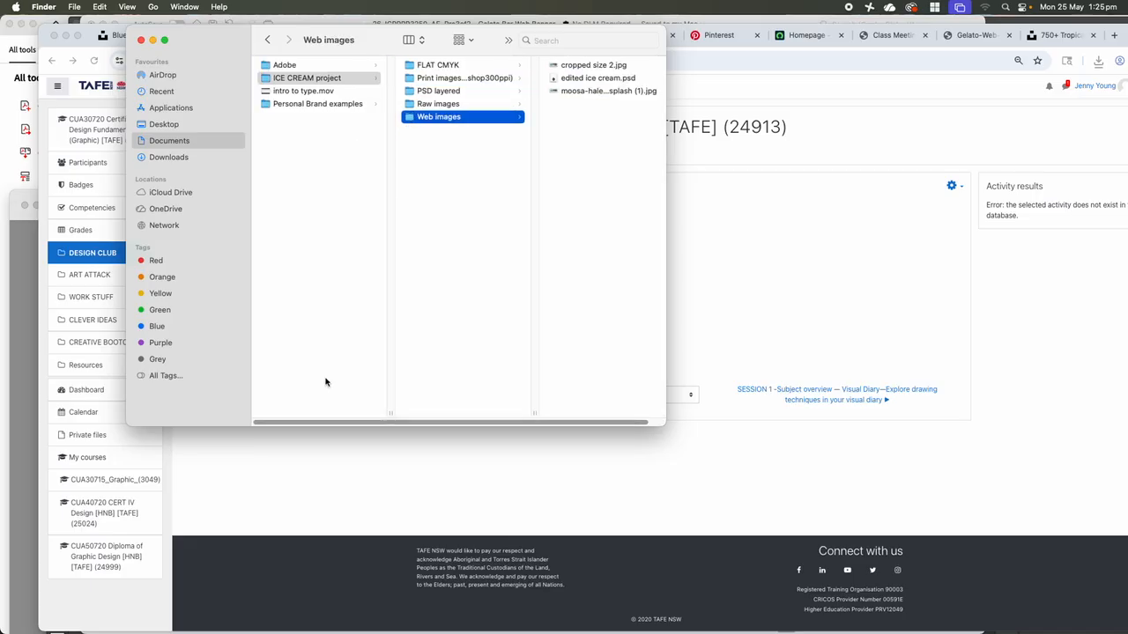
click(267, 66)
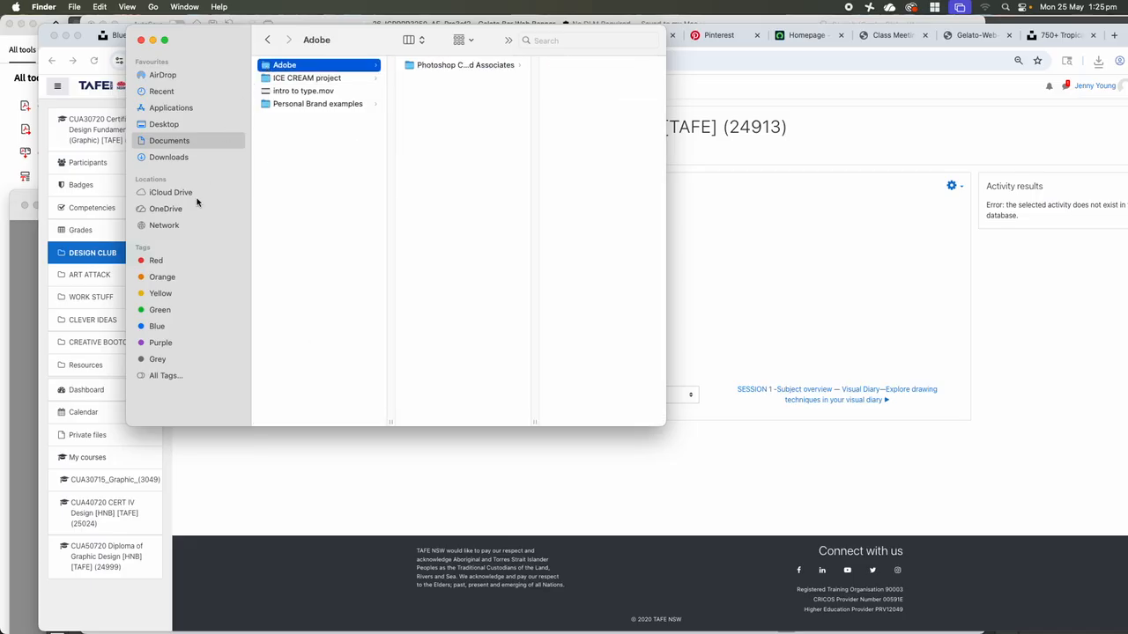
- Find CiaoBella_Brand.pdf in the Downloads folder and open it with Adobe Illustrator 2026
click(167, 158)
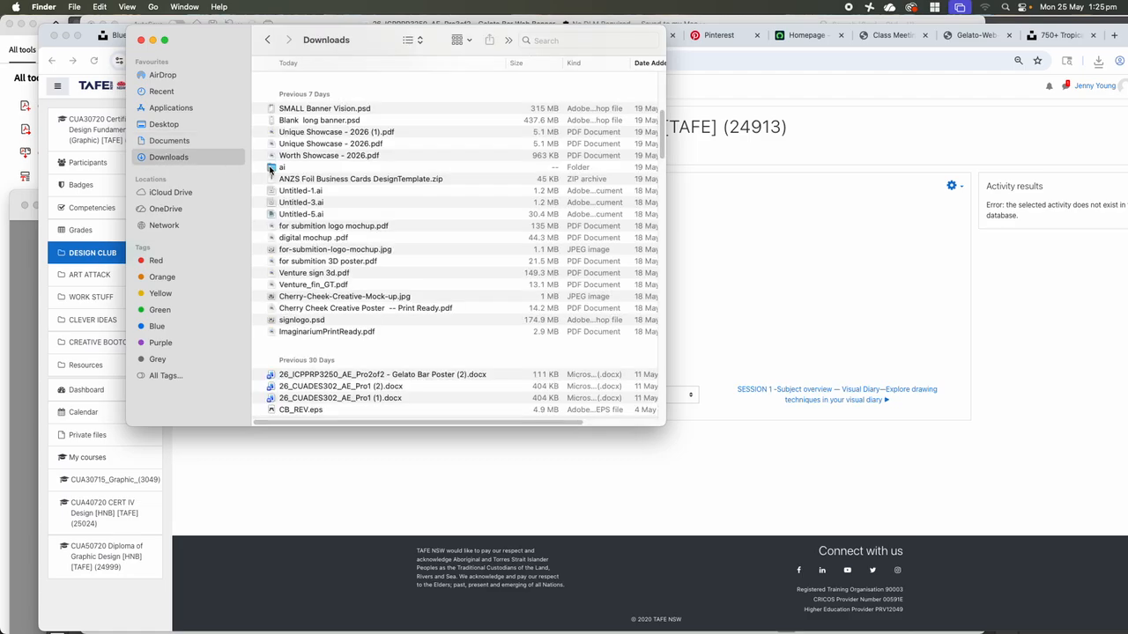
scroll(282, 232, down, 5)
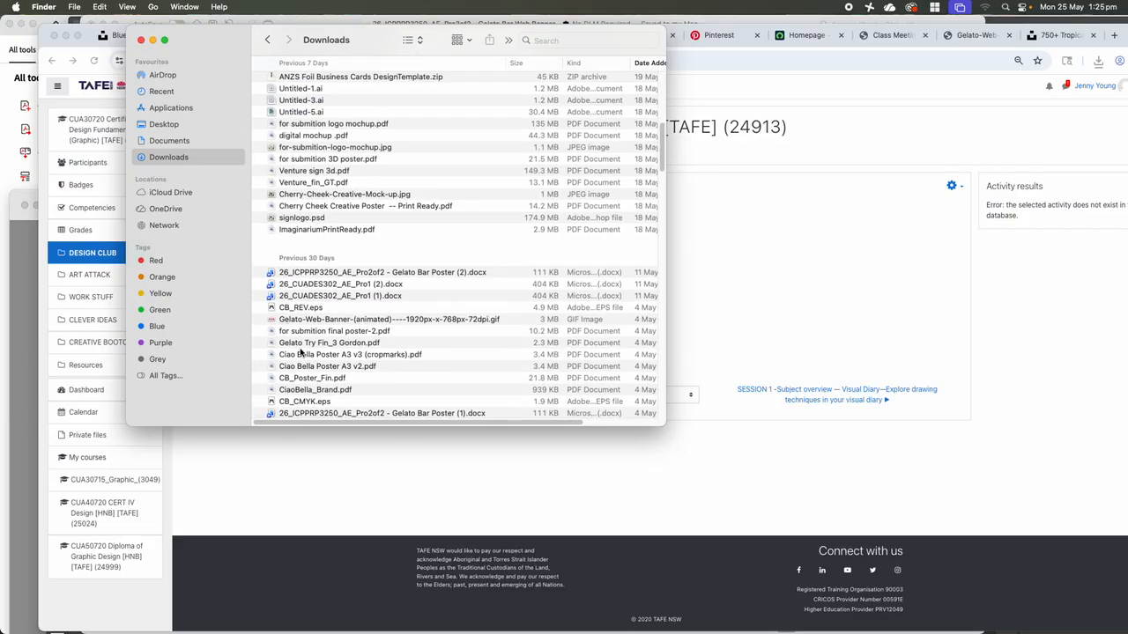
scroll(300, 355, down, 1)
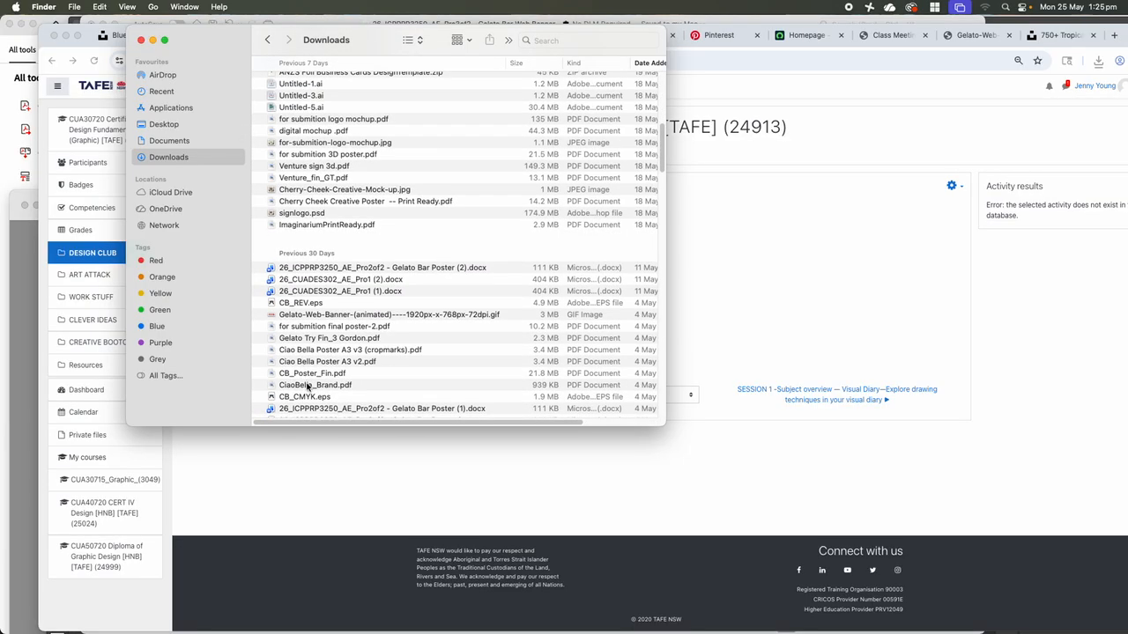
click(308, 385)
right_click(278, 387)
mouse_move(295, 407)
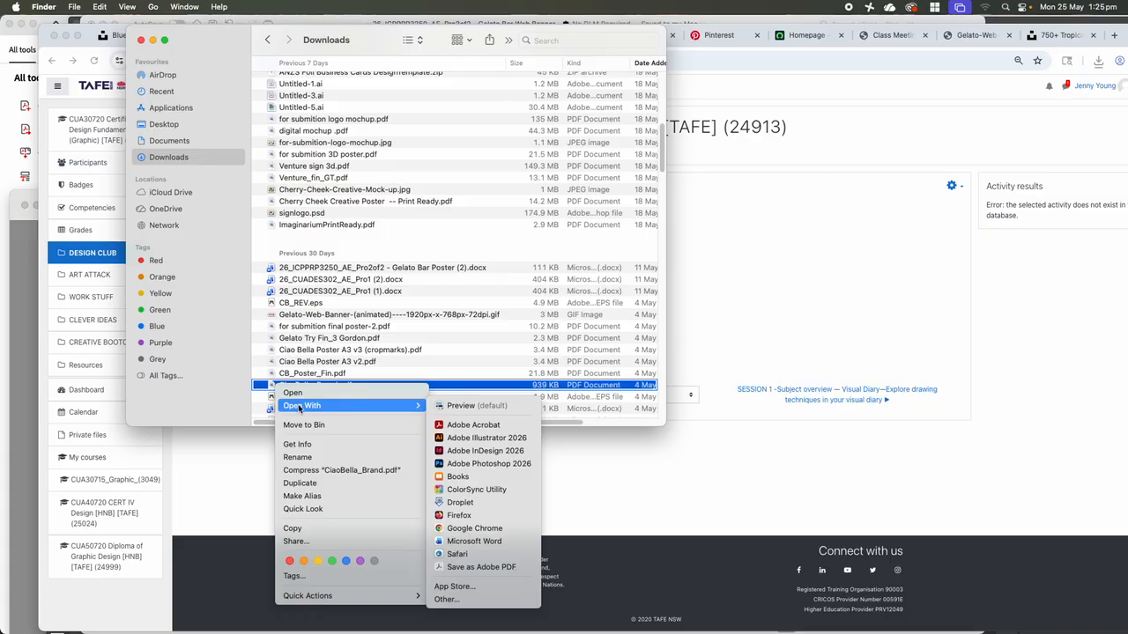
click(461, 438)
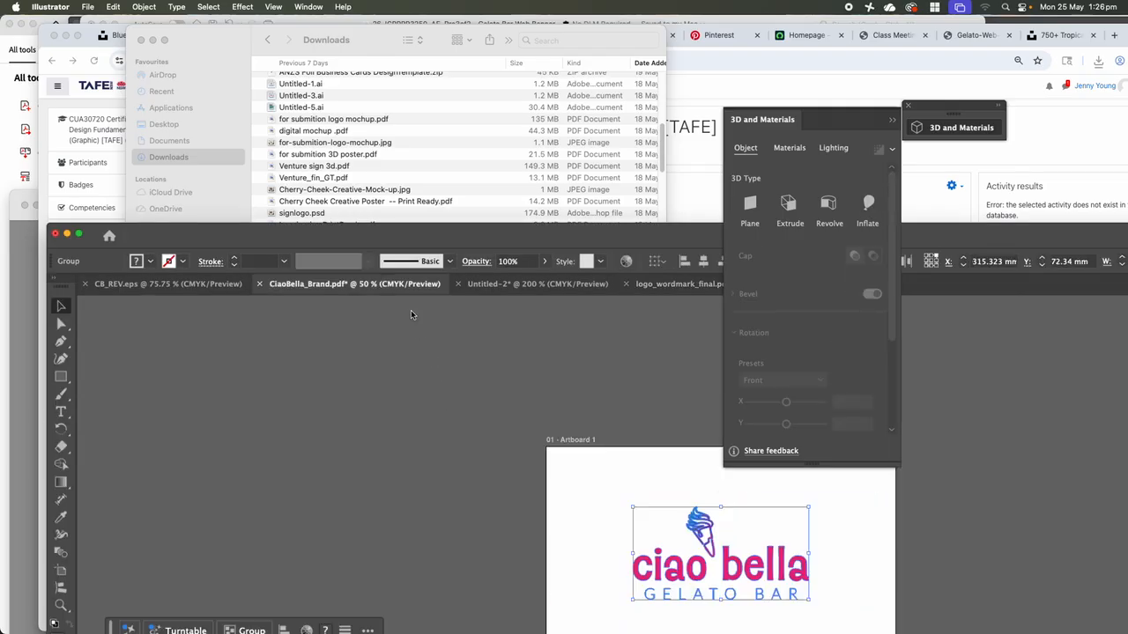
- Collapse the 3D and Materials panel and reposition the Illustrator window to view the brand sheet's logos and colour swatches
double_click(372, 235)
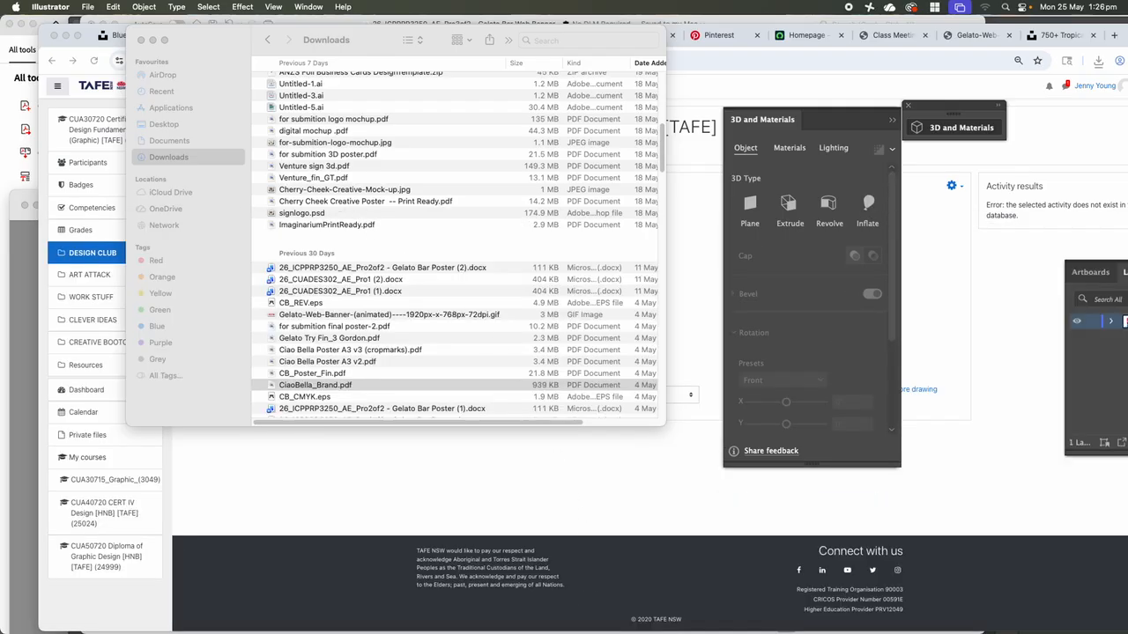
mouse_move(542, 628)
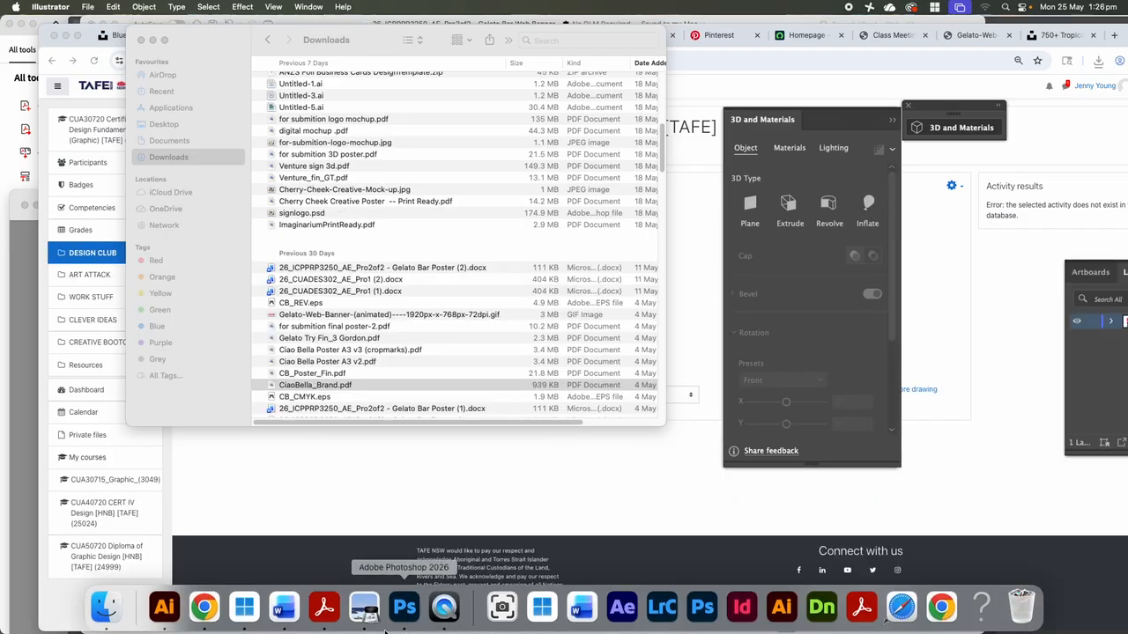
click(168, 610)
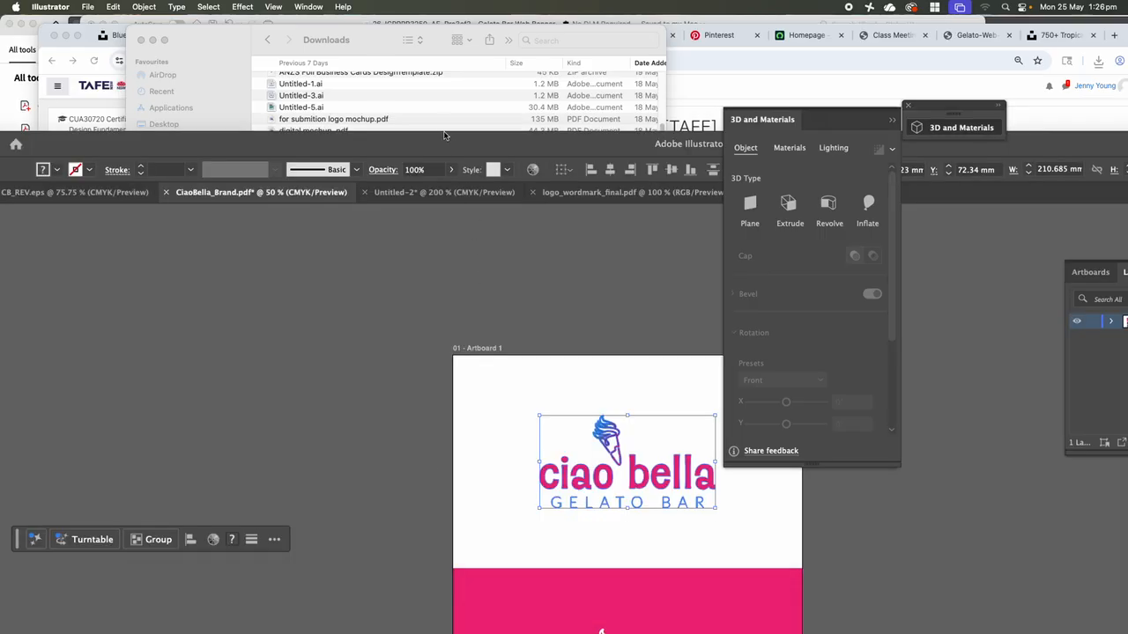
click(891, 122)
drag(605, 143, 459, 4)
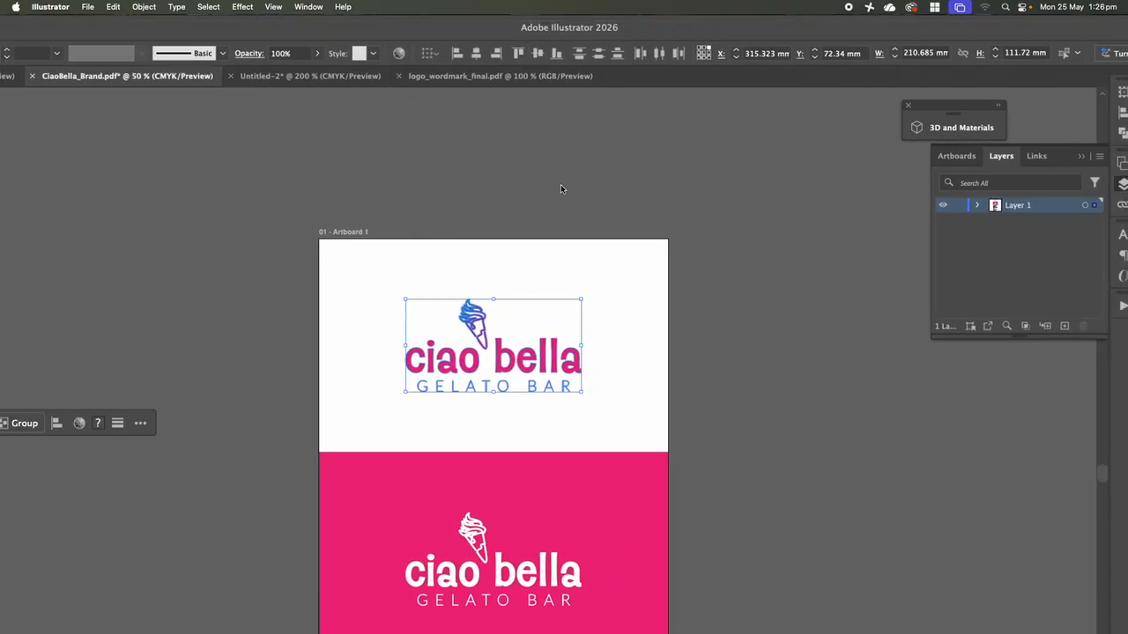
scroll(559, 190, down, 5)
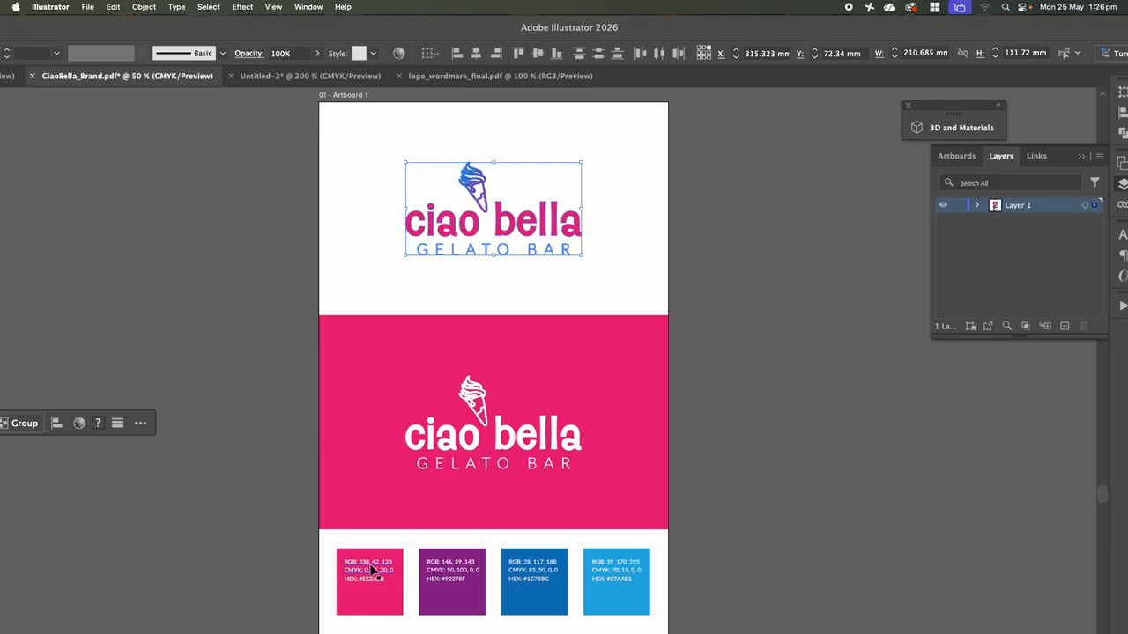
scroll(370, 568, down, 2)
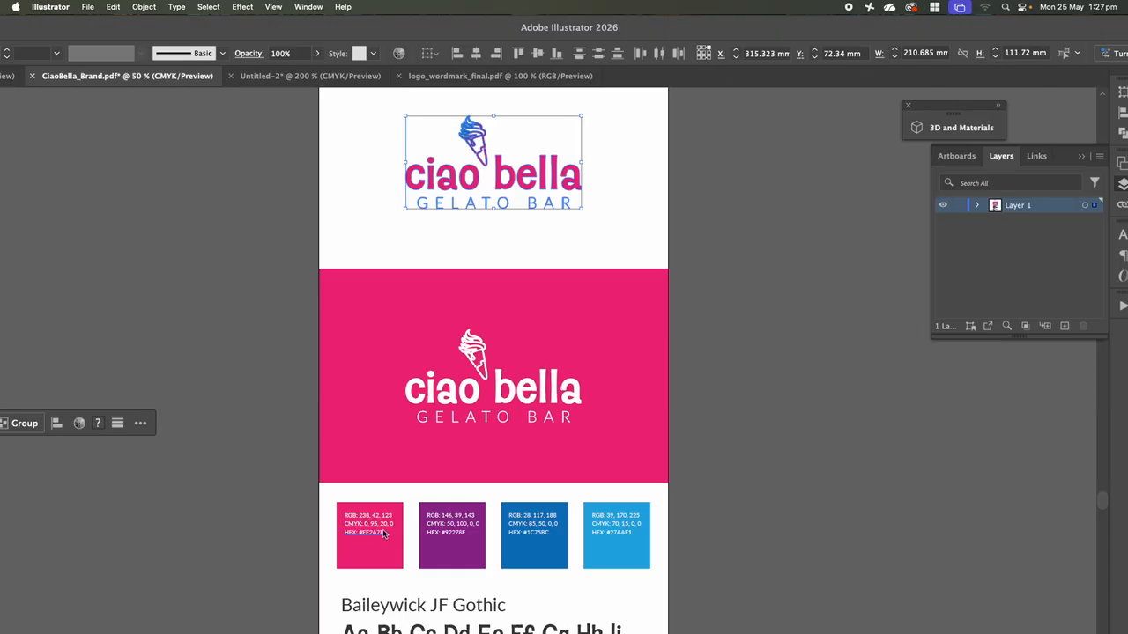
- Show the Asset Export panel and add the ungrouped full-colour ciao bella logo to it as separate assets
click(418, 205)
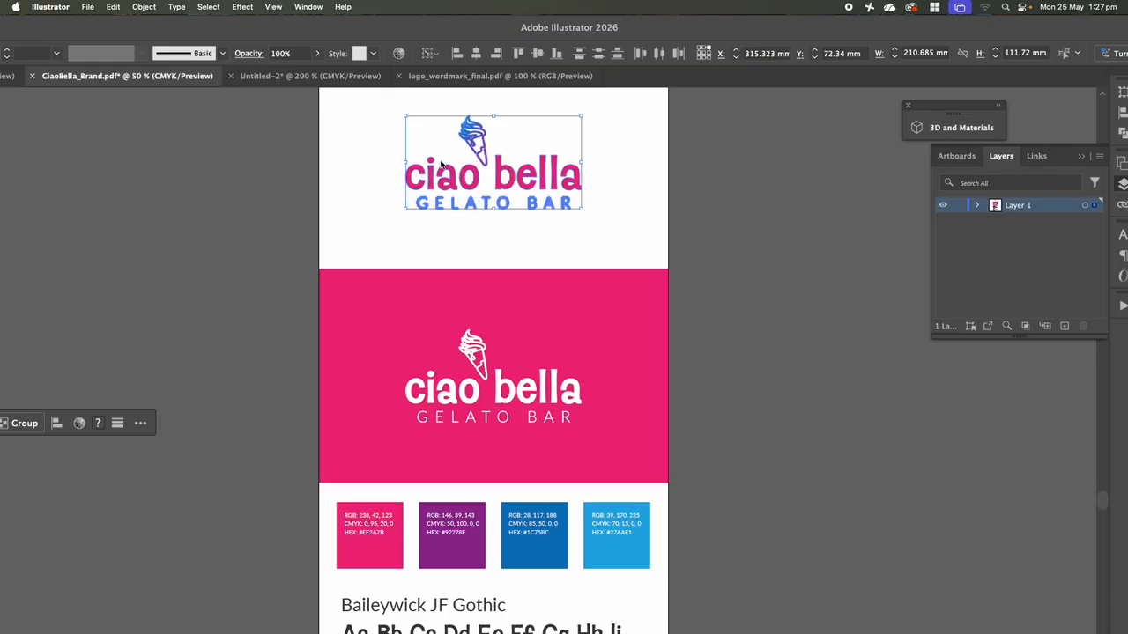
click(308, 7)
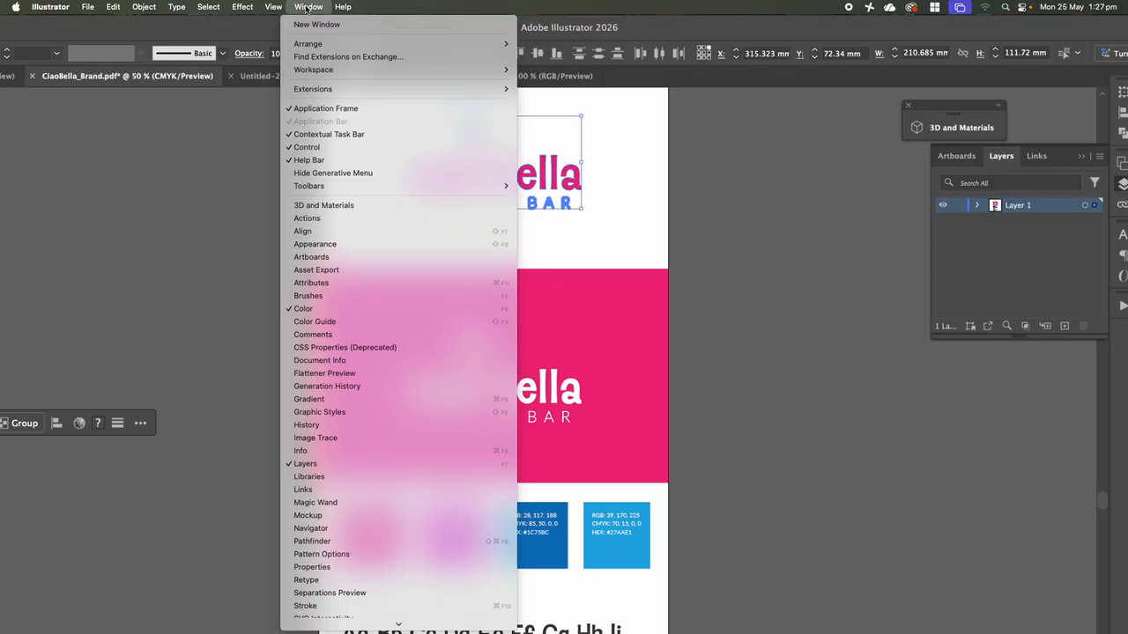
click(318, 269)
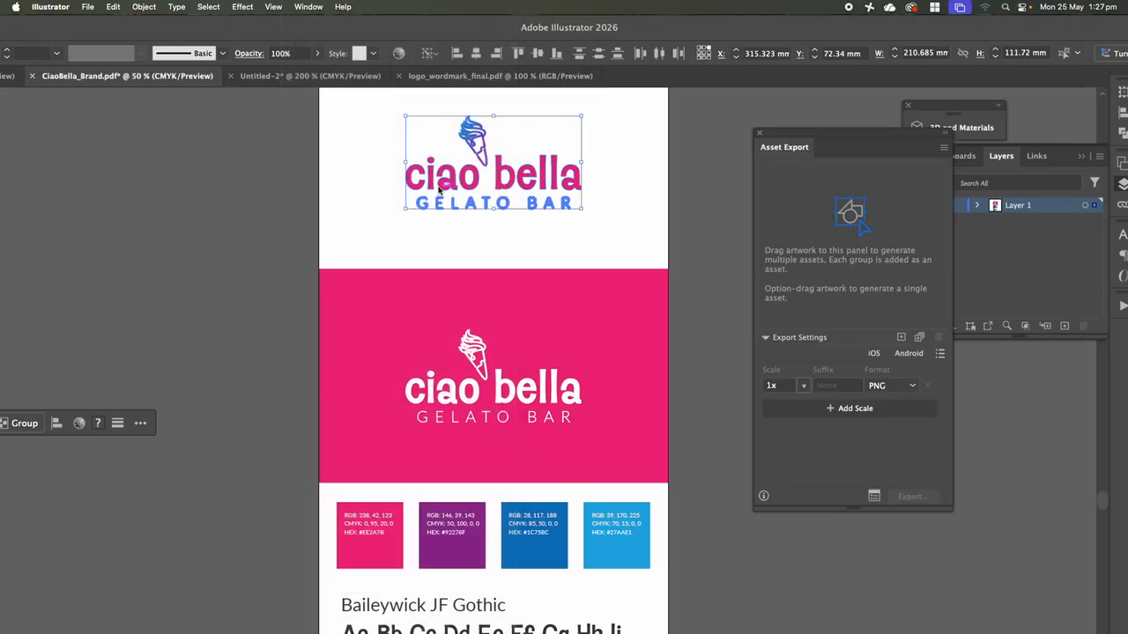
drag(435, 183, 826, 266)
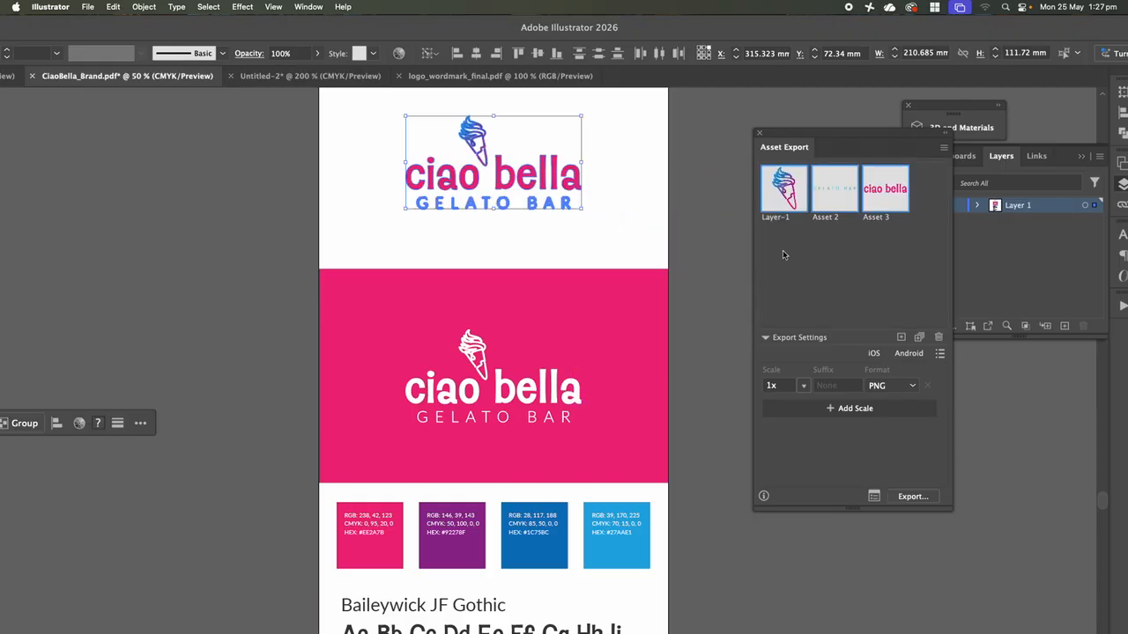
- Examine the cone, GELATO BAR and ciao bella assets individually in Asset Export
click(789, 203)
click(831, 199)
click(881, 205)
click(791, 205)
click(839, 202)
click(881, 201)
click(775, 205)
- Group all parts of the full-colour ciao bella logo and add the group to Asset Export as a single asset
click(374, 150)
drag(384, 113, 597, 233)
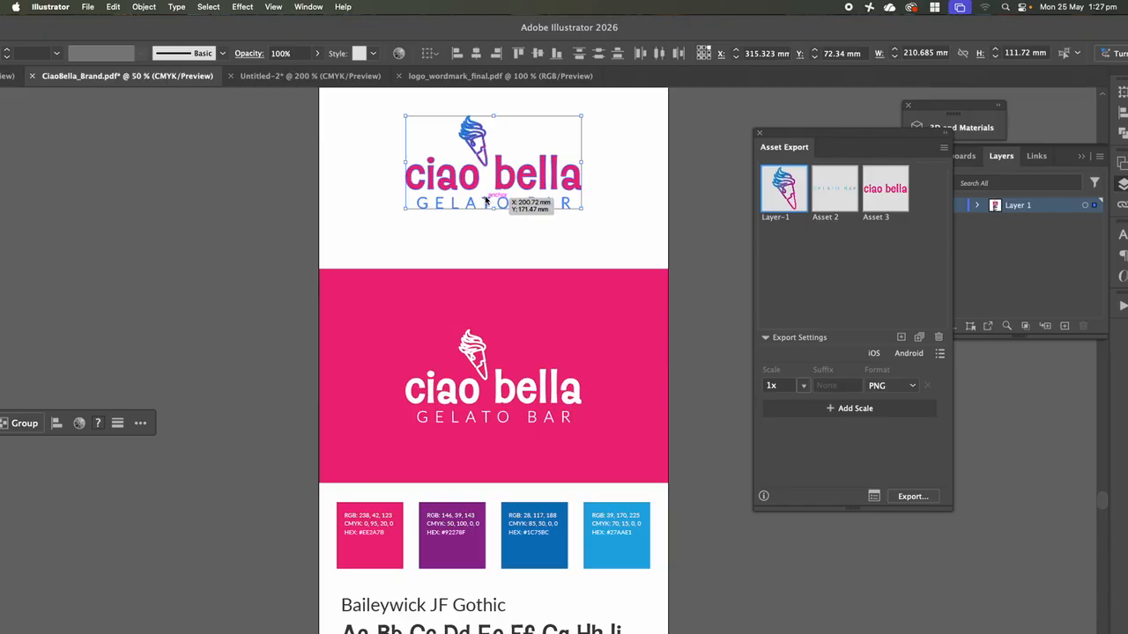
key(a)
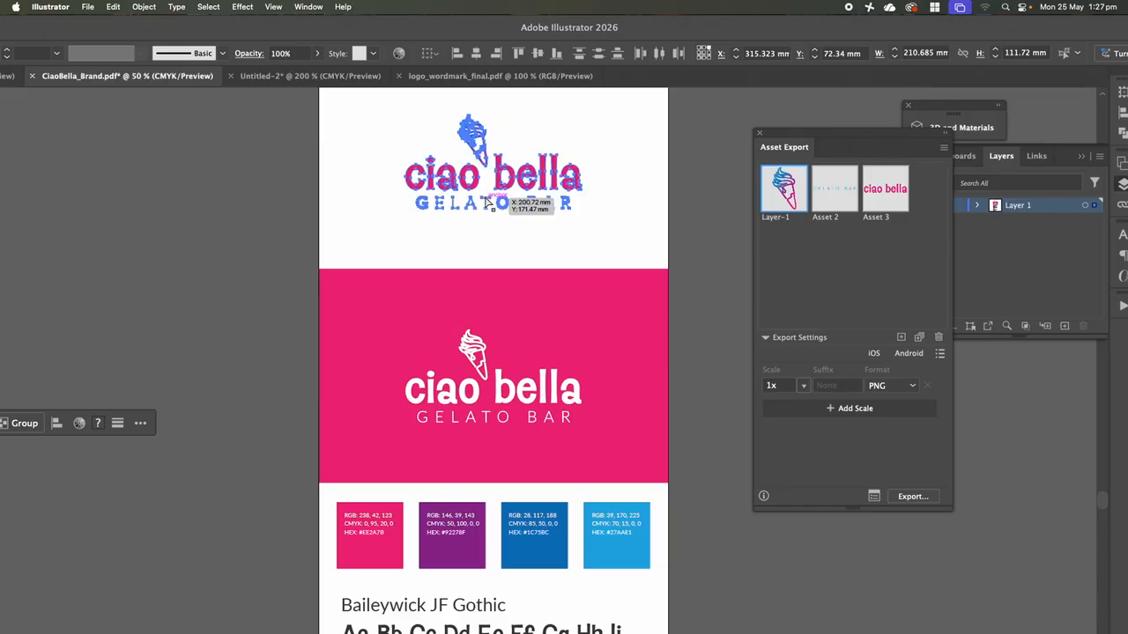
key(v)
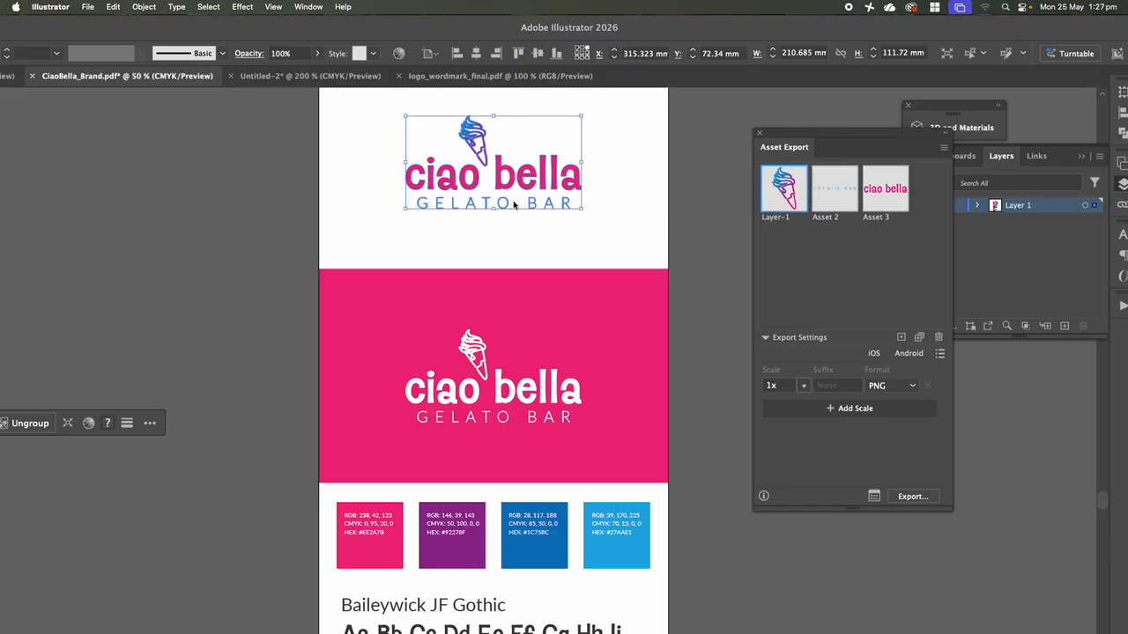
drag(502, 182, 840, 264)
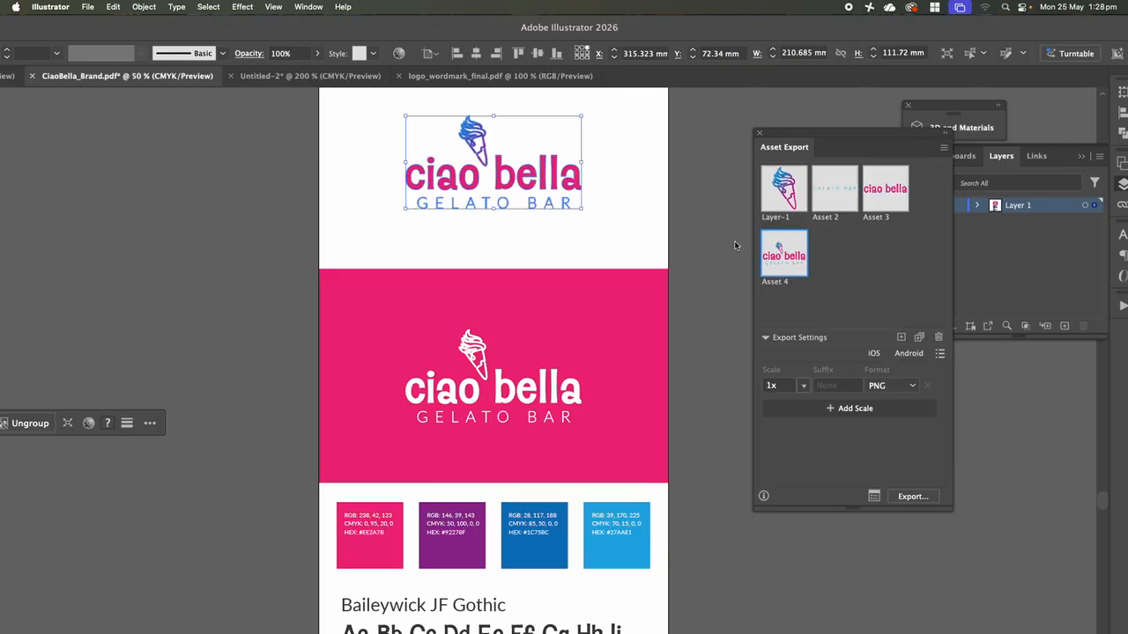
- Select the ice cream cone asset, Layer-1, and move the Asset Export panel closer to the logo artwork
click(784, 200)
click(837, 205)
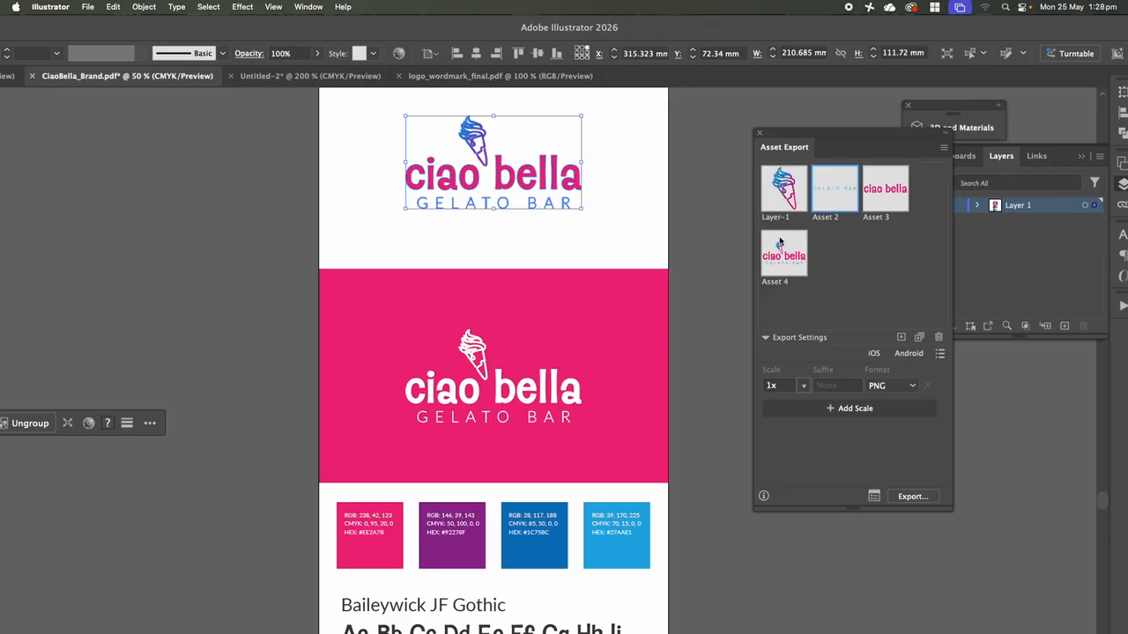
click(776, 207)
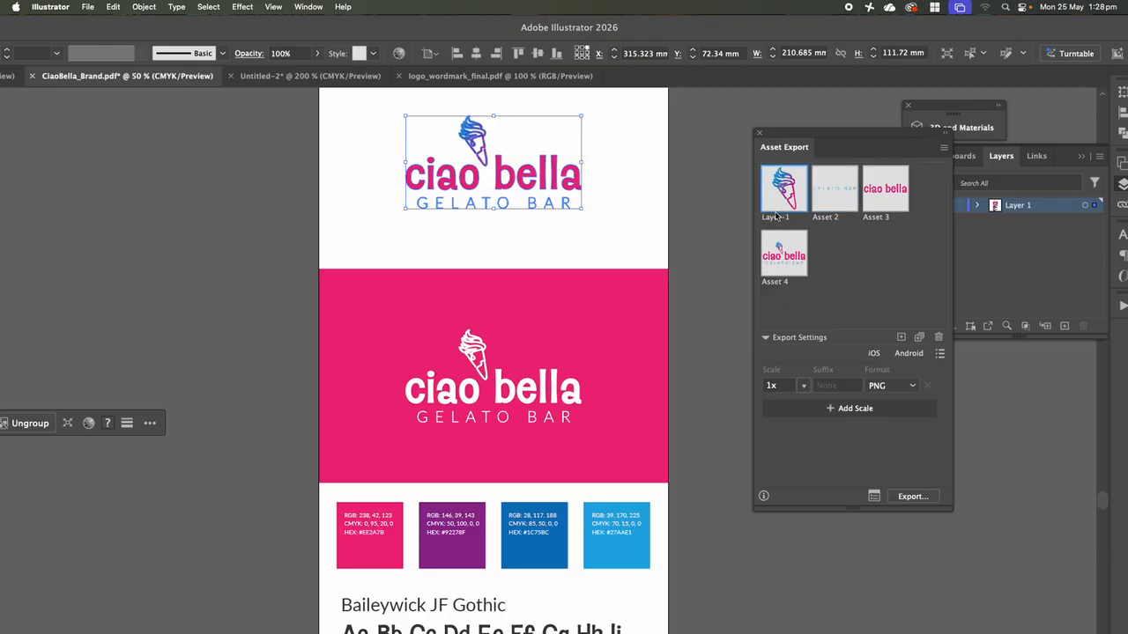
drag(786, 135, 637, 103)
- Review the available export formats for the cone asset and choose PNG at 1x scale
click(309, 7)
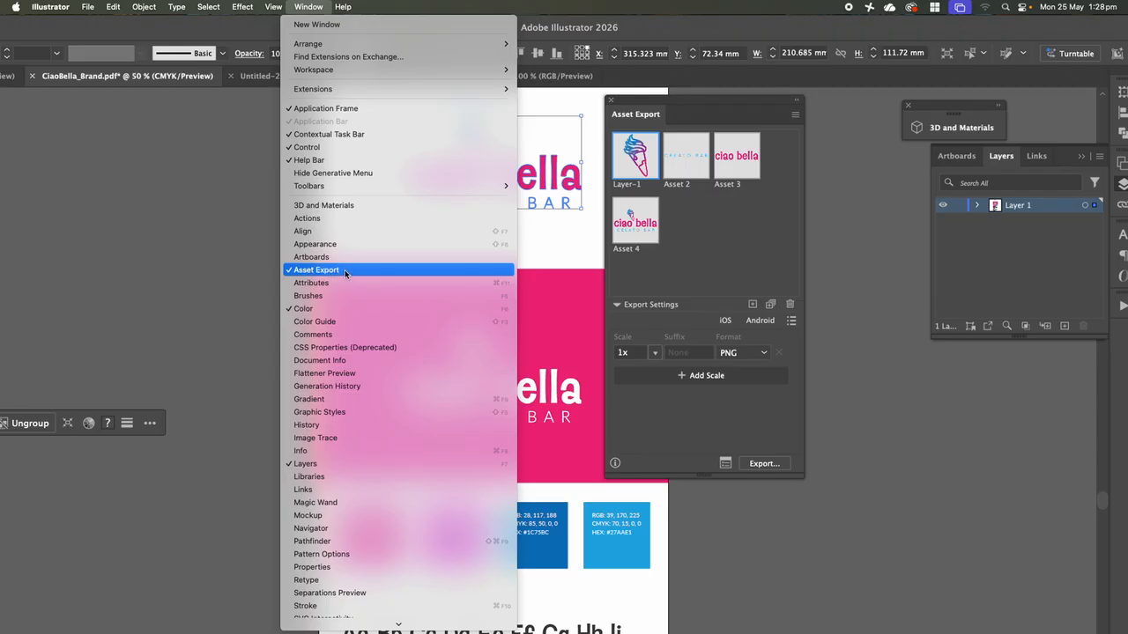
click(720, 245)
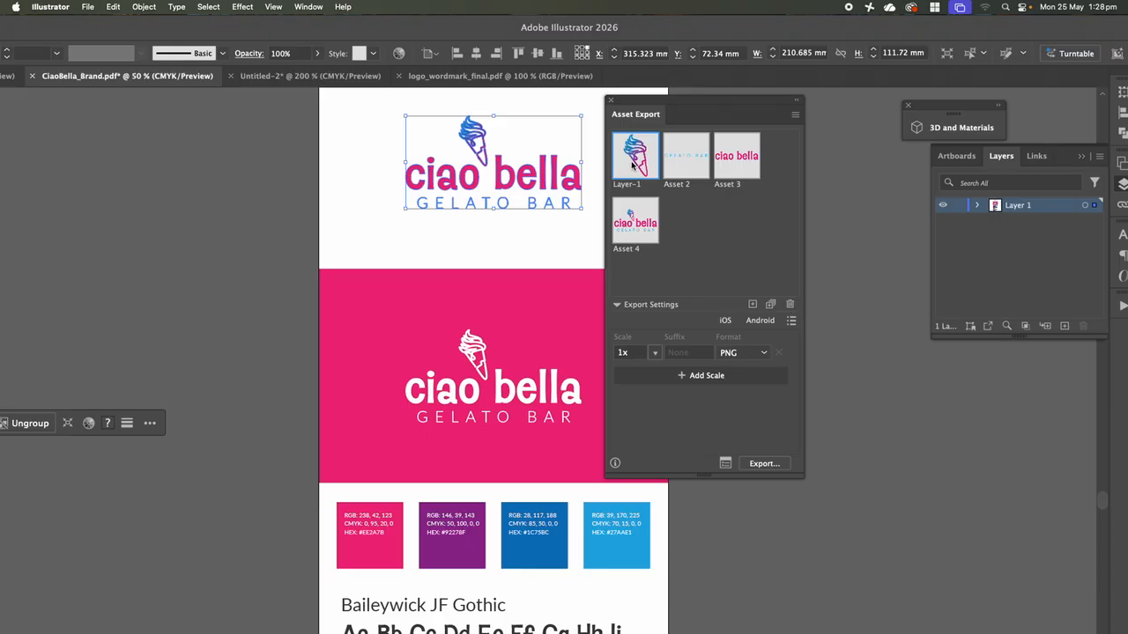
click(765, 354)
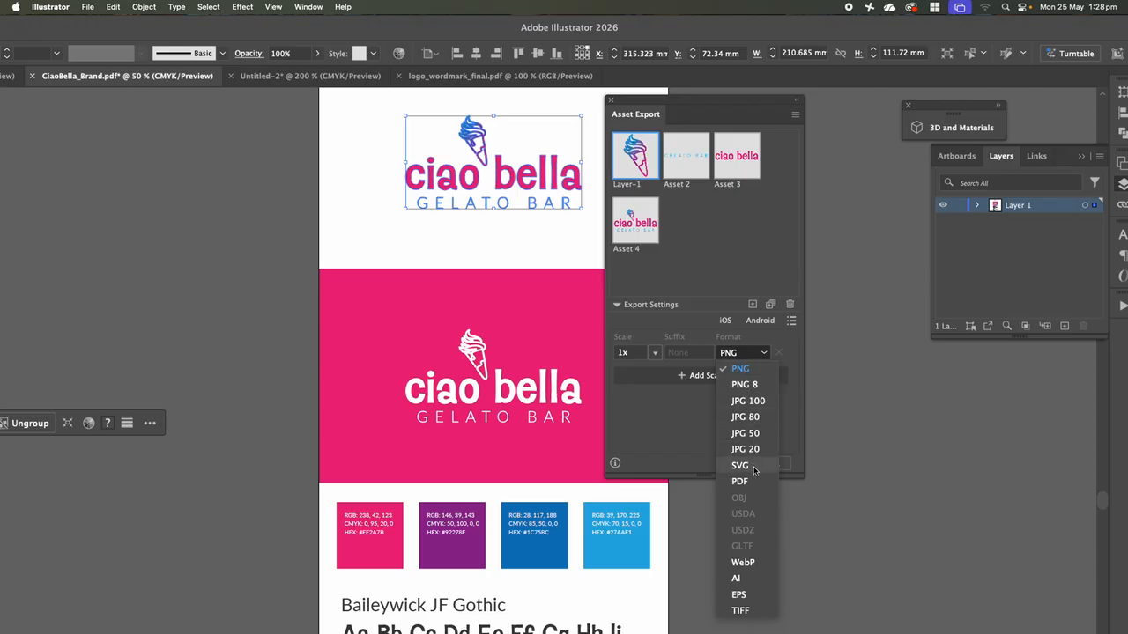
click(741, 370)
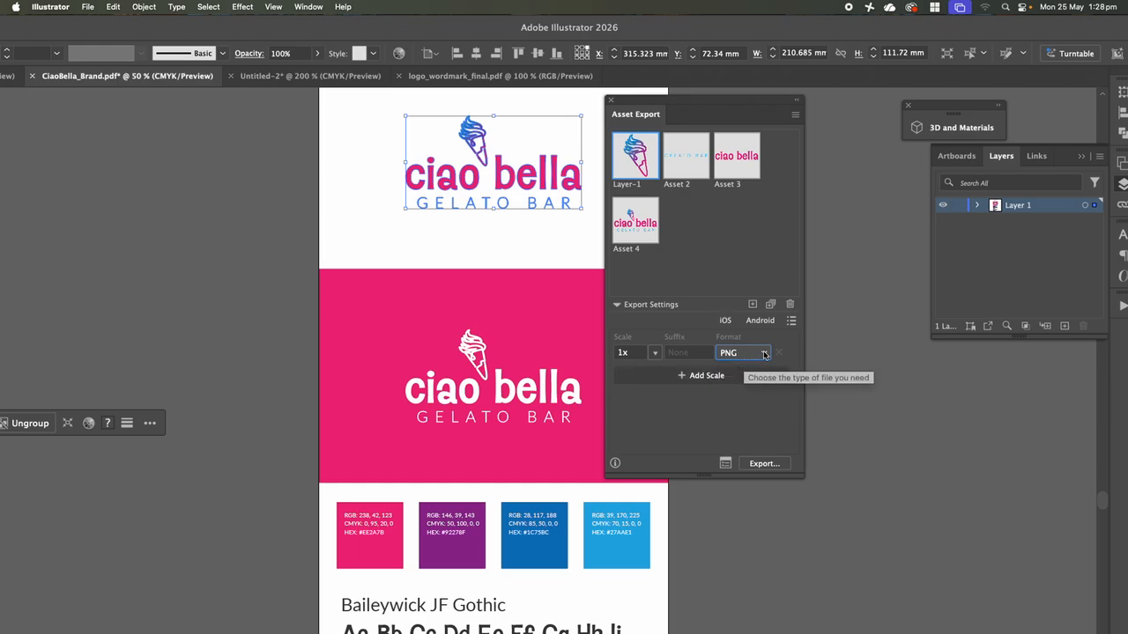
- Compare the SVG and PDF options among the asset export formats and keep PNG
click(765, 353)
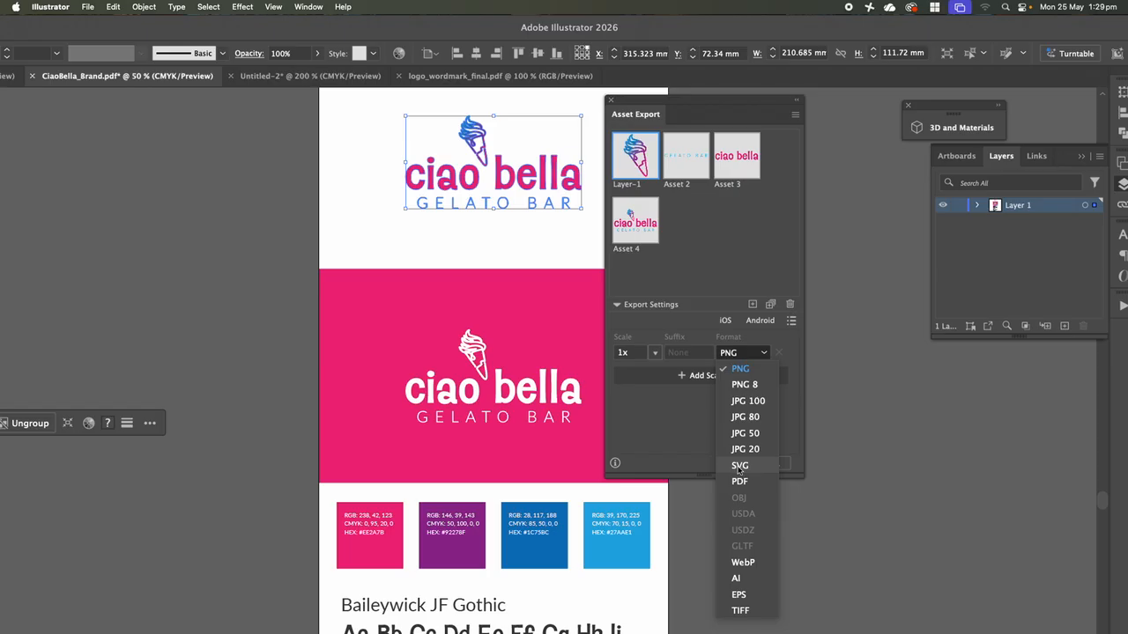
click(730, 355)
click(732, 354)
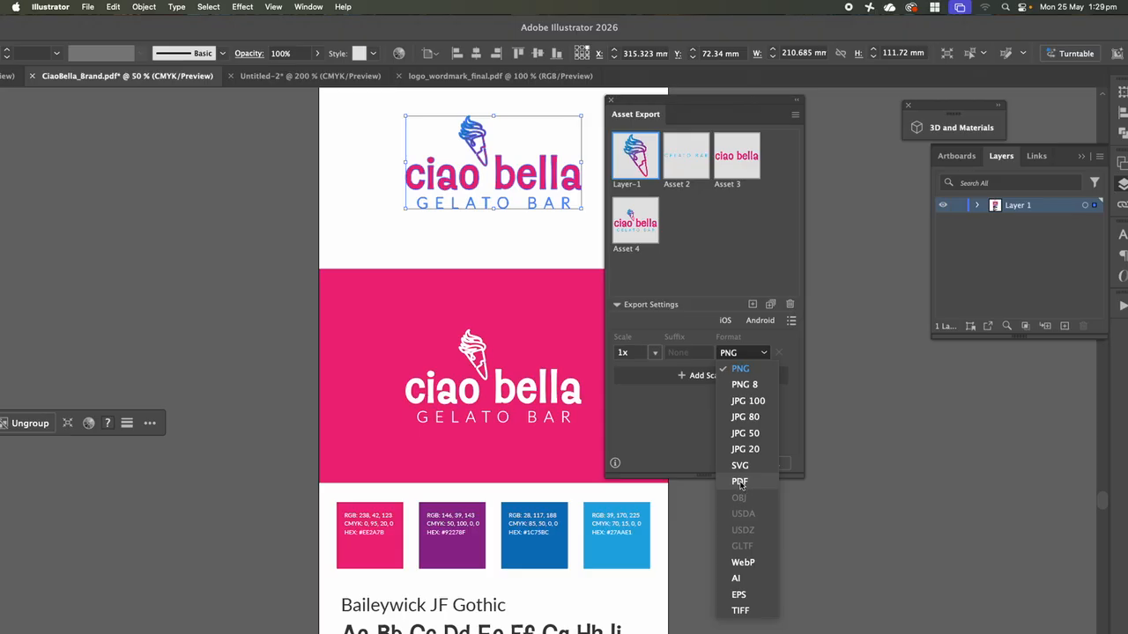
click(487, 266)
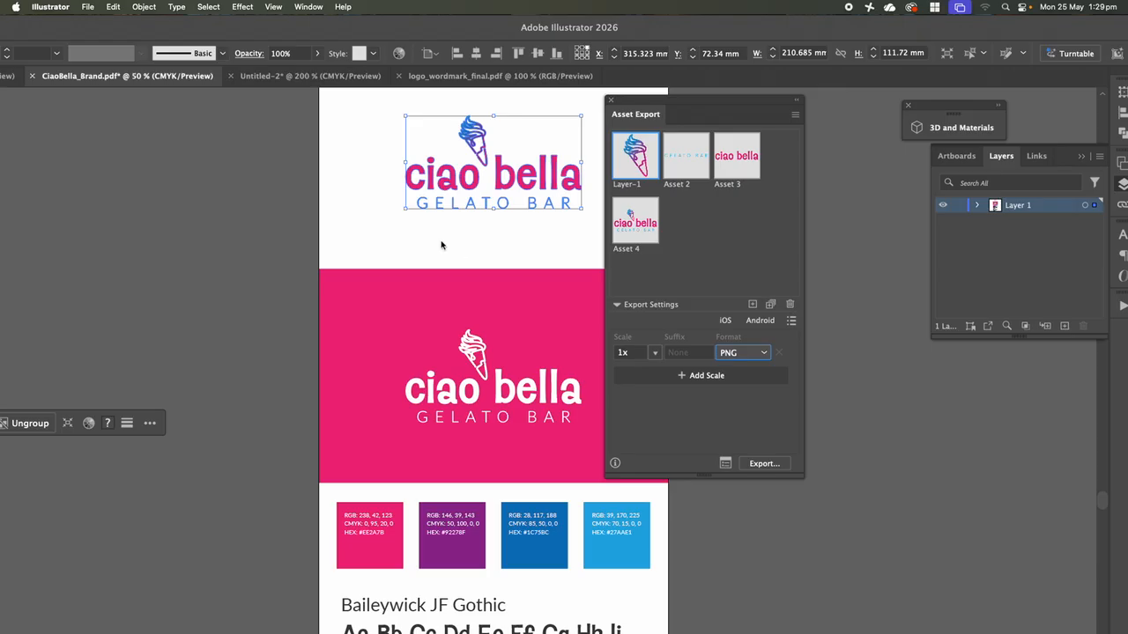
- Ungroup the full-colour ciao bella logo on the white background
click(353, 204)
drag(438, 169, 590, 226)
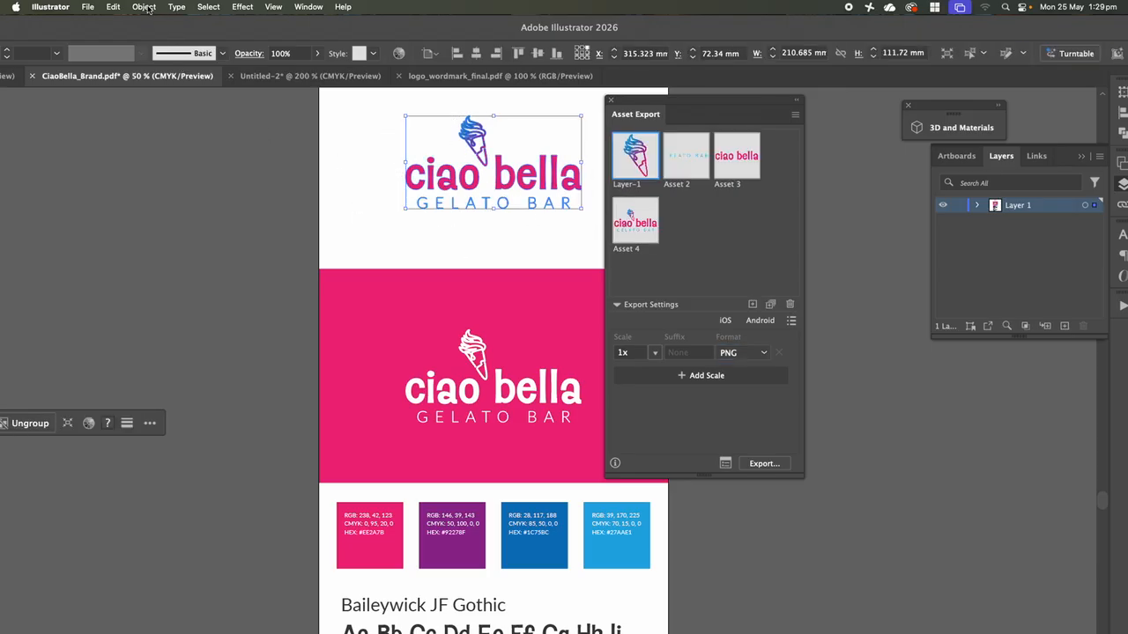
click(148, 8)
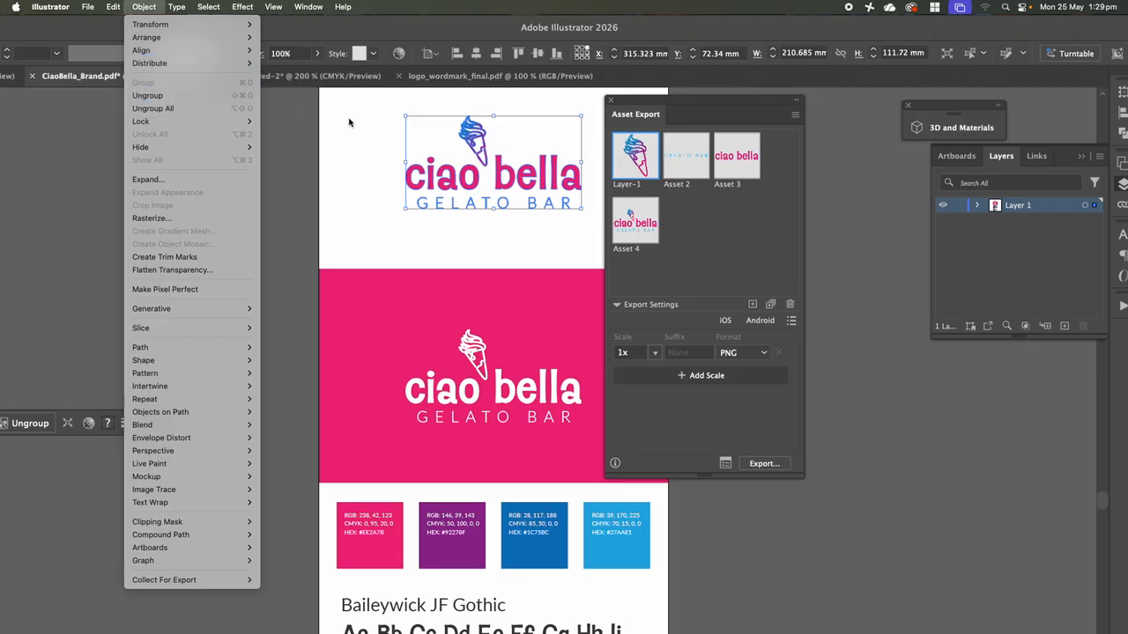
click(157, 97)
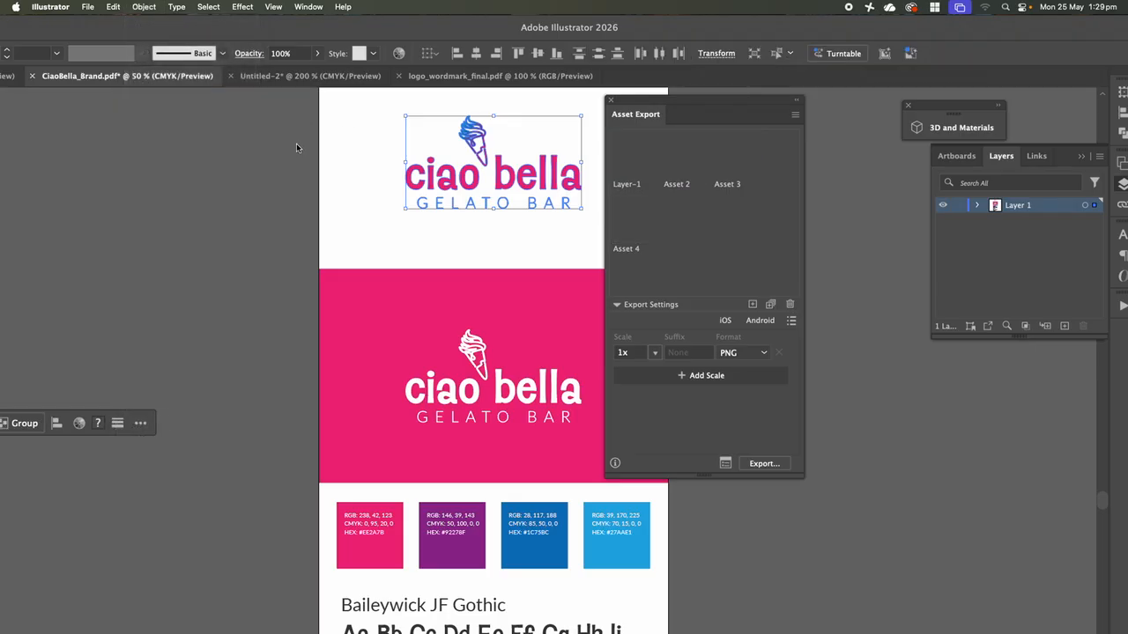
- Reselect the cone, ciao bella and GELATO BAR parts of the full-colour logo and group them again
click(348, 137)
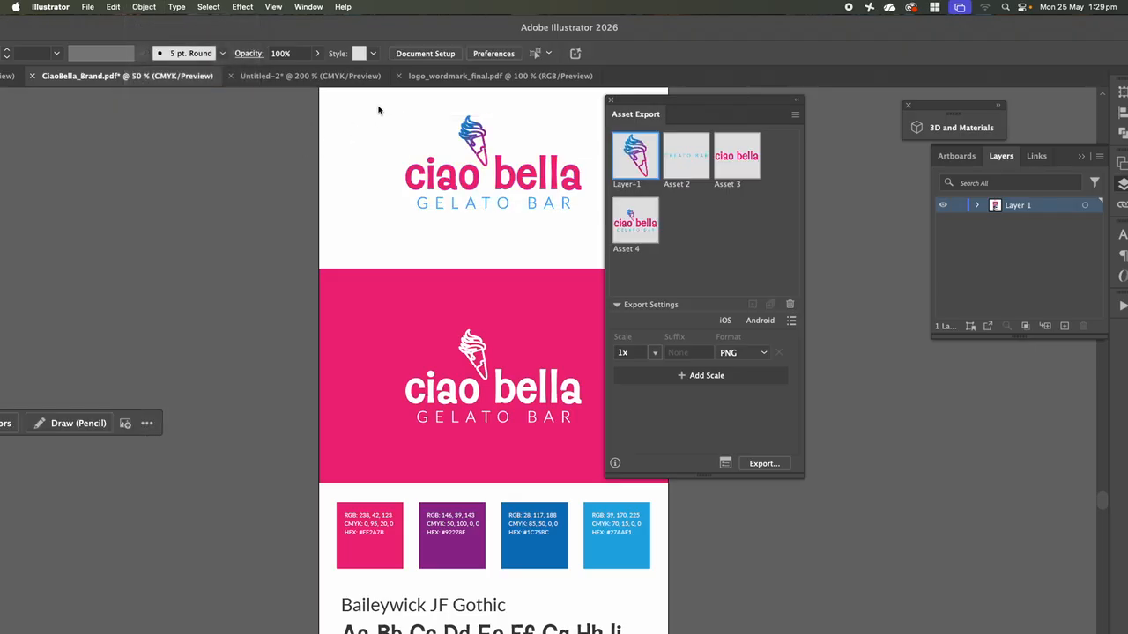
drag(421, 145, 595, 230)
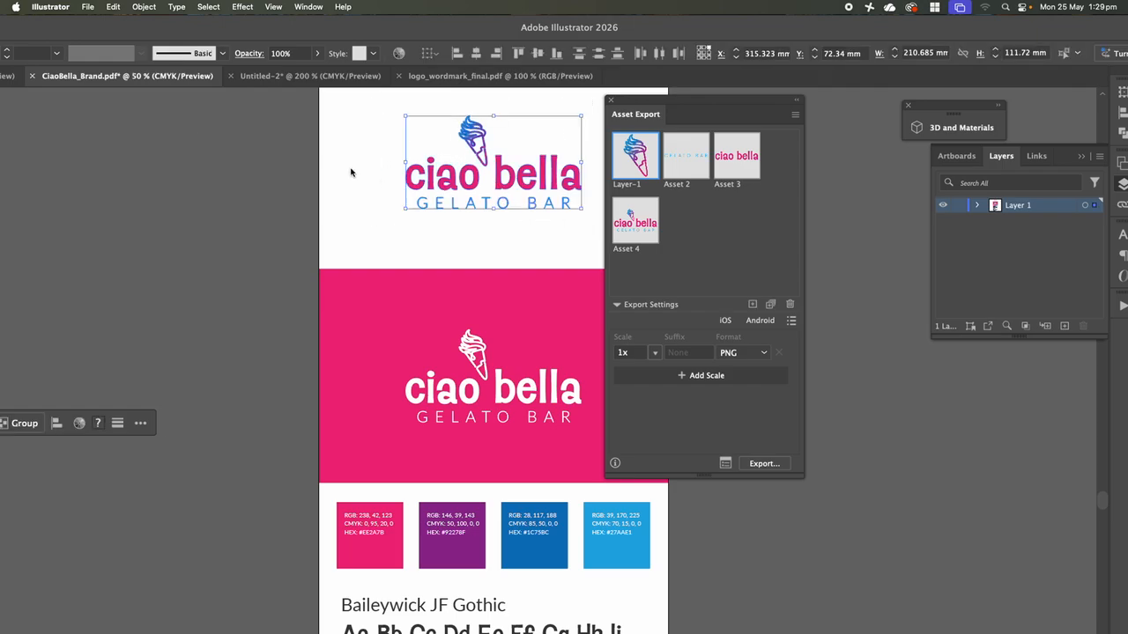
click(143, 8)
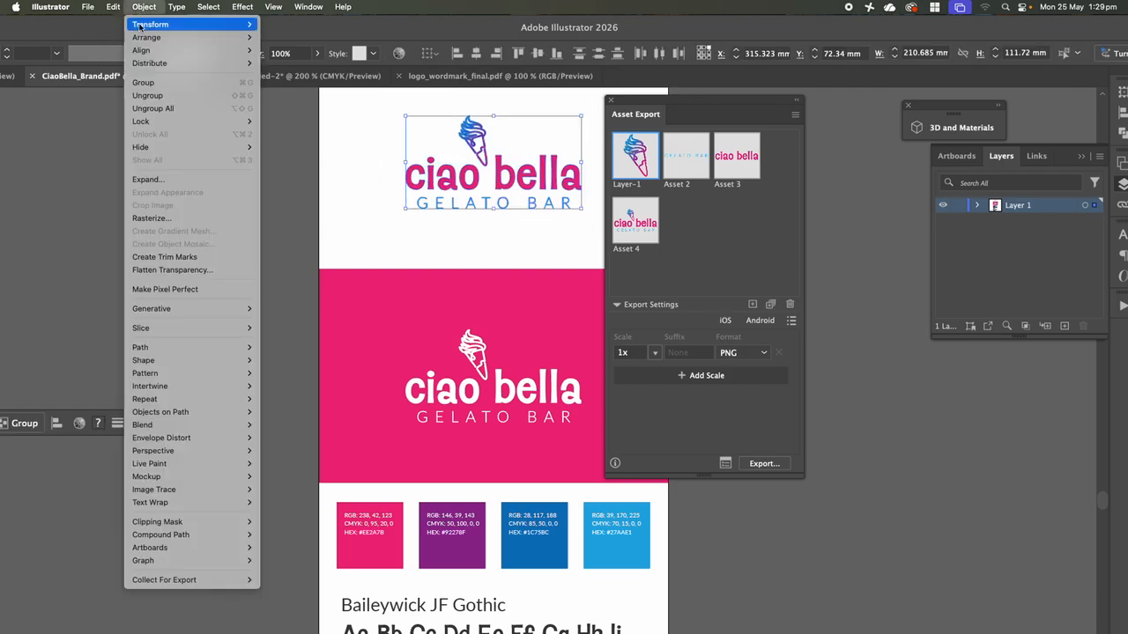
click(145, 83)
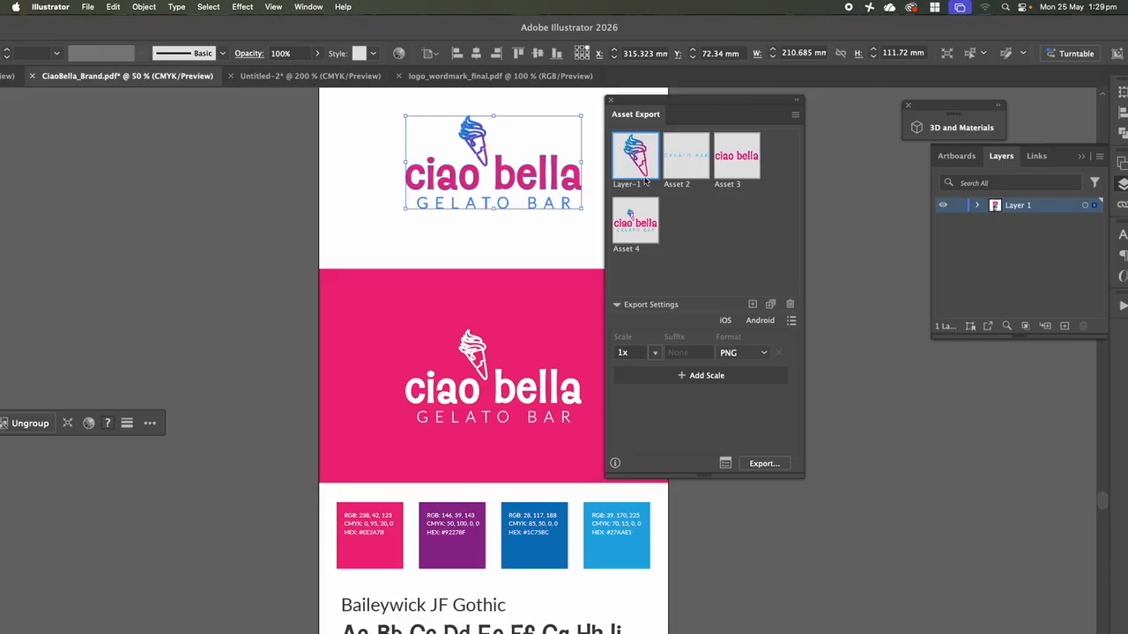
- Export the cone asset, Layer-1, as a 1x PNG into the Web images folder of ICE CREAM project in Documents
click(646, 240)
click(627, 160)
click(741, 353)
click(741, 354)
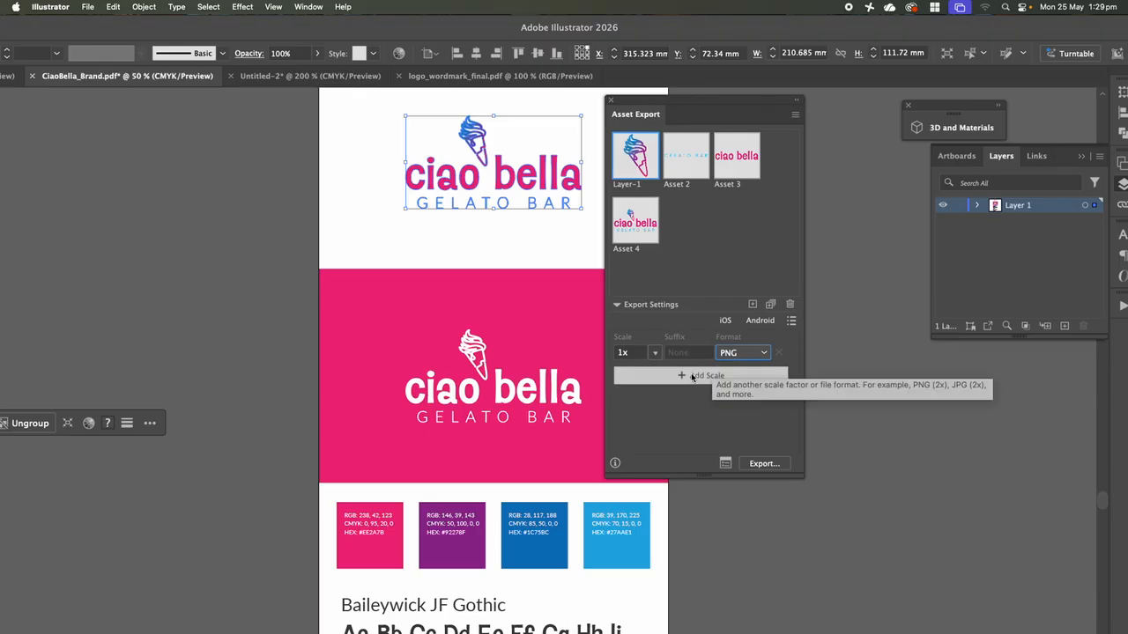
click(757, 465)
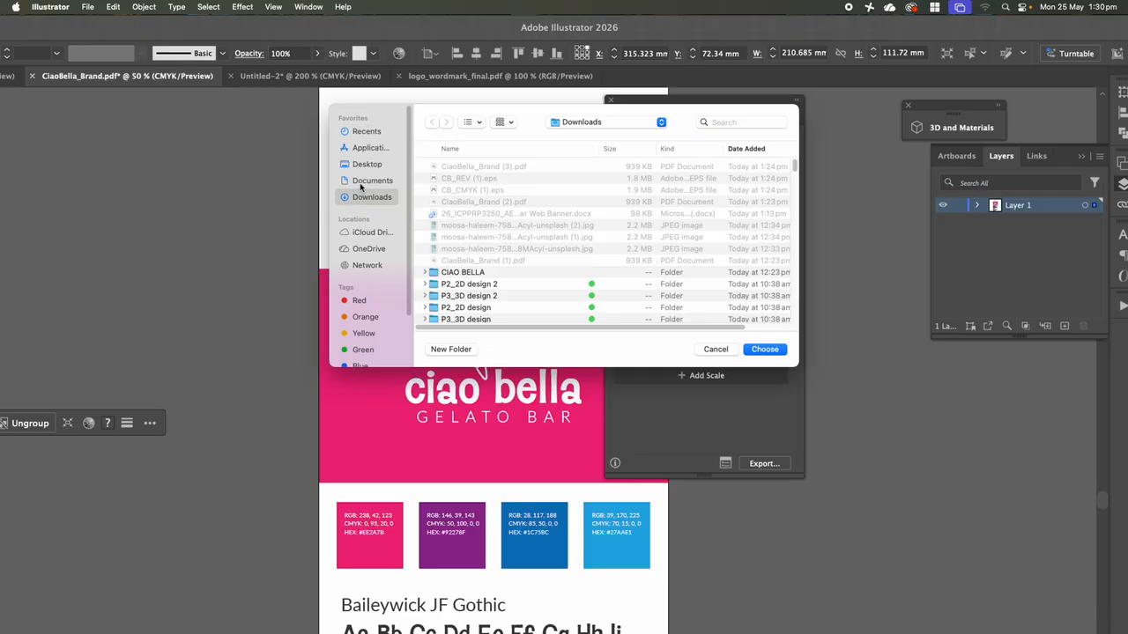
click(360, 166)
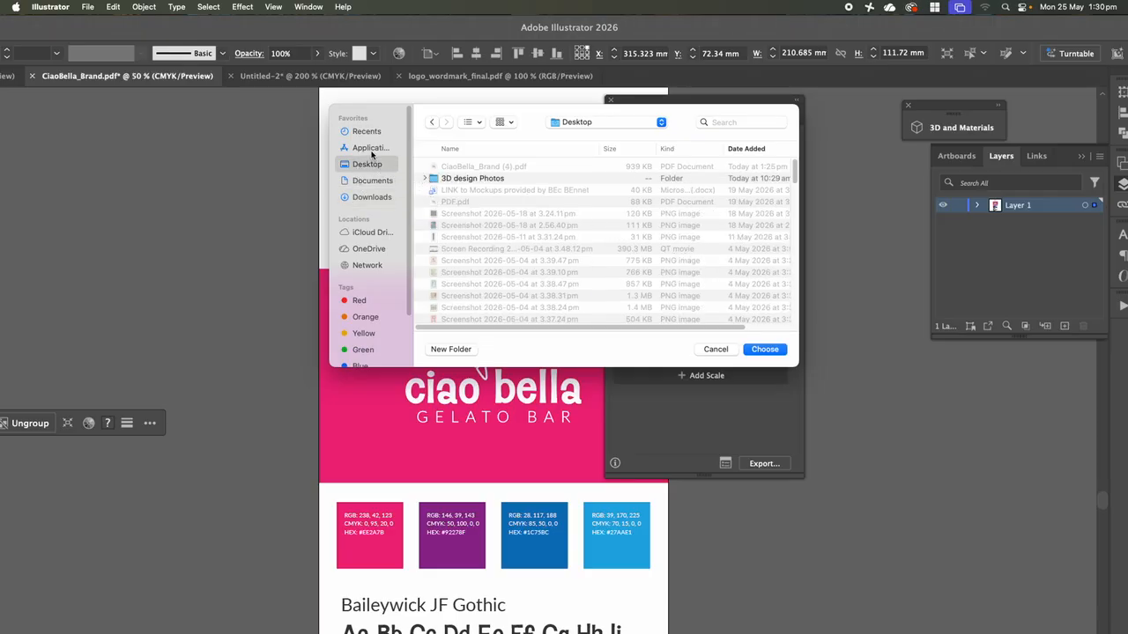
click(371, 149)
click(367, 183)
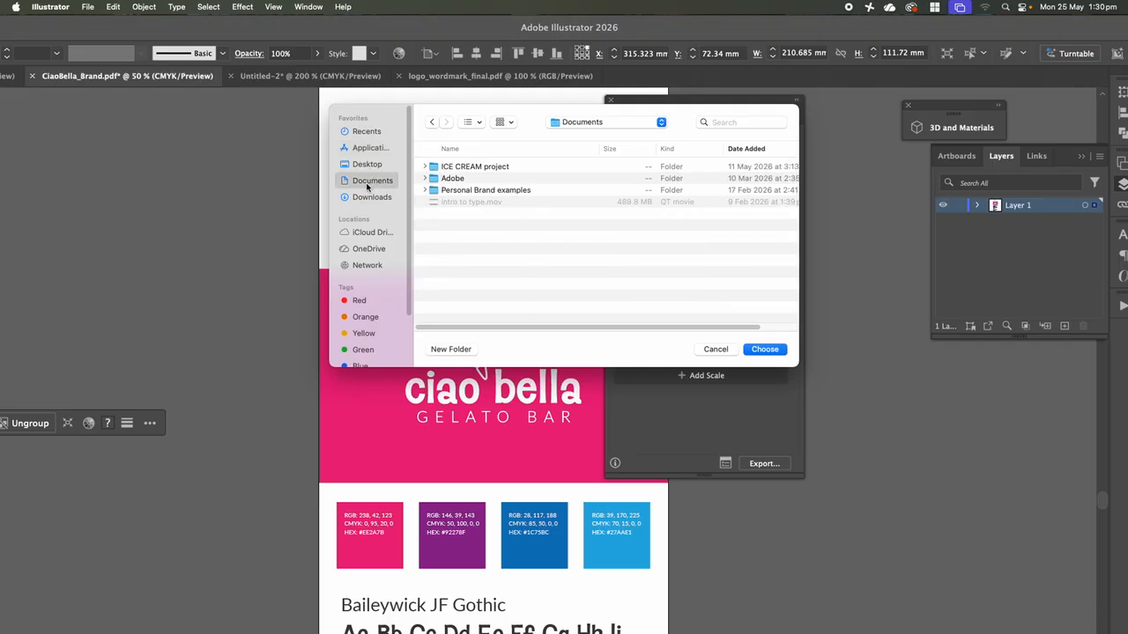
click(426, 168)
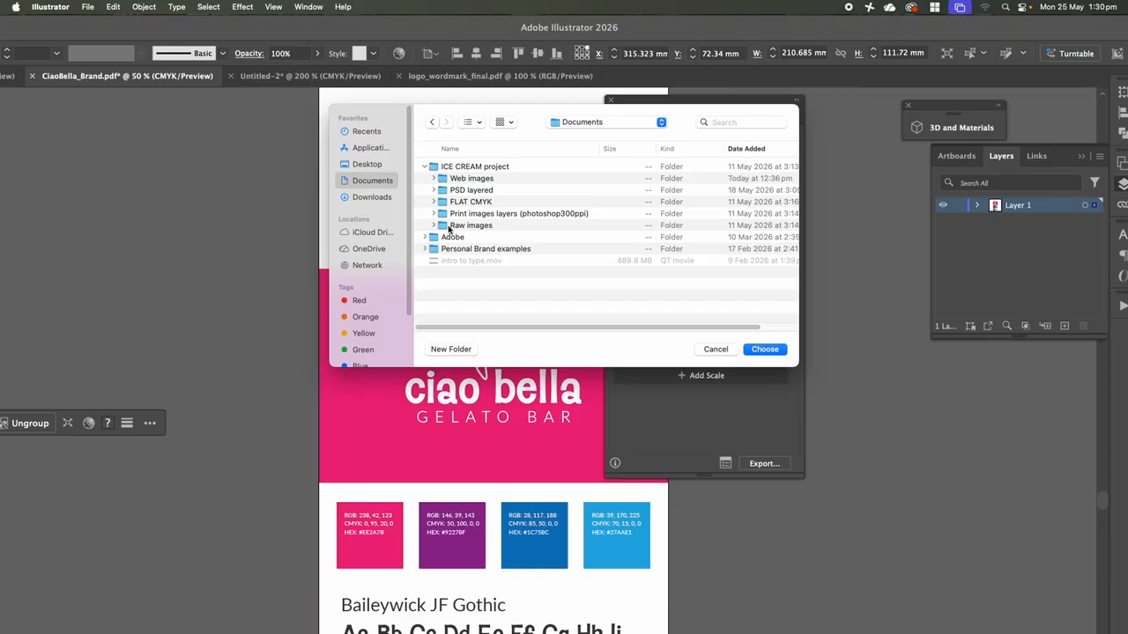
click(445, 182)
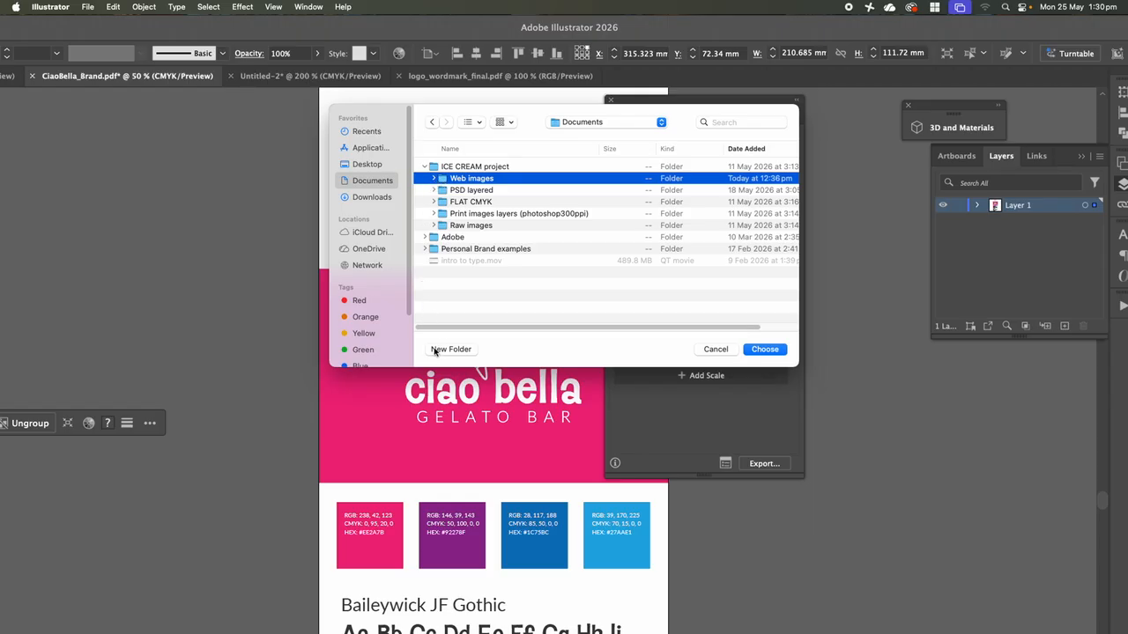
click(764, 350)
- Export the full logo, Asset 4, as a 1x PNG into the Web images folder of ICE CREAM project
click(685, 176)
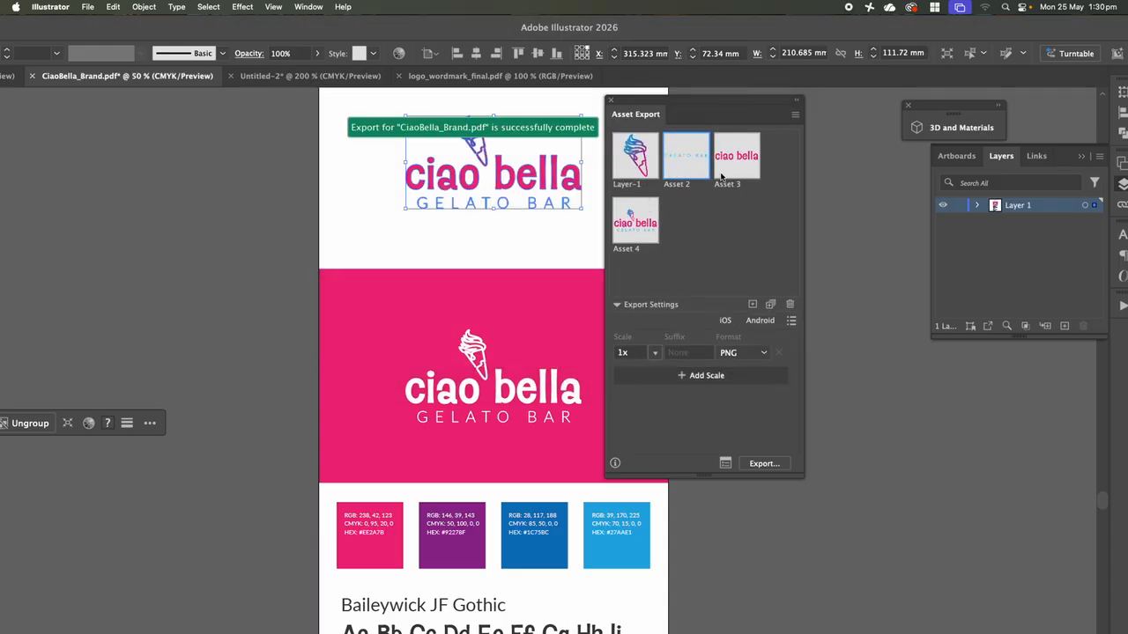
click(640, 233)
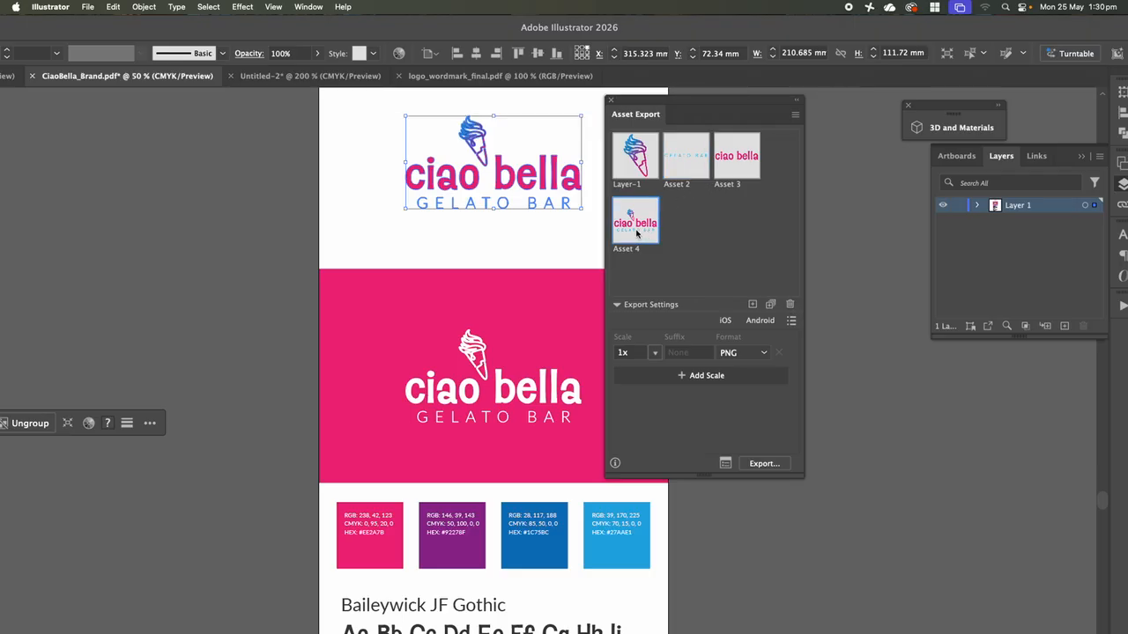
click(764, 352)
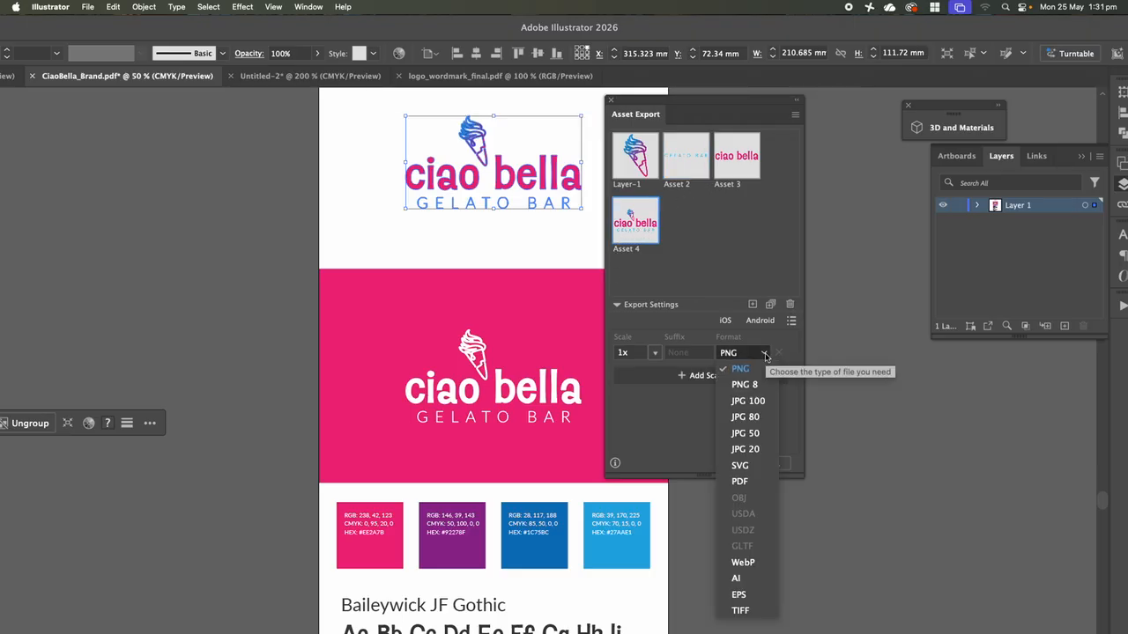
click(749, 370)
click(764, 463)
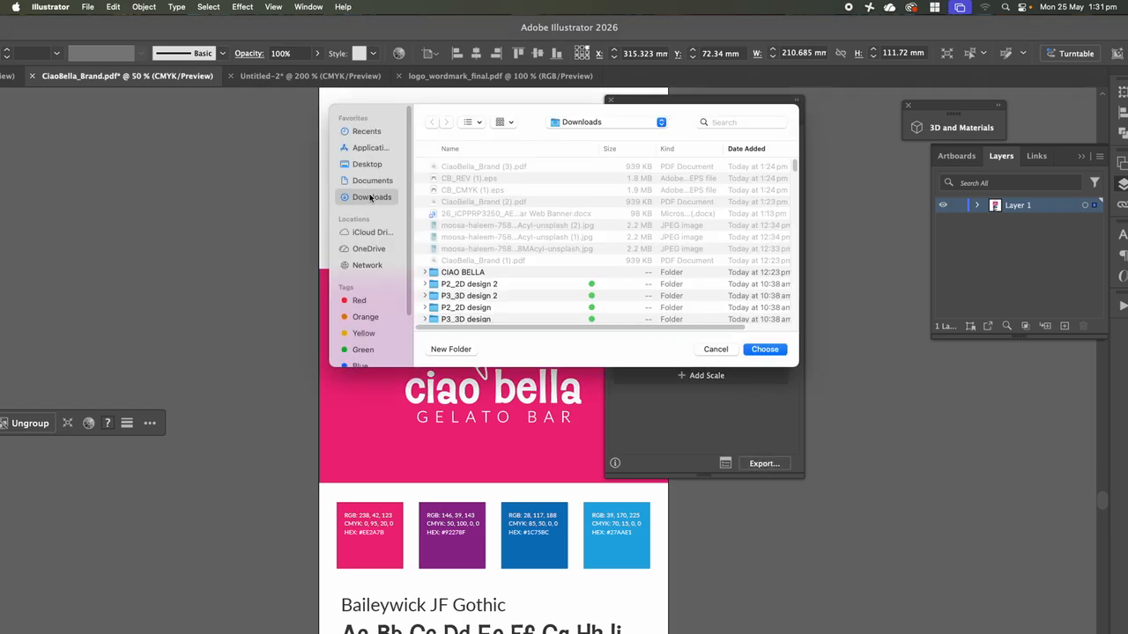
click(365, 181)
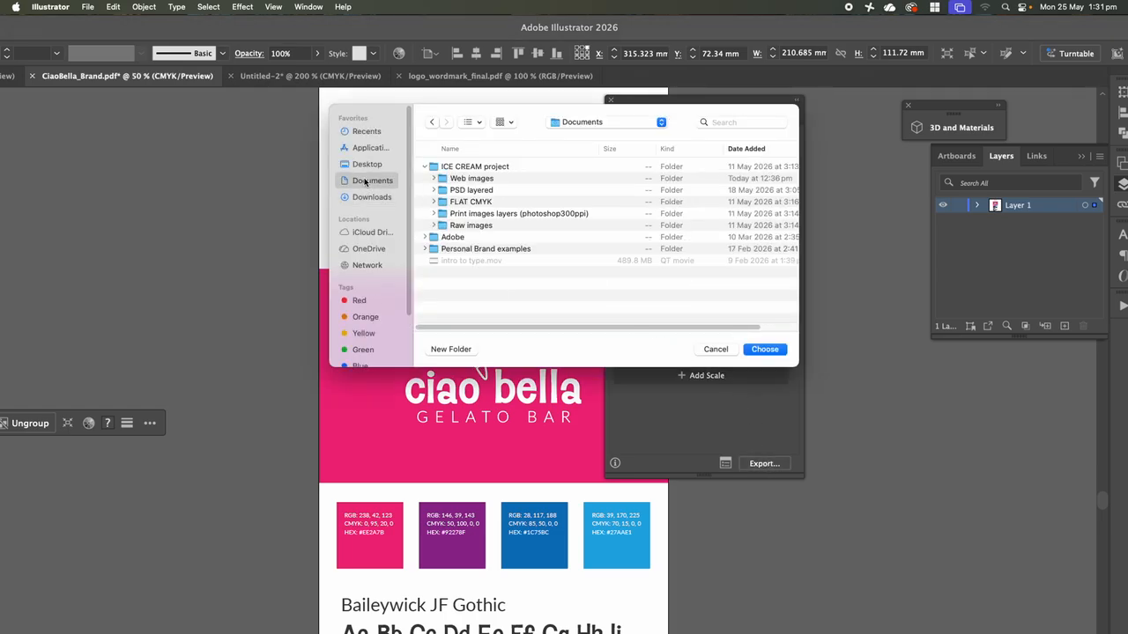
double_click(439, 180)
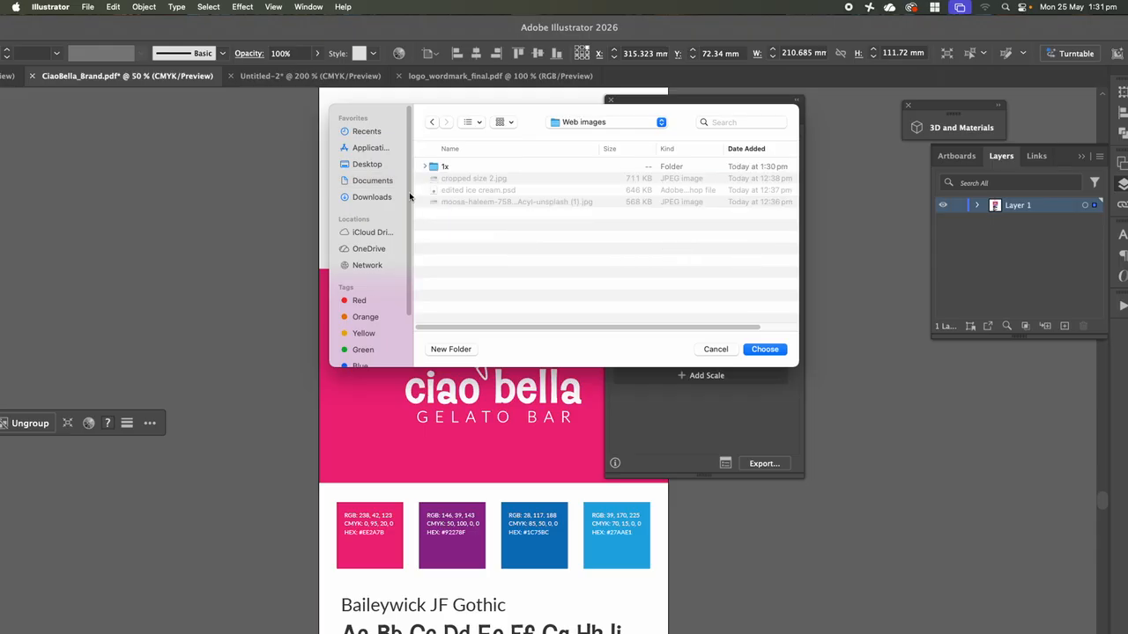
click(763, 350)
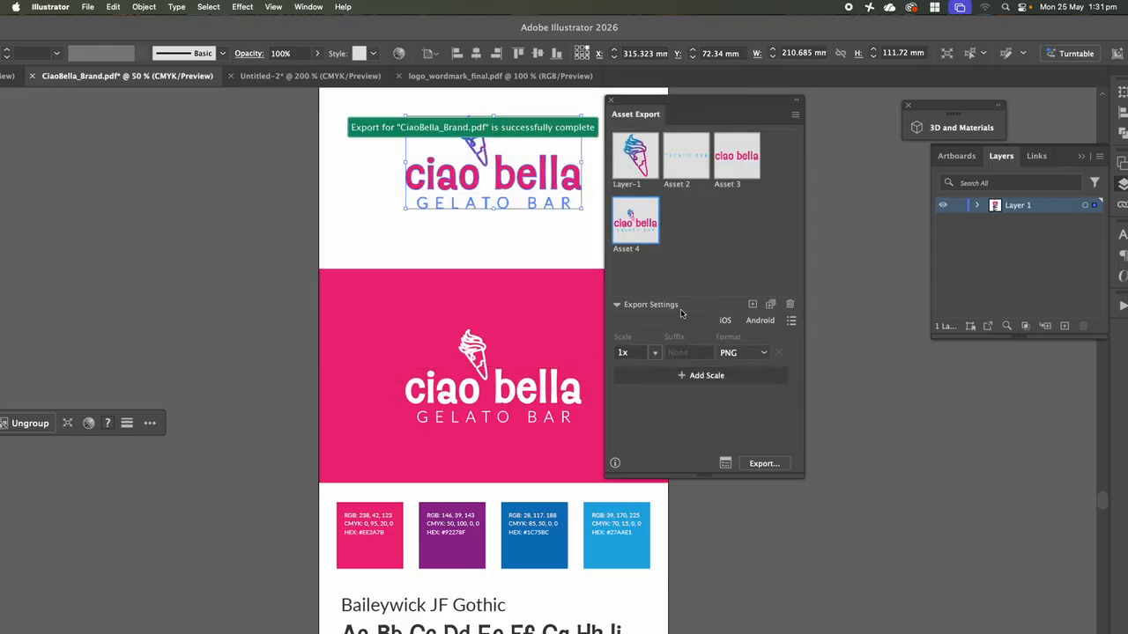
- Export the ciao bella wordmark, Asset 3, as a 1x PNG into the Web images folder and deselect the logo
click(694, 180)
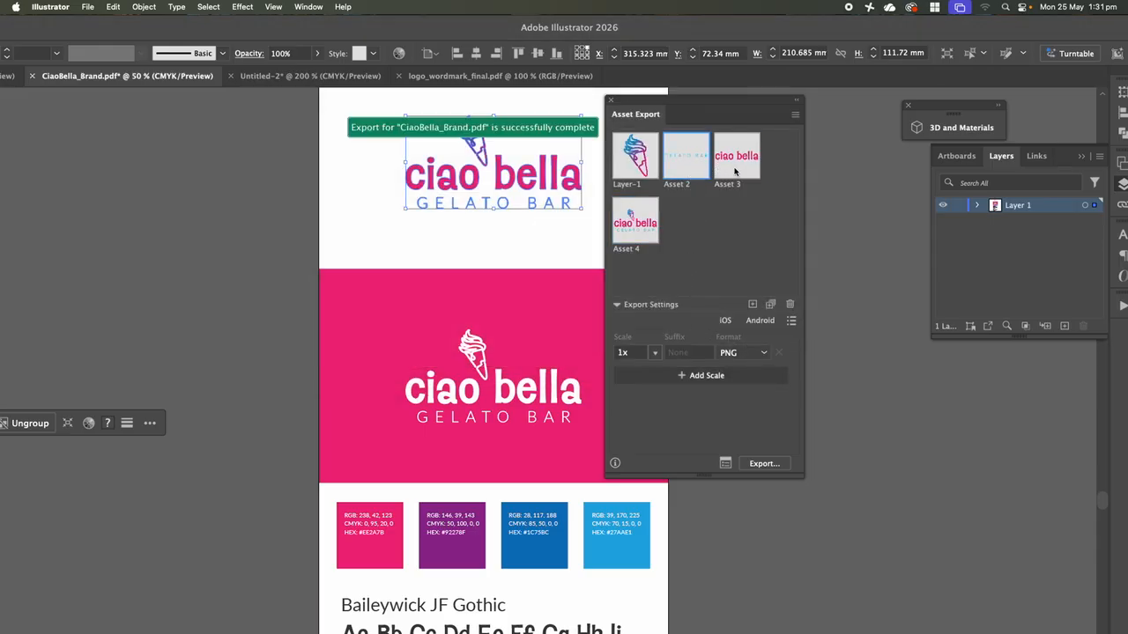
click(764, 463)
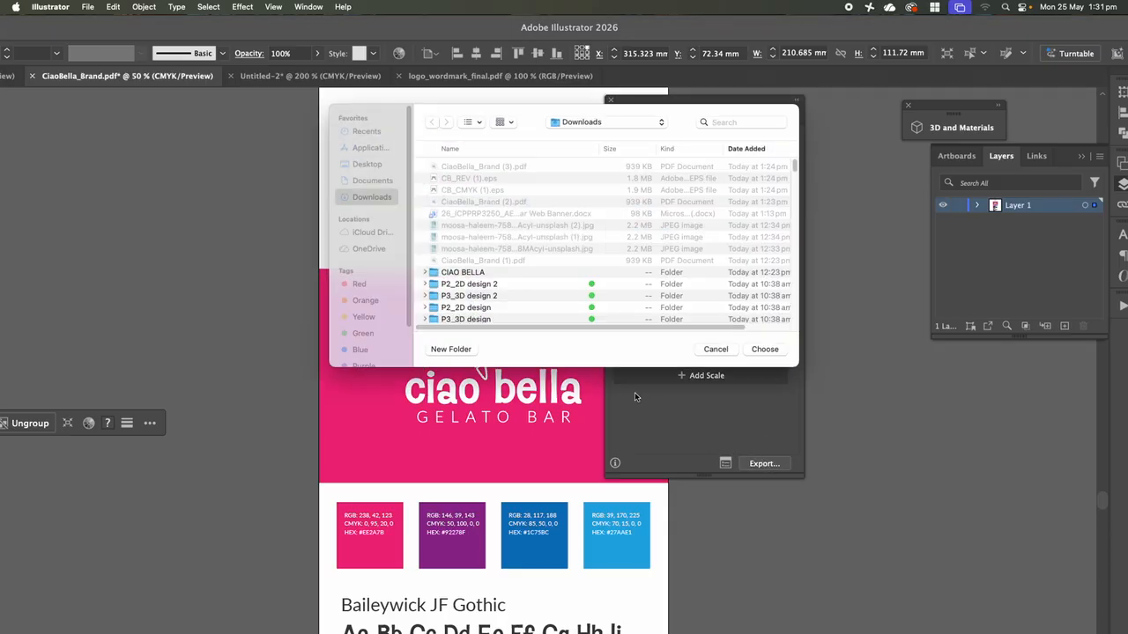
click(351, 178)
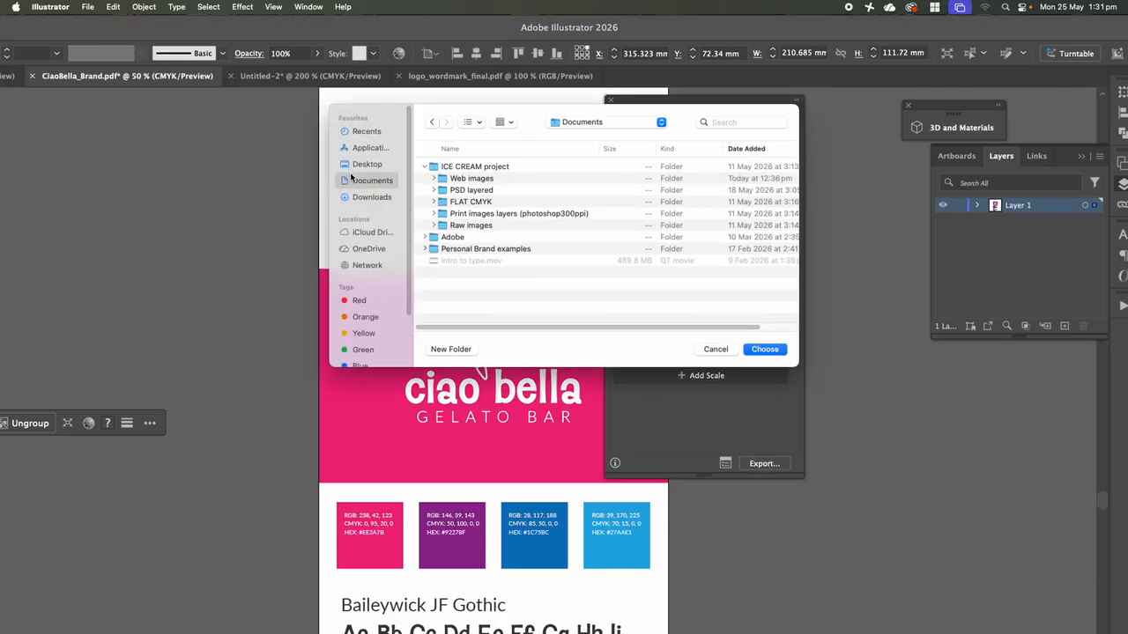
double_click(444, 180)
click(764, 350)
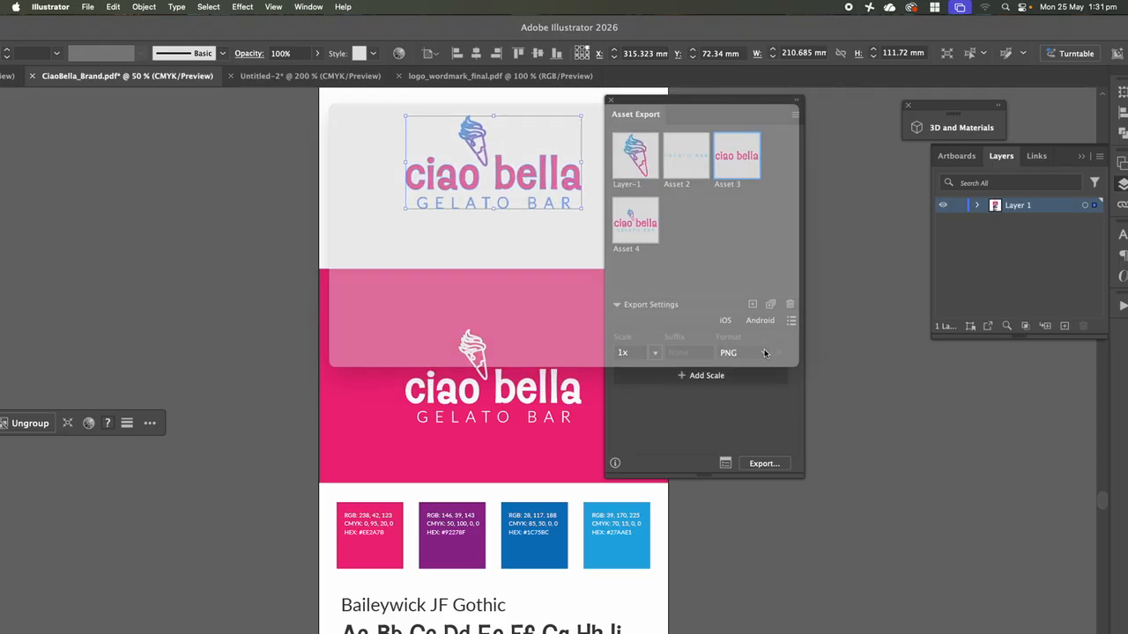
click(378, 180)
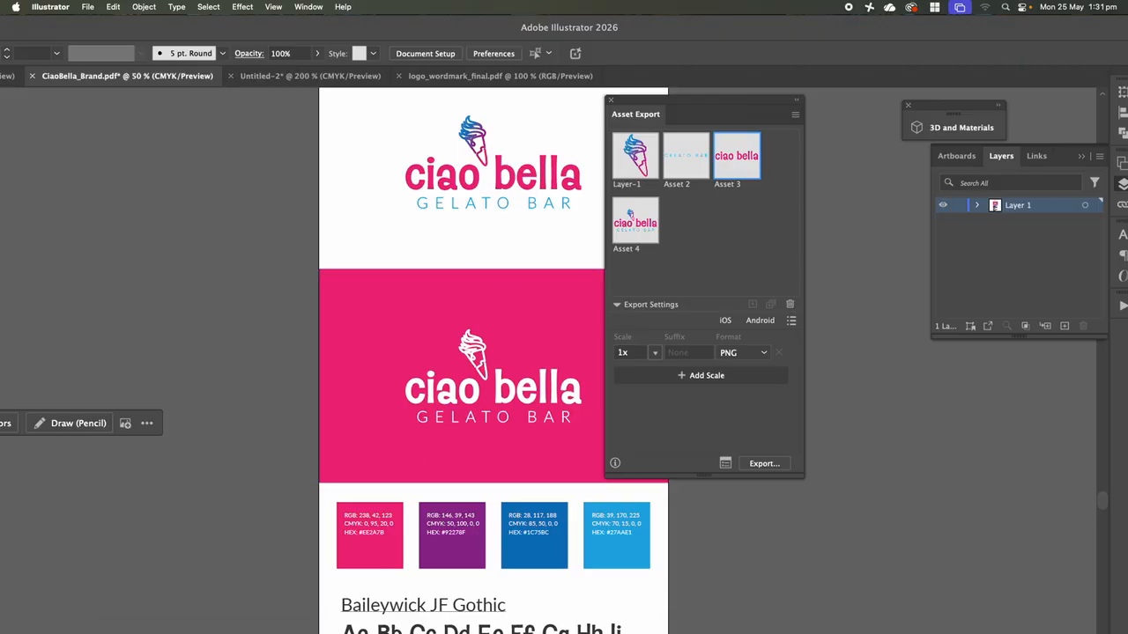
- Switch to Photoshop with the practice ciau bella.psd banner document
mouse_move(460, 630)
mouse_move(622, 629)
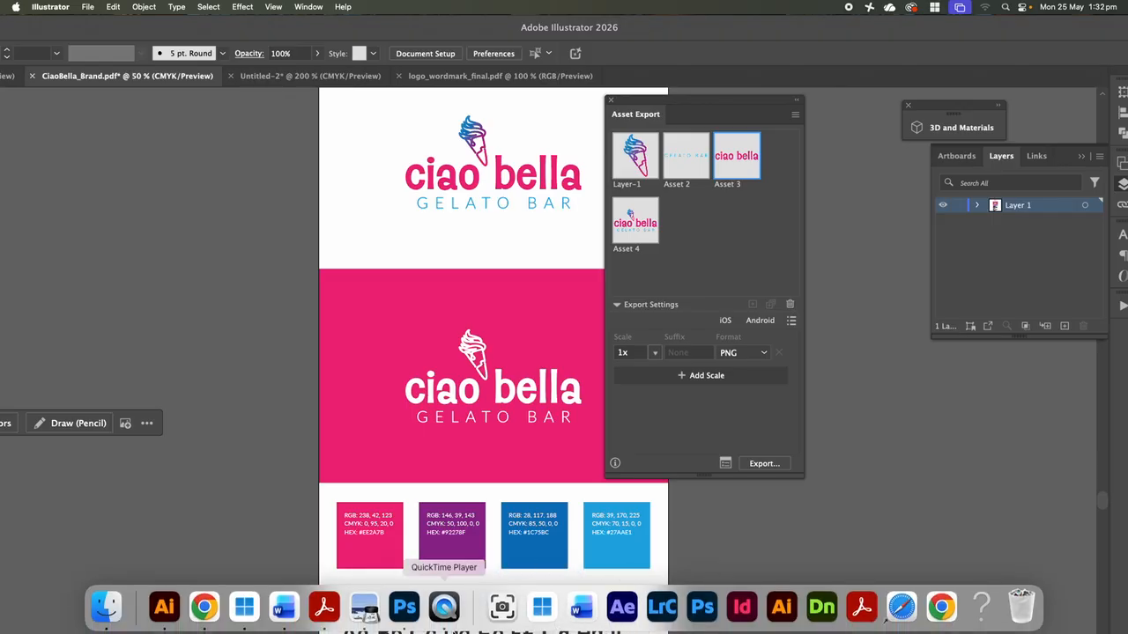
click(406, 608)
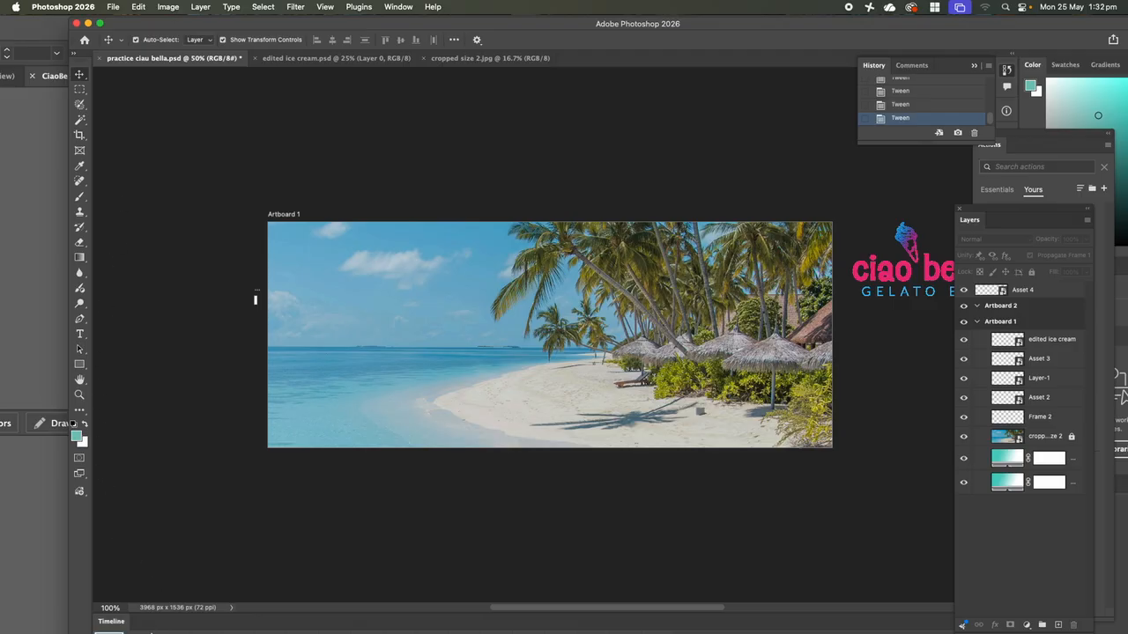
- Open print experiment1.psd from the Print images layers (photoshop300ppi) folder of ICE CREAM project in Documents
mouse_move(157, 631)
click(105, 613)
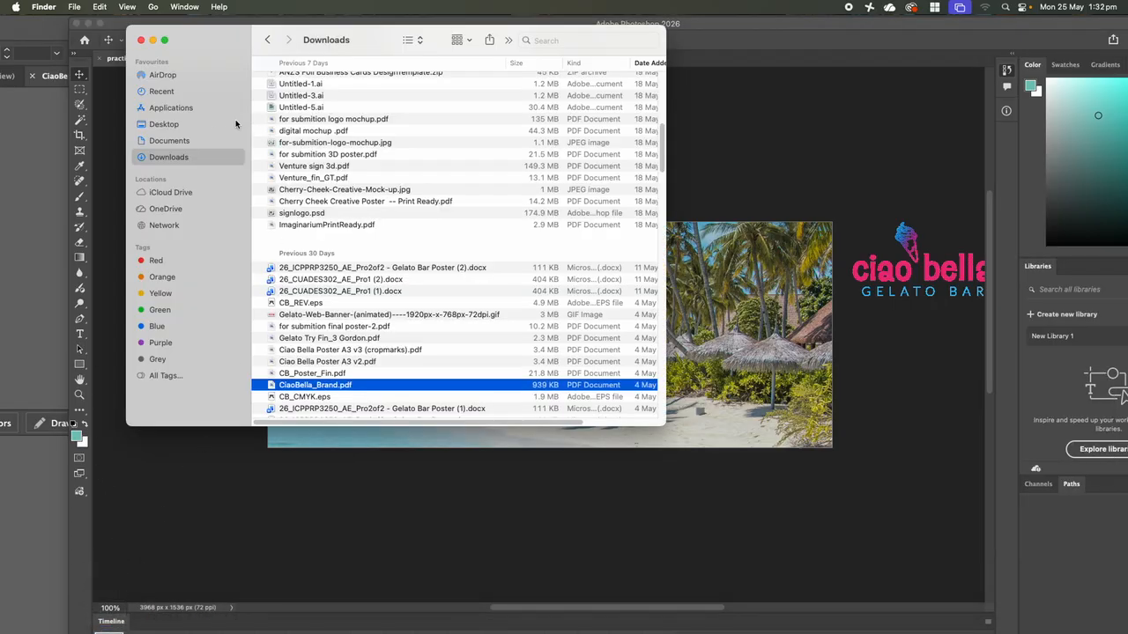
click(172, 141)
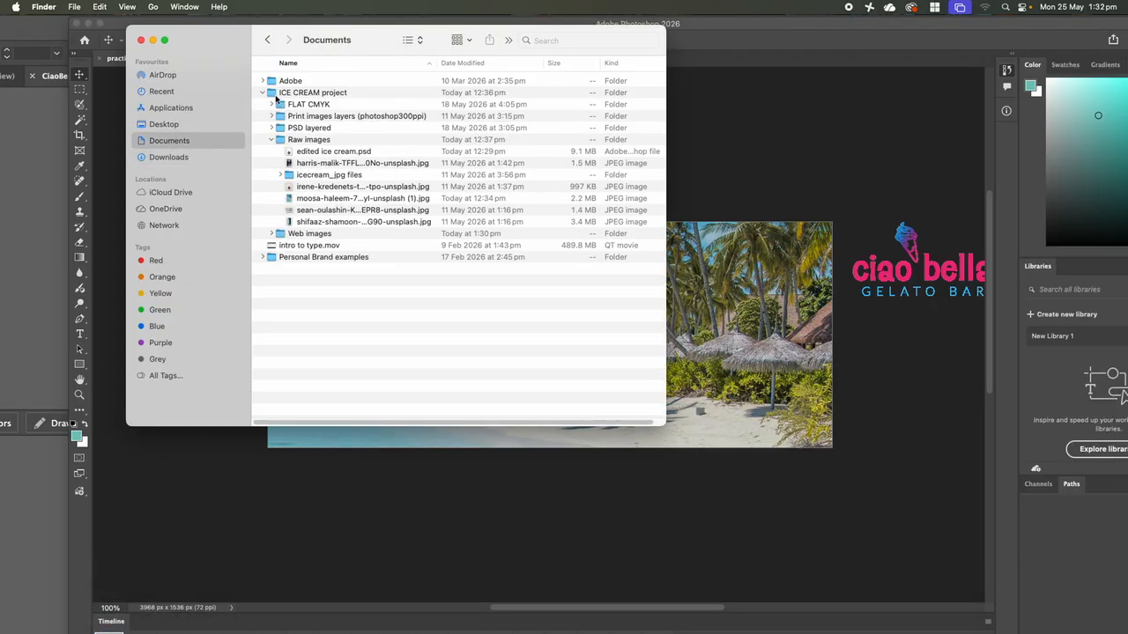
click(271, 139)
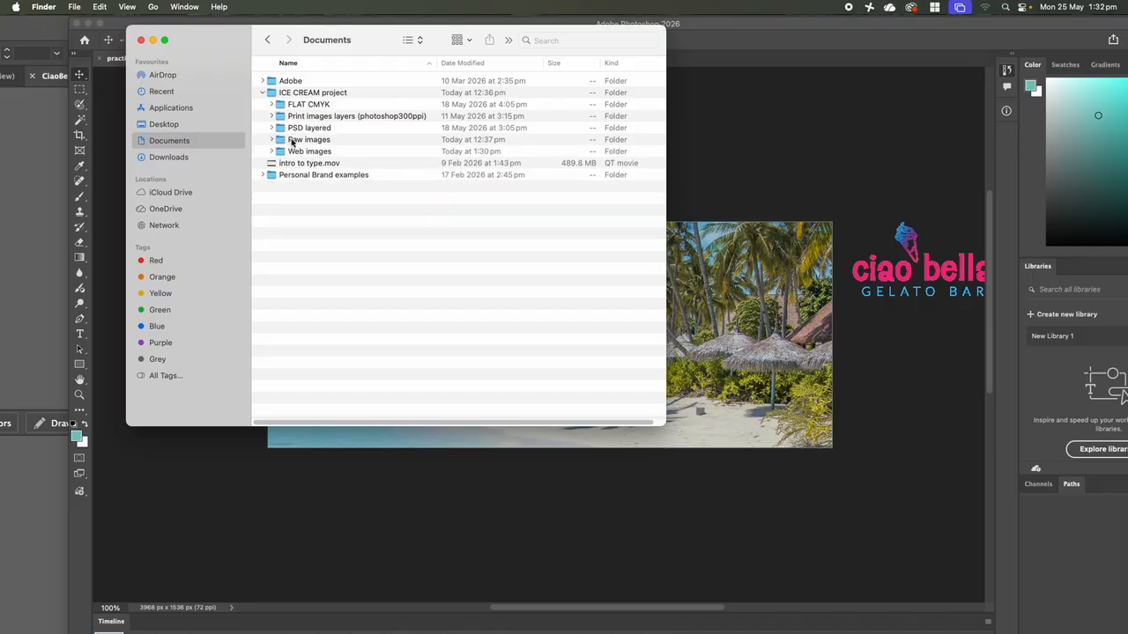
click(292, 143)
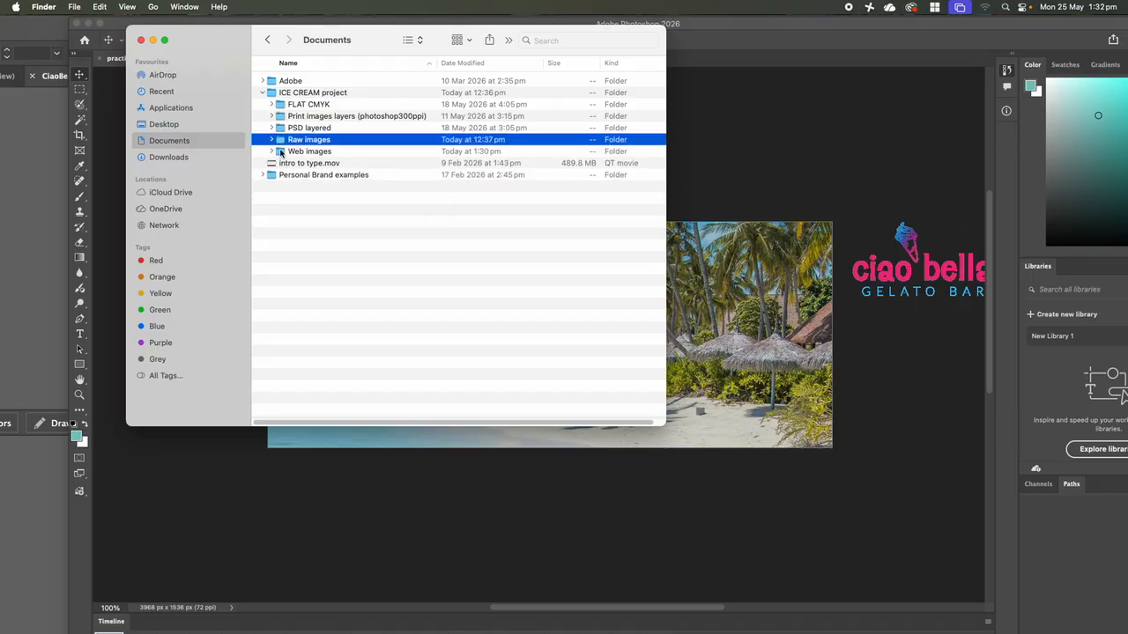
click(276, 130)
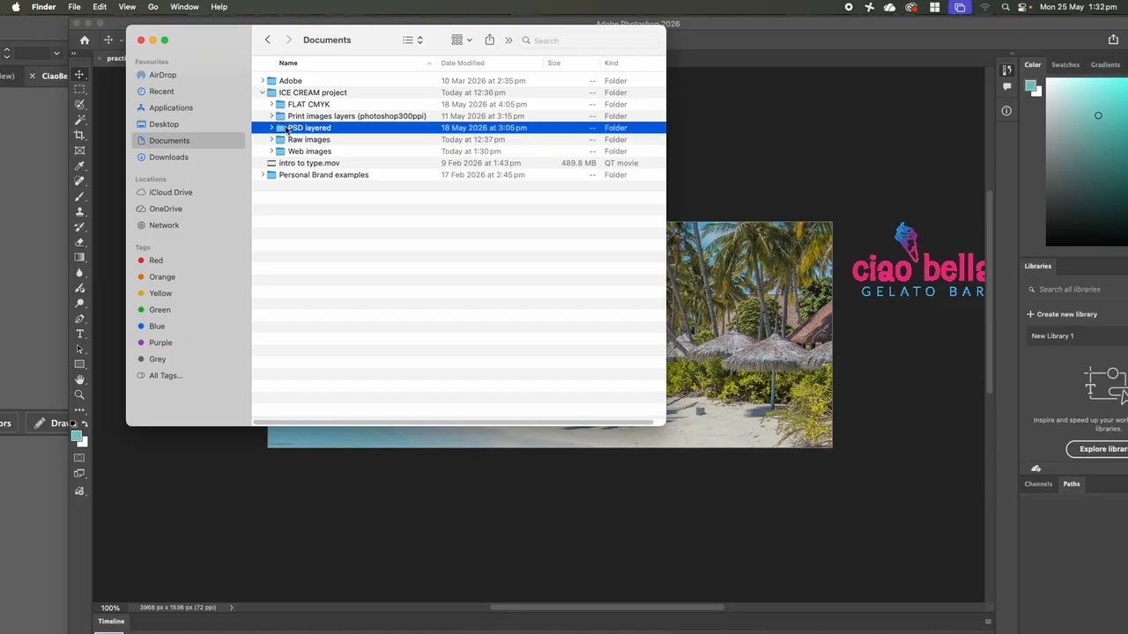
click(273, 128)
click(282, 117)
click(272, 117)
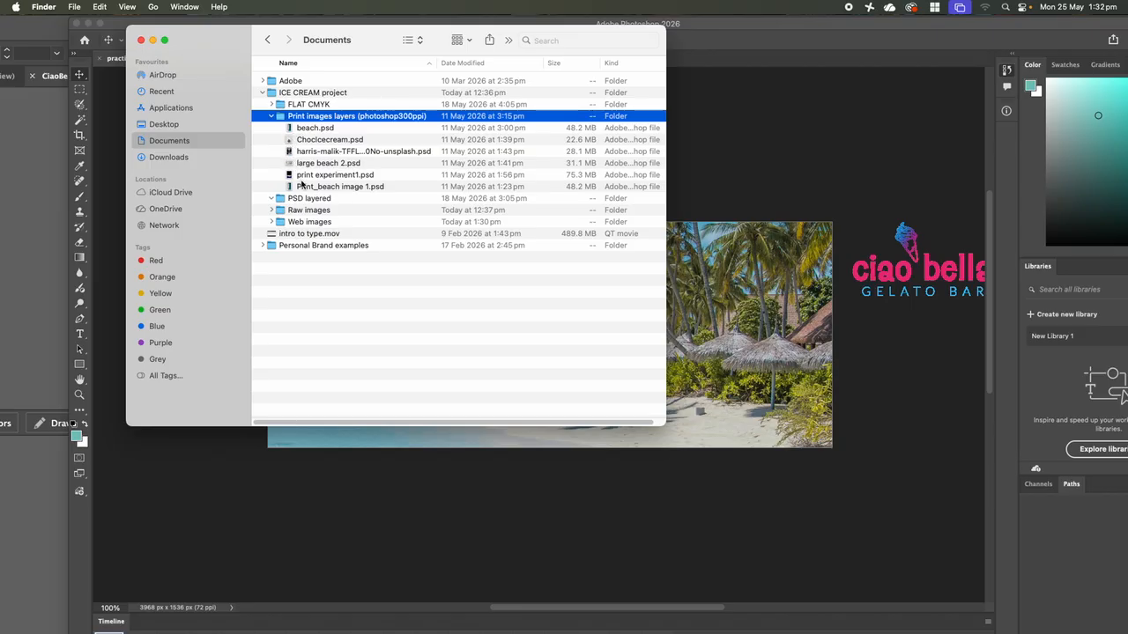
click(298, 175)
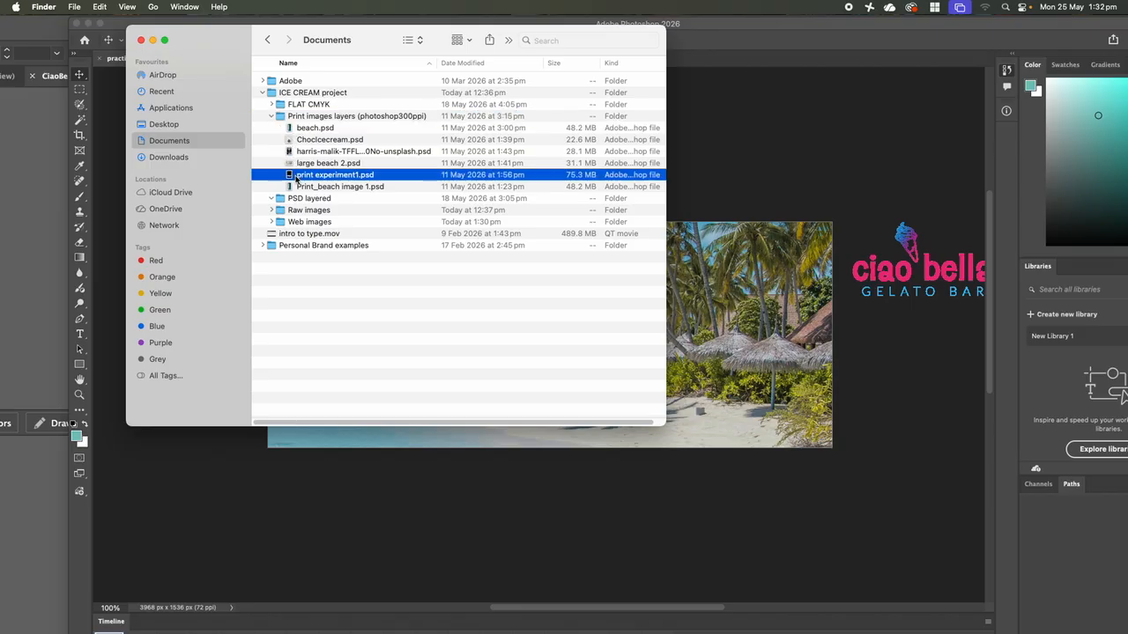
double_click(290, 176)
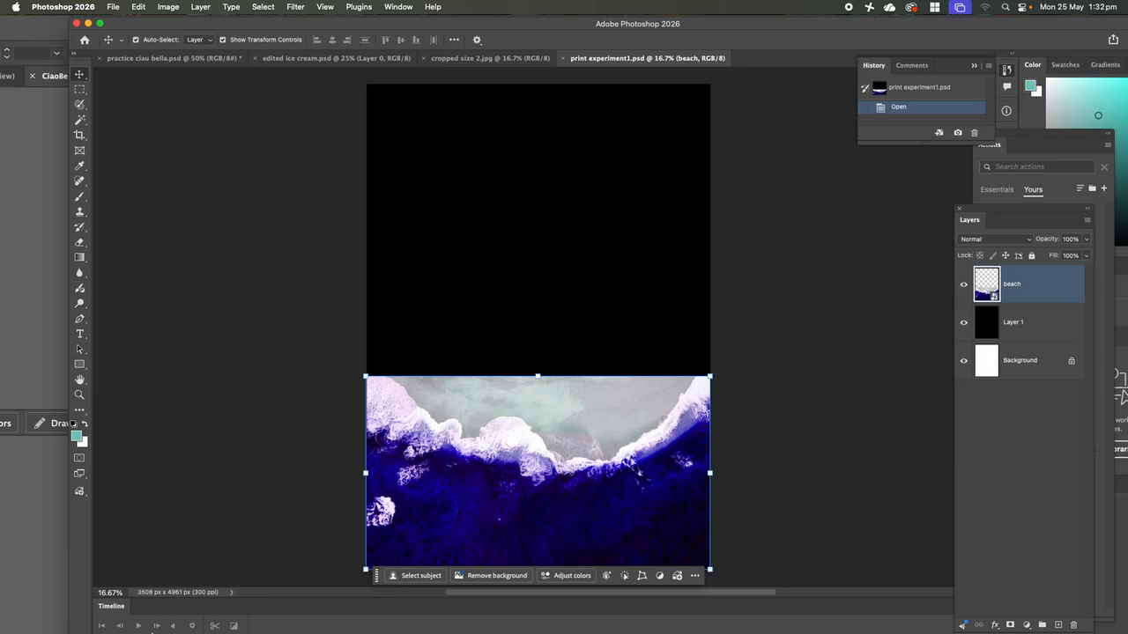
- Open the moosa-haleem beach JPEG from the Raw images folder of ICE CREAM project in Photoshop
mouse_move(151, 627)
click(107, 617)
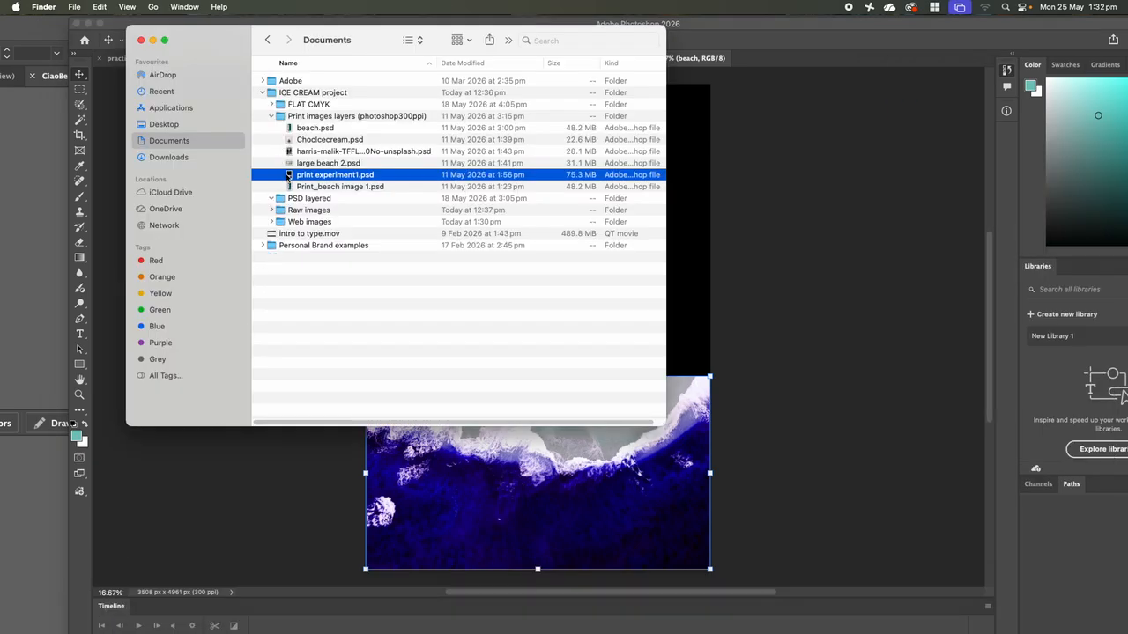
click(271, 116)
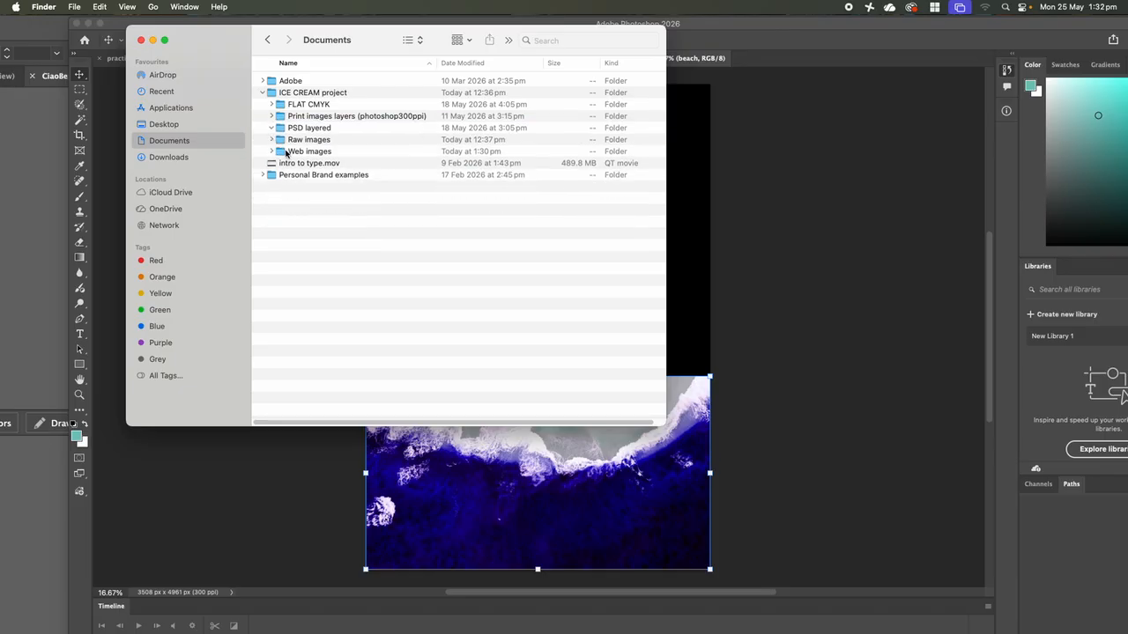
click(282, 141)
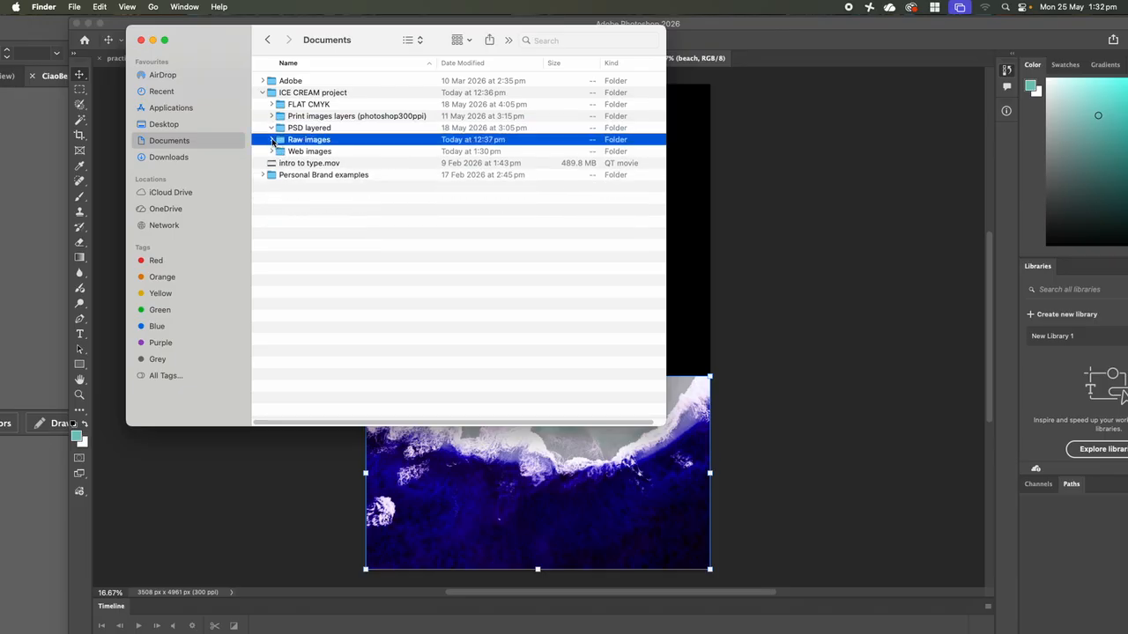
click(273, 140)
click(297, 201)
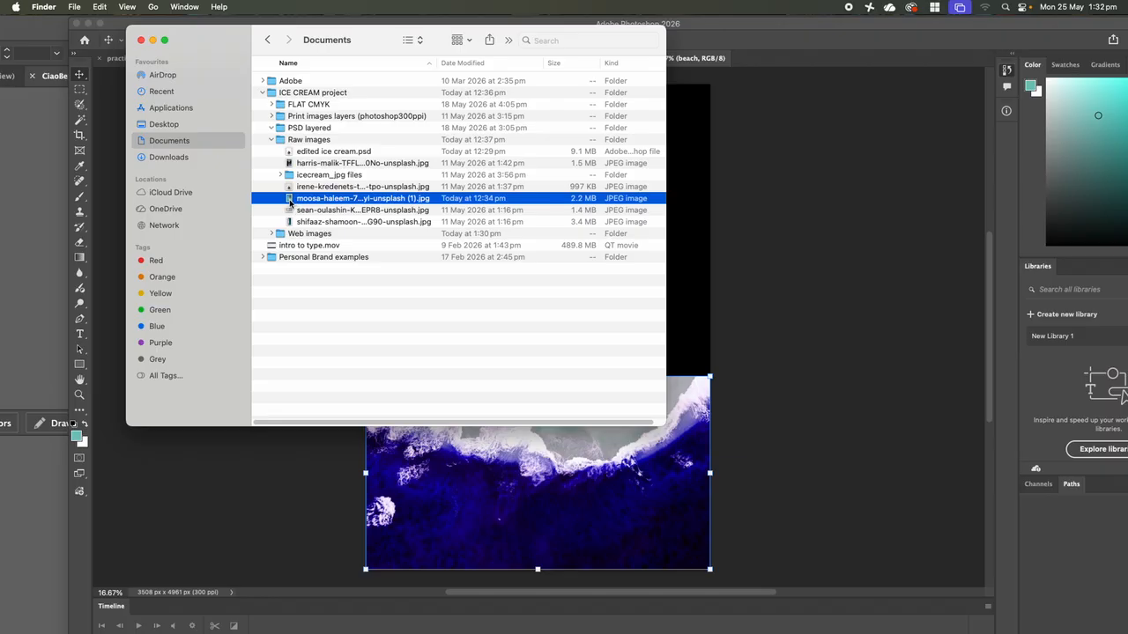
right_click(290, 202)
mouse_move(306, 223)
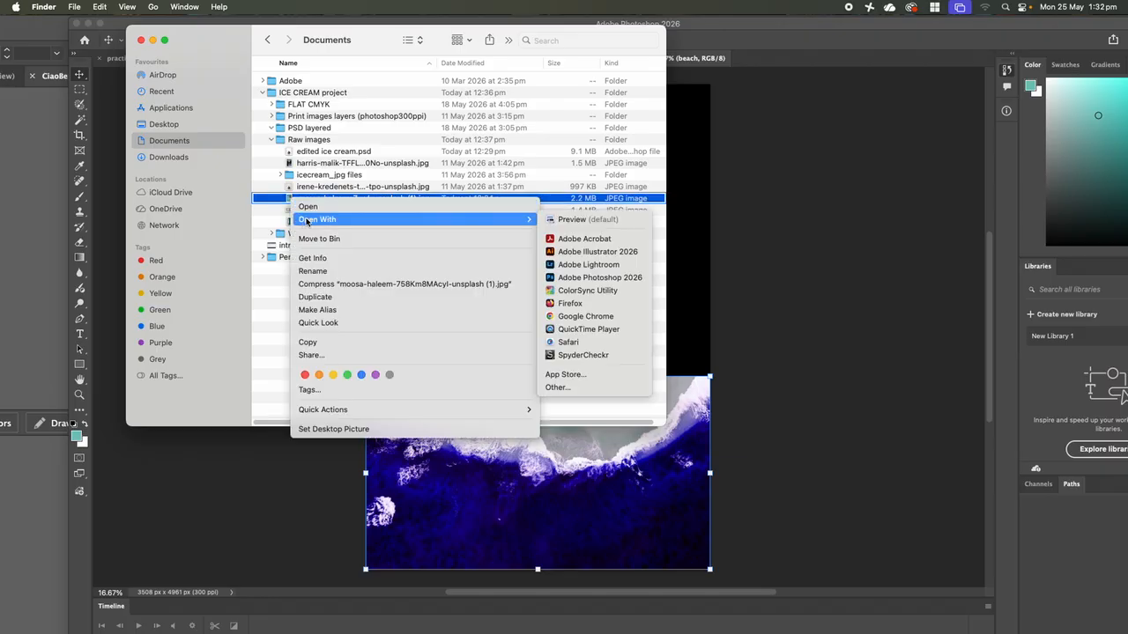
click(558, 278)
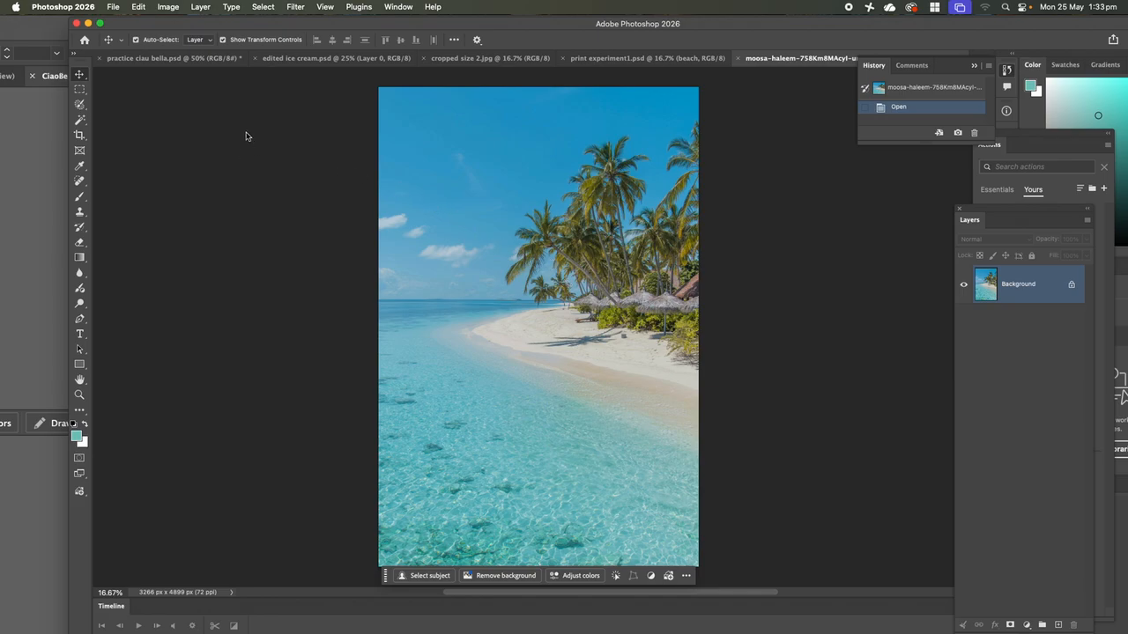
- Examine the beach photo's dimensions in Image Size, switching Resample off and back on and showing the size in pixels
click(167, 7)
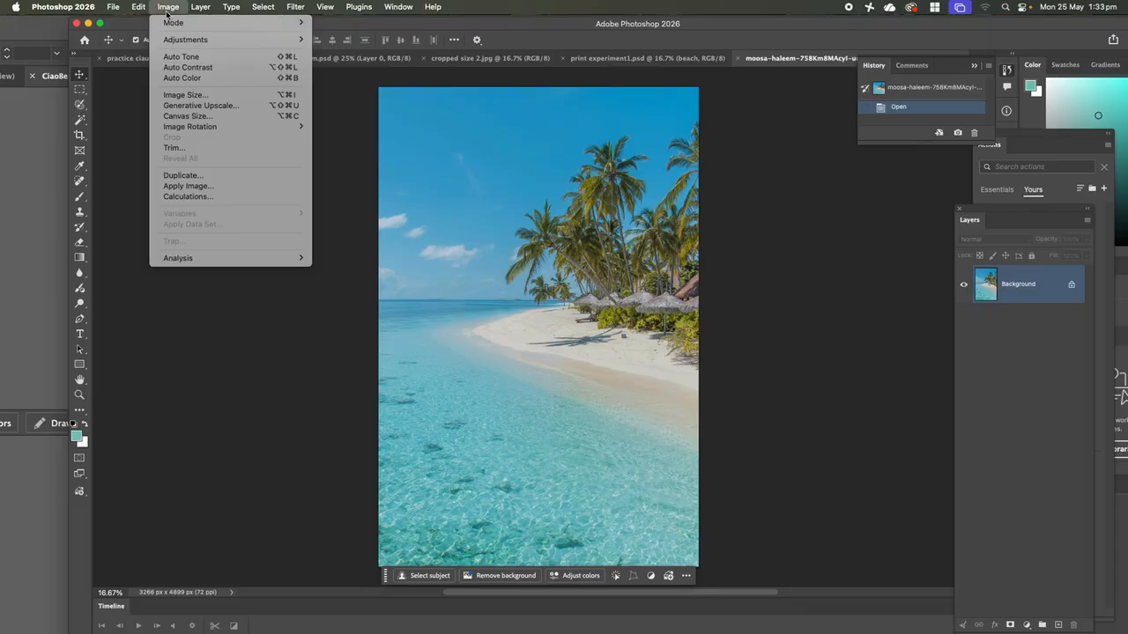
click(173, 97)
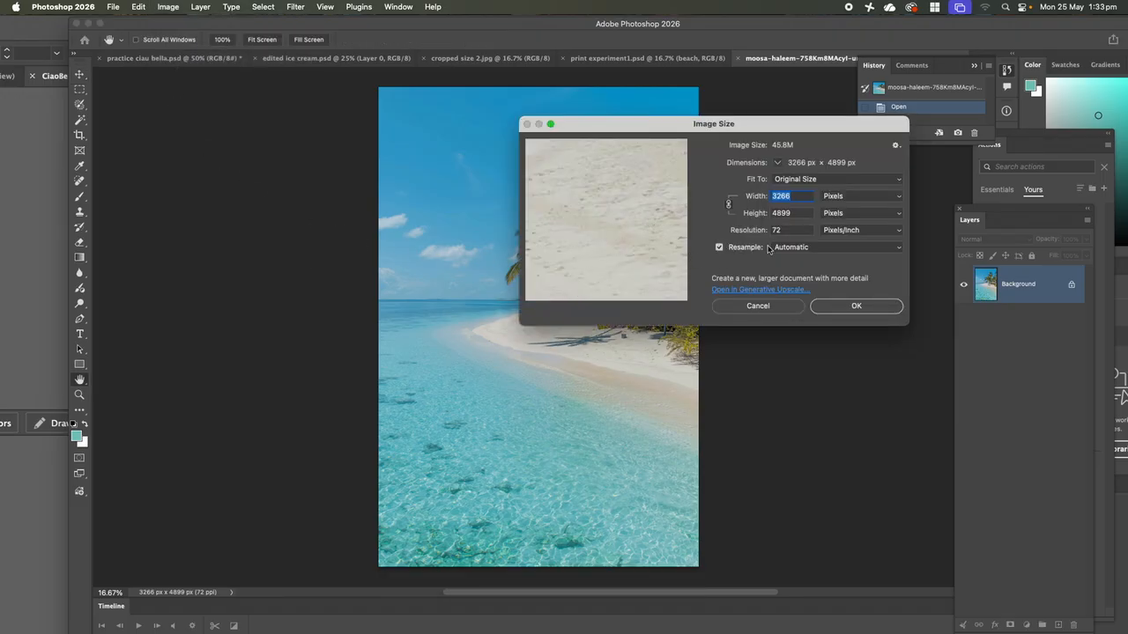
click(720, 248)
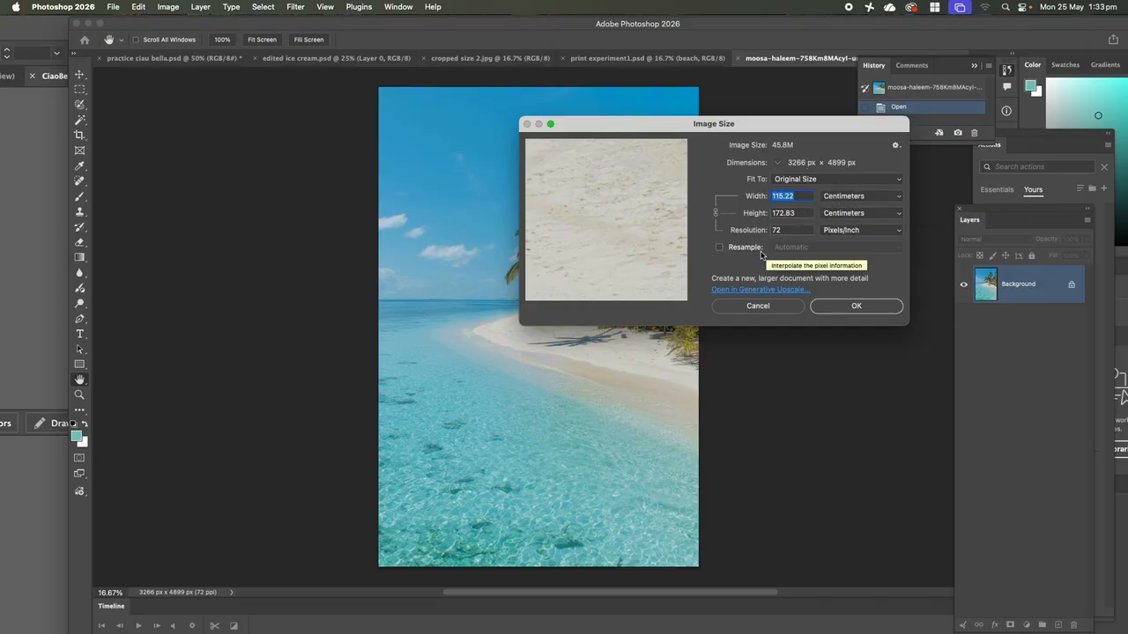
click(719, 247)
click(835, 196)
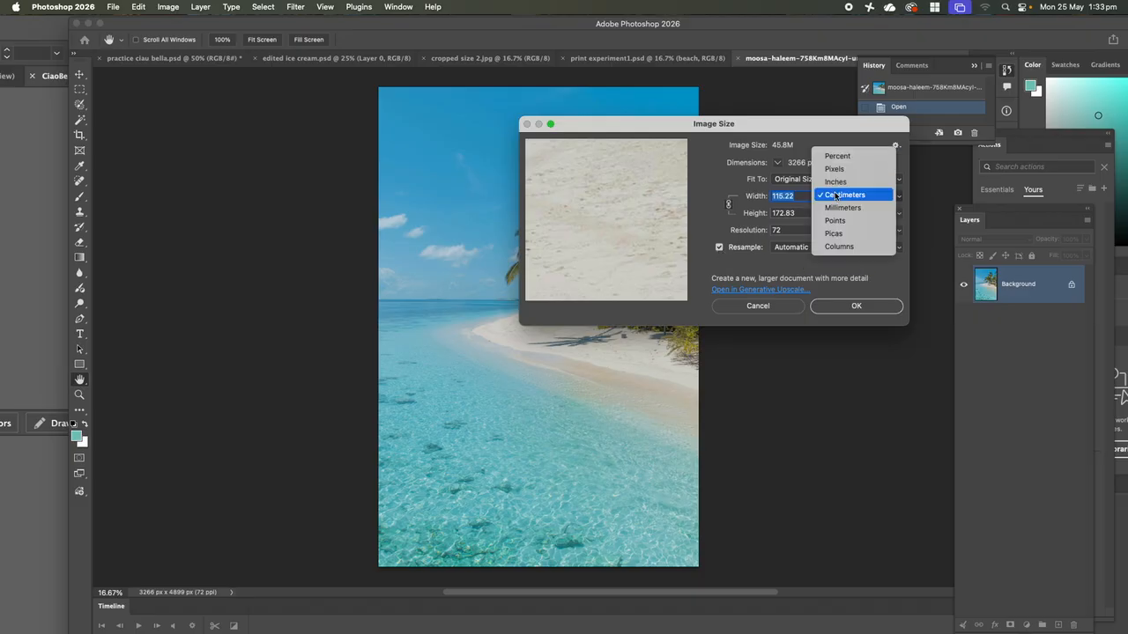
click(834, 168)
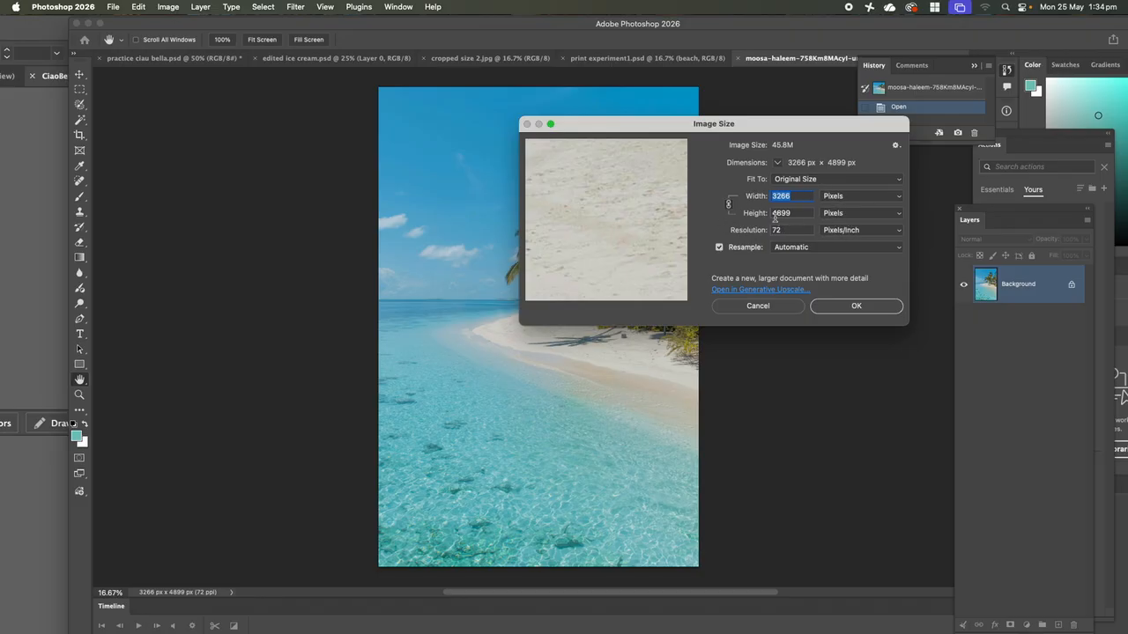
- Look up the homepage banner size in the Specifications table of the Word brief, then return to Photoshop and cancel Image Size
mouse_move(478, 624)
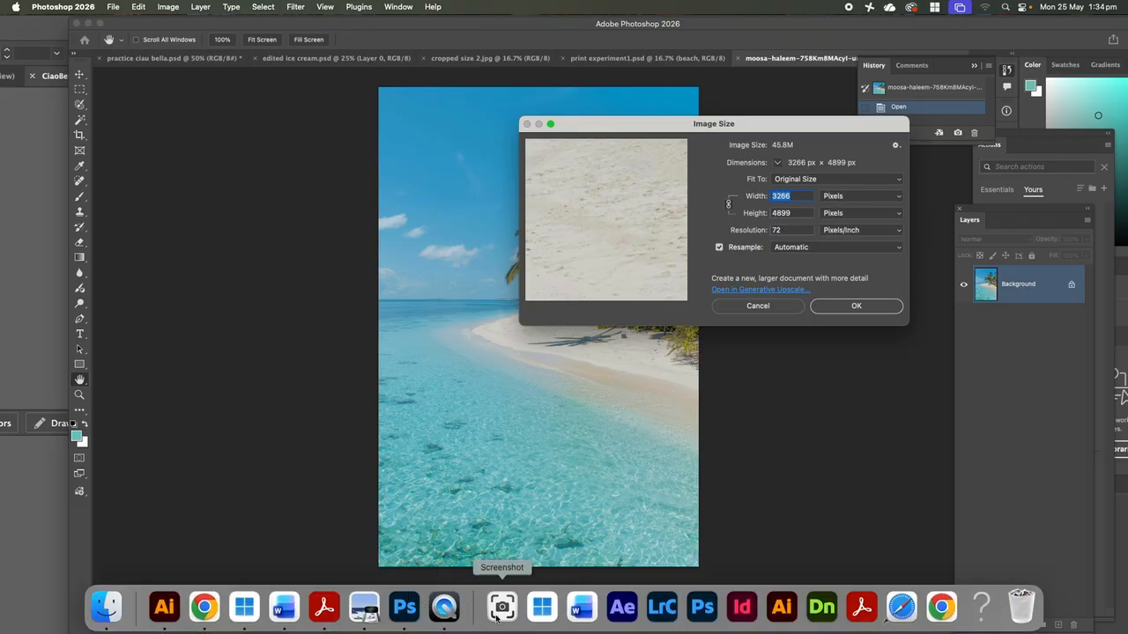
click(584, 612)
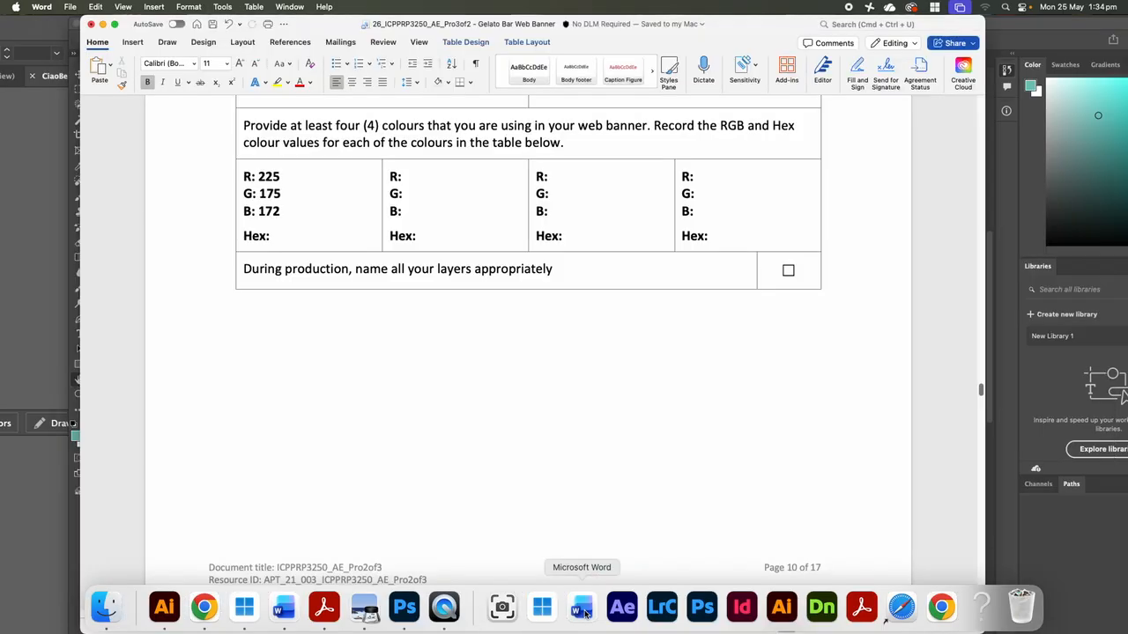
scroll(568, 380, up, 10)
scroll(578, 351, up, 15)
scroll(599, 317, up, 15)
scroll(604, 312, up, 5)
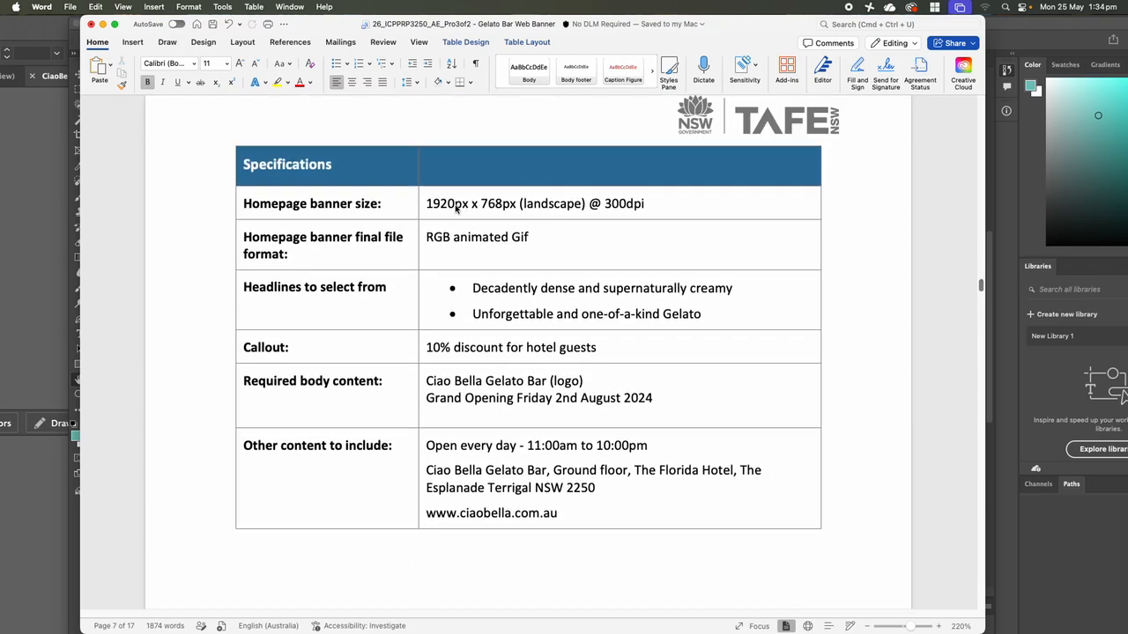
drag(454, 203, 426, 203)
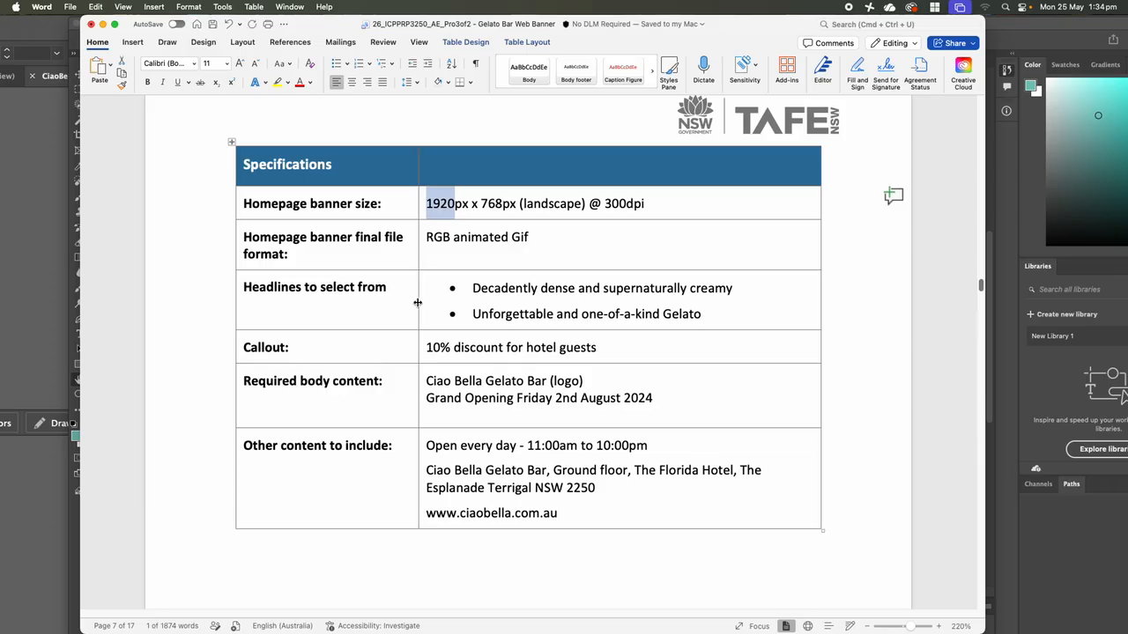
drag(732, 39, 706, 270)
click(610, 189)
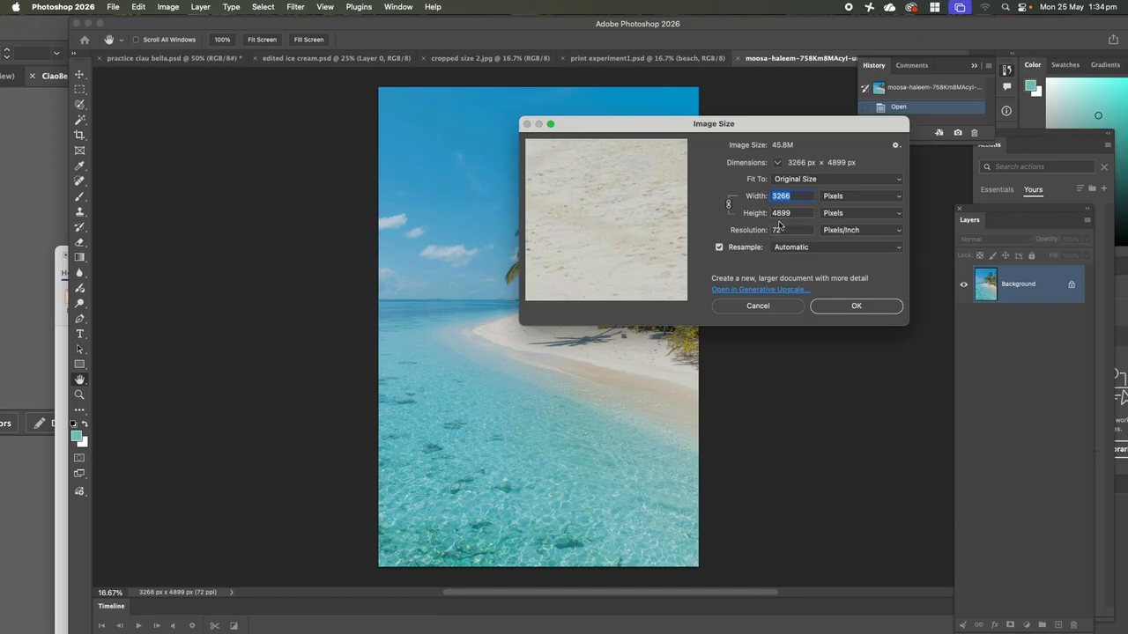
click(781, 306)
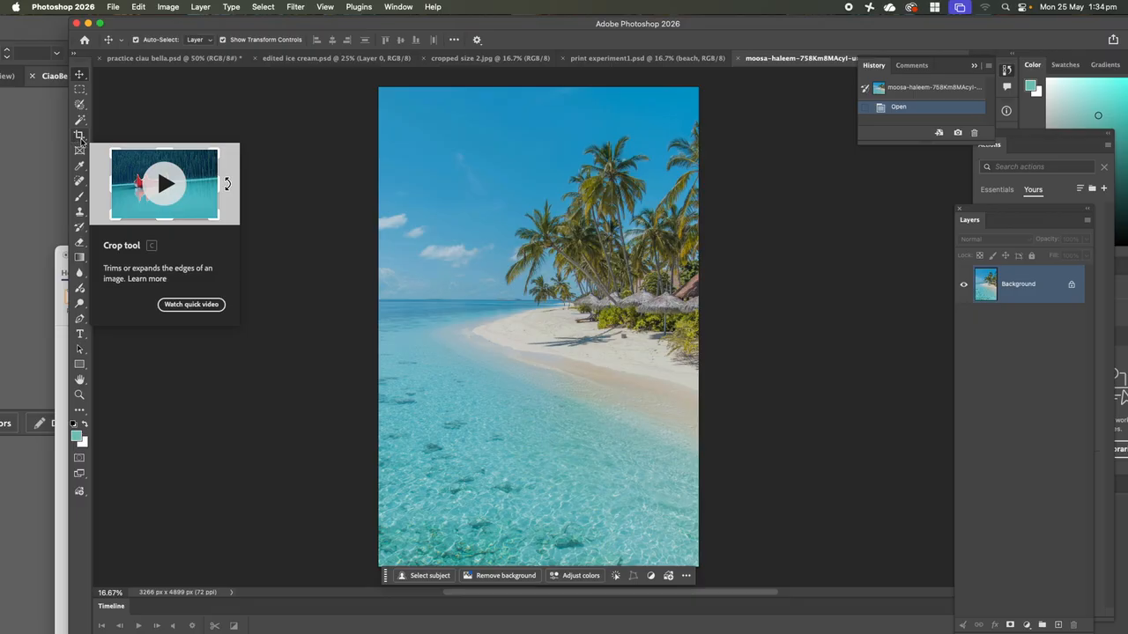
- Set up a W x H x Resolution crop of the beach photo at 1920 px by 768 px and 72 px/in
click(80, 136)
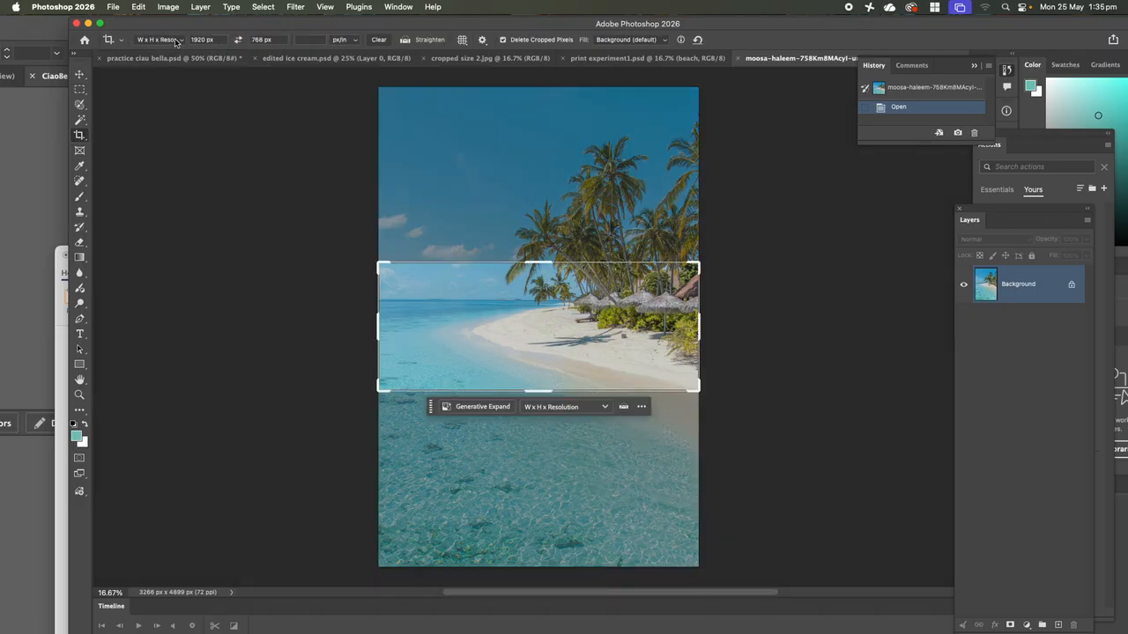
click(180, 43)
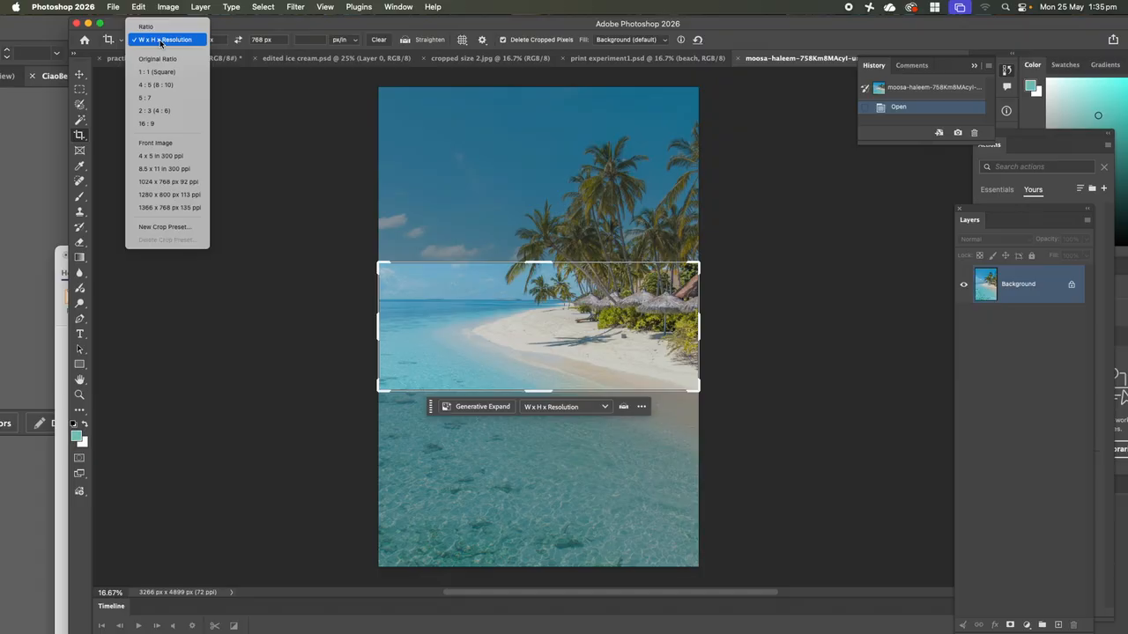
click(161, 41)
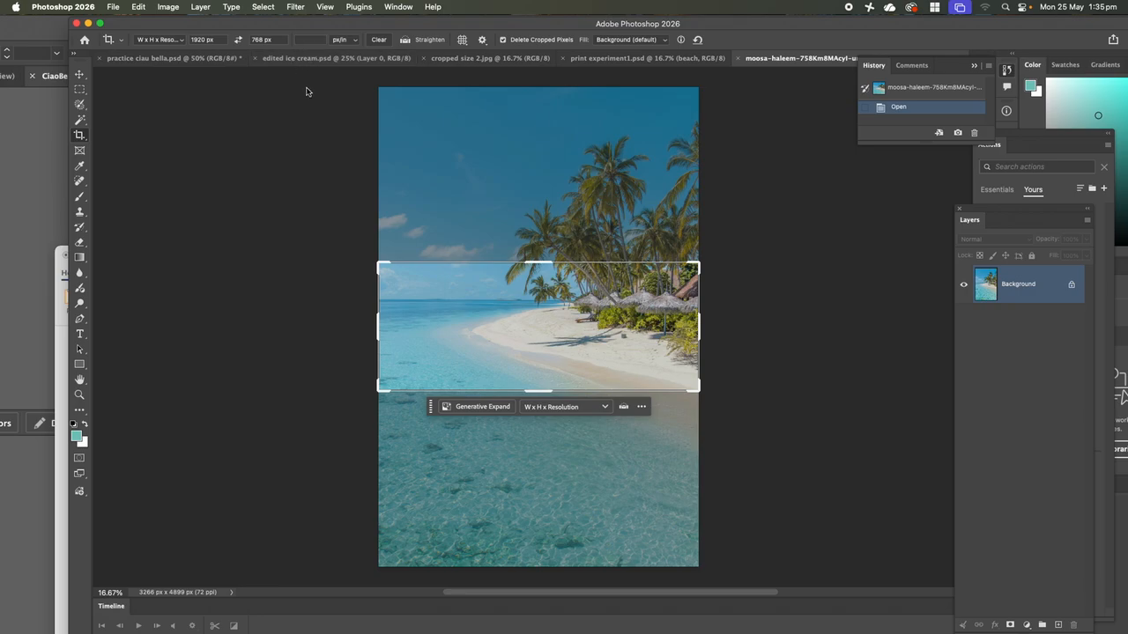
text(72)
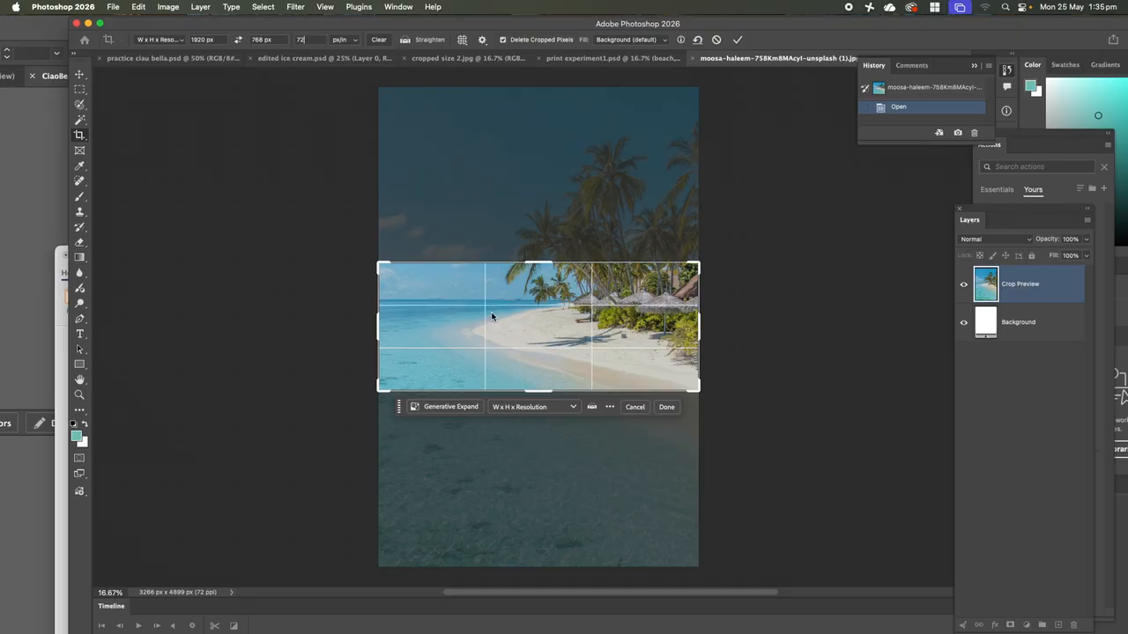
- Try framing the clouds, palm trees and beach within the 1920 x 768 px crop, keeping the W x H x Resolution preset
drag(484, 310, 488, 372)
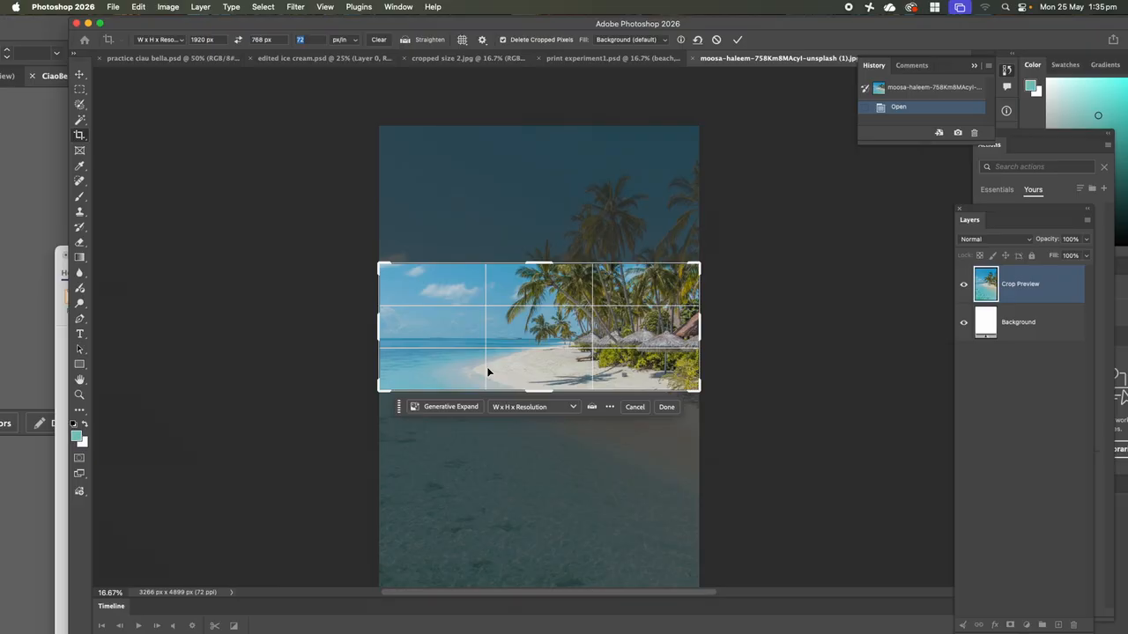
drag(483, 346, 486, 292)
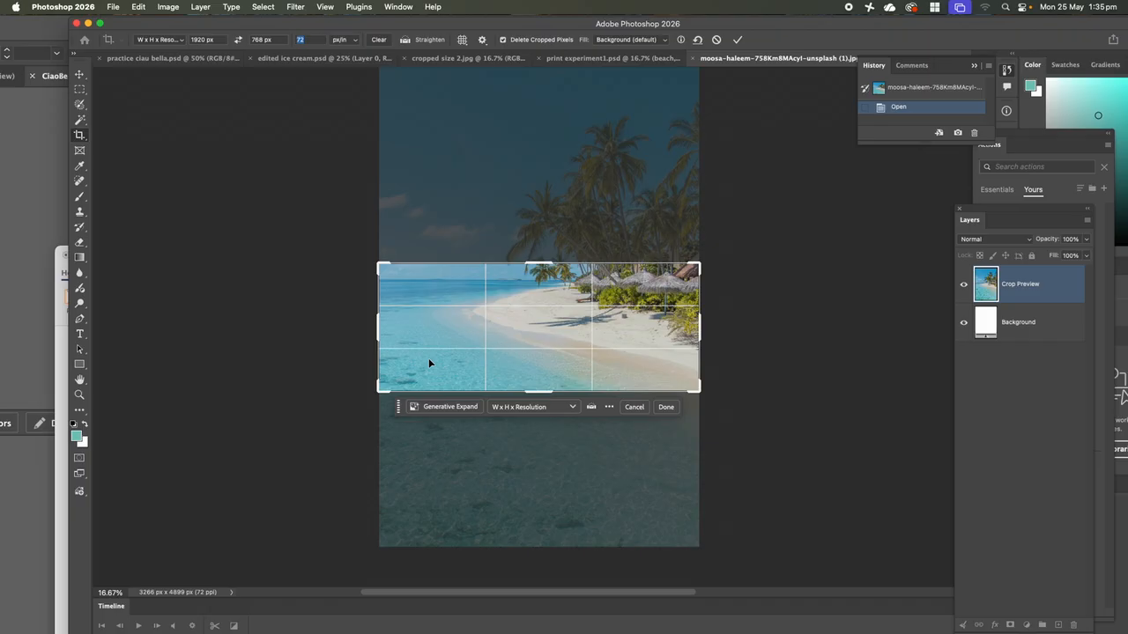
drag(454, 351, 453, 401)
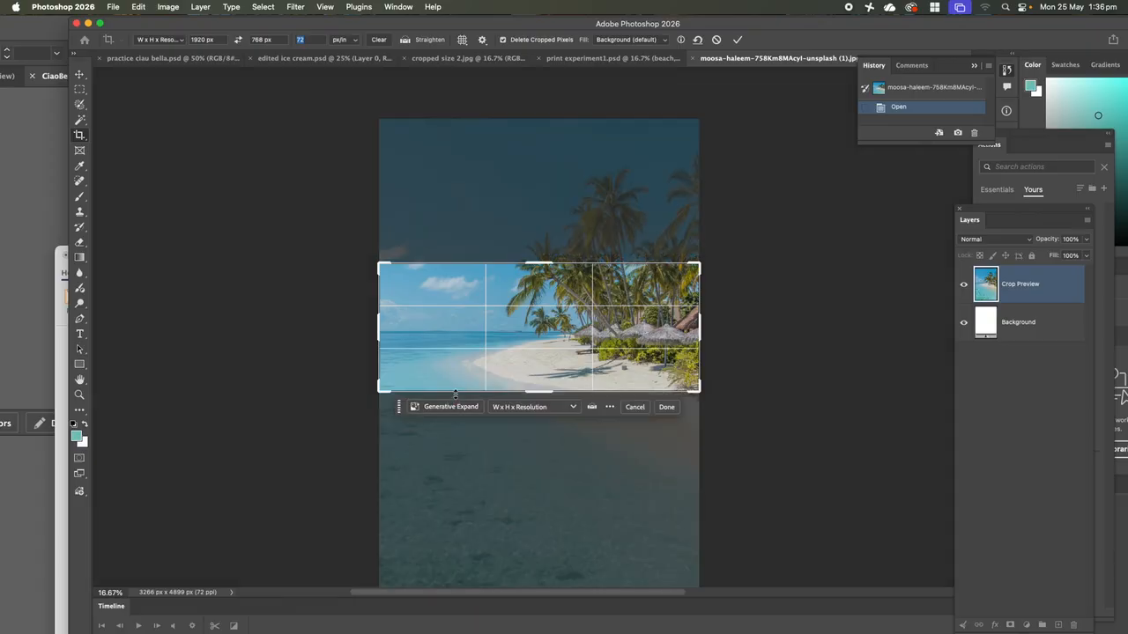
click(574, 408)
click(574, 408)
click(180, 41)
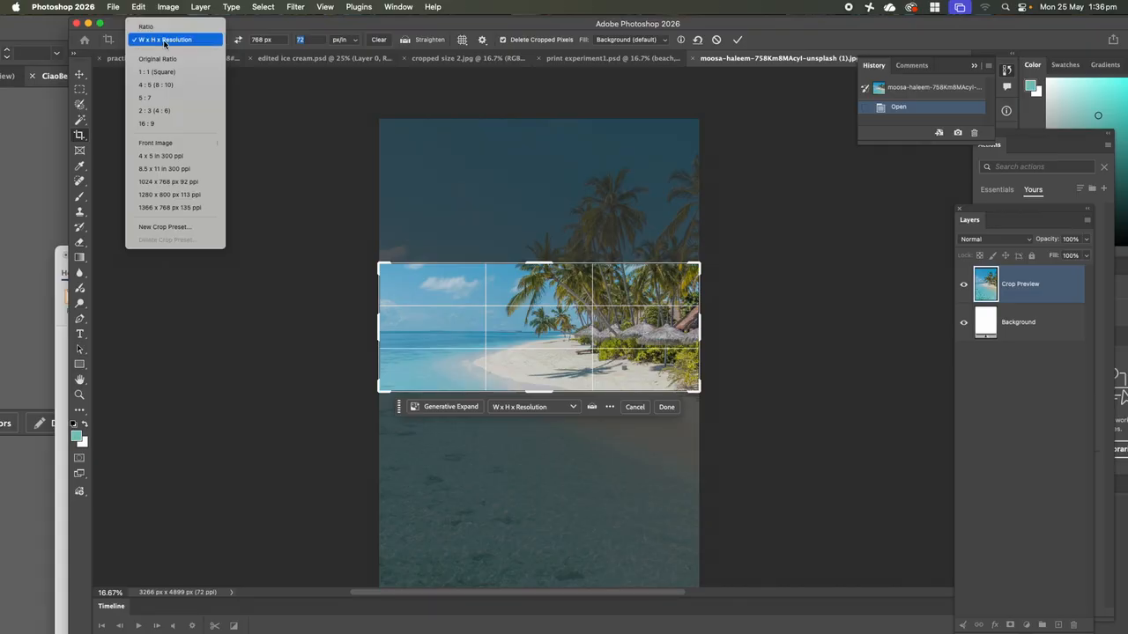
click(164, 41)
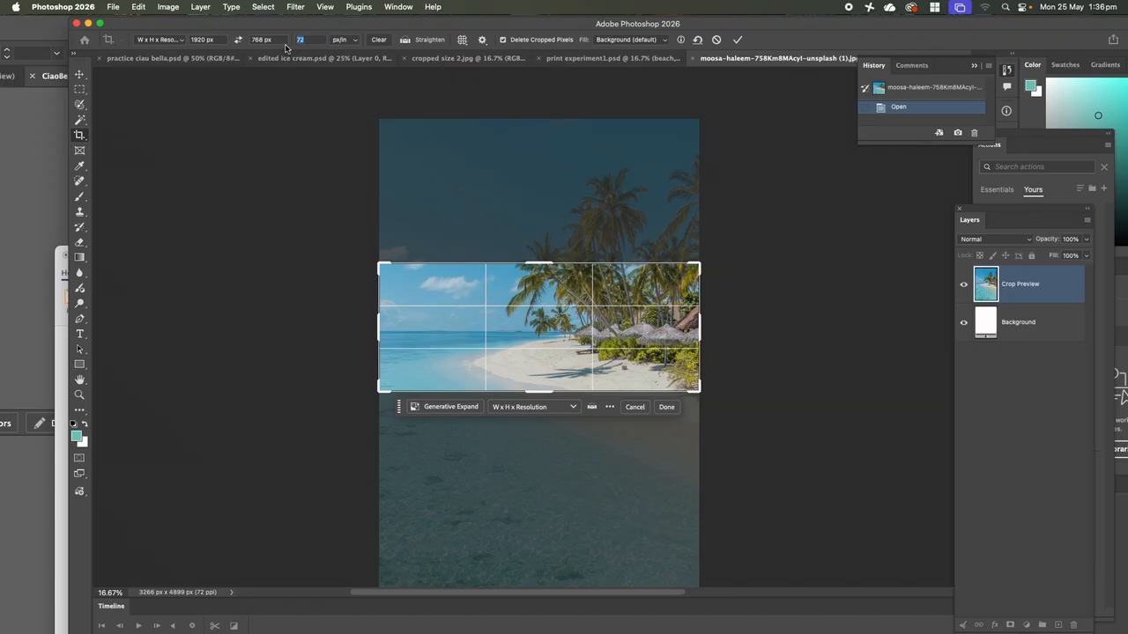
- Try cropping the slightly rotated beach photo to its sky and palm tops, and undo that crop
drag(656, 451, 652, 436)
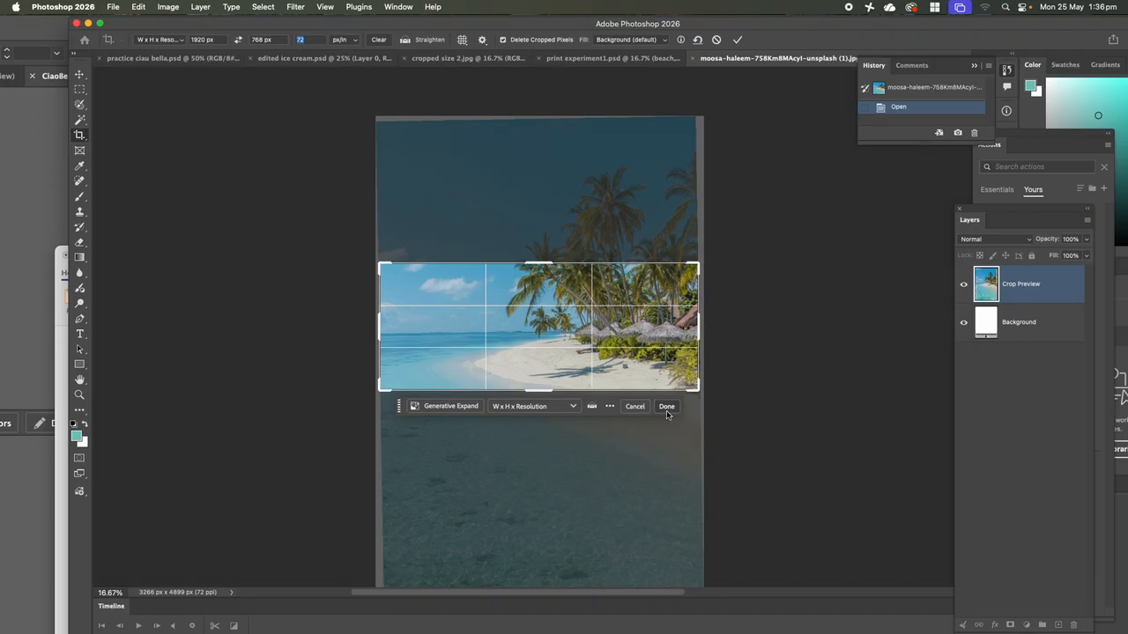
drag(620, 353, 623, 455)
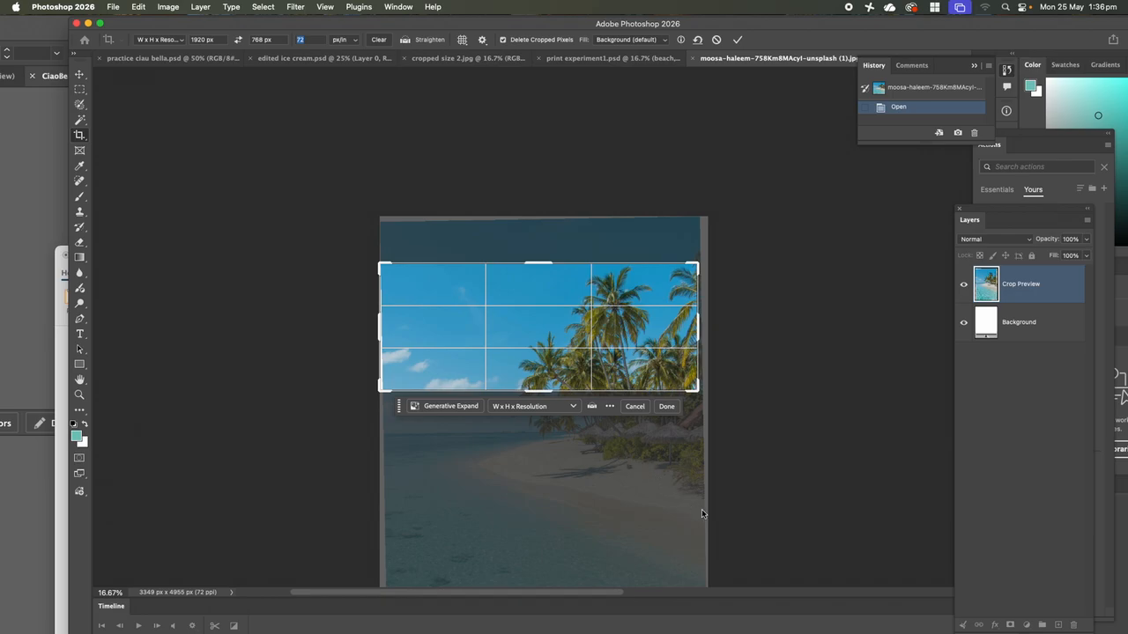
click(667, 407)
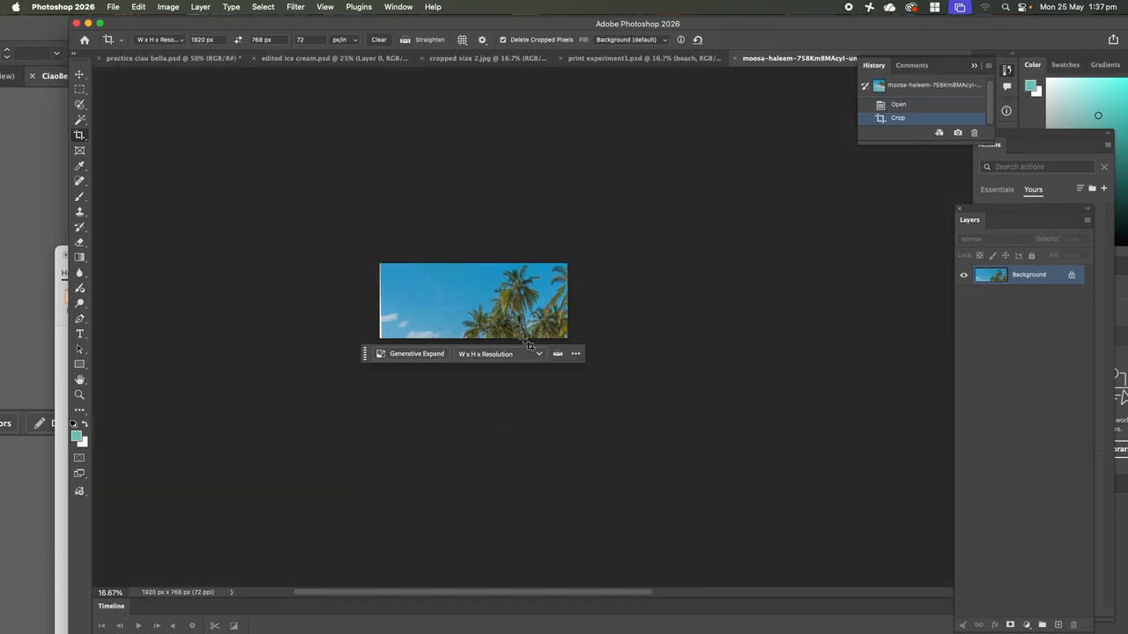
key(super+z)
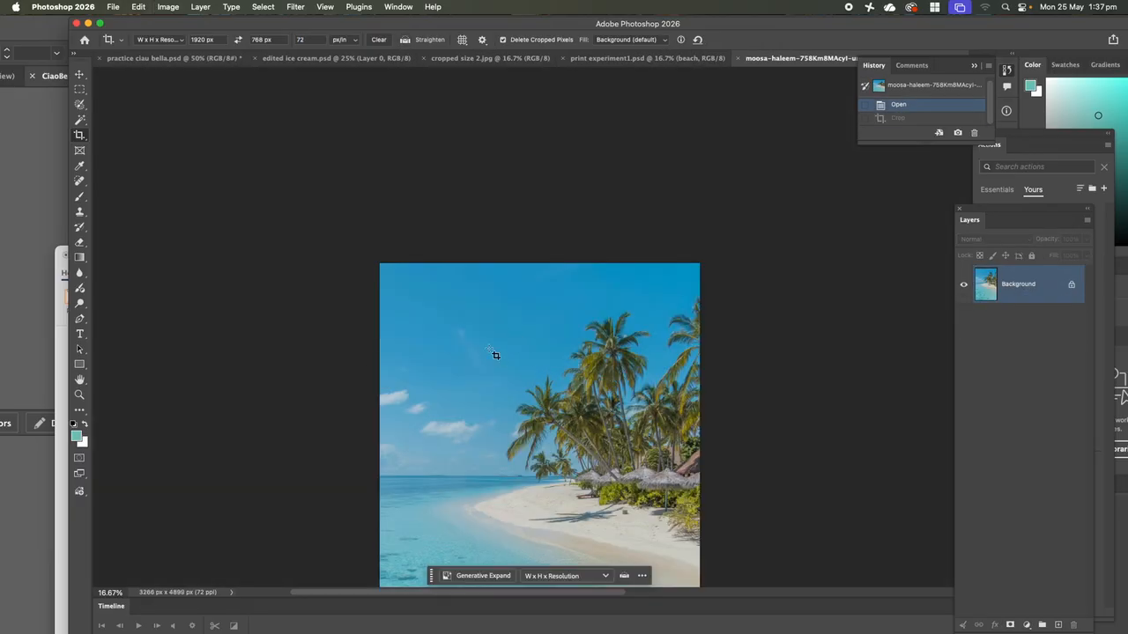
click(79, 137)
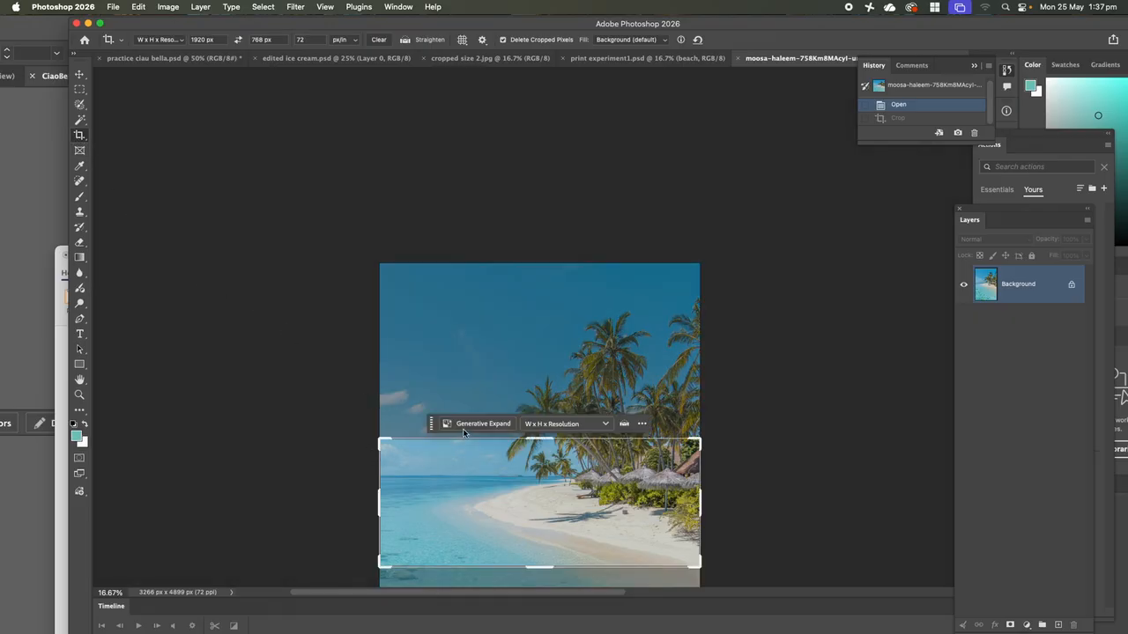
drag(465, 475, 469, 468)
key(super+space)
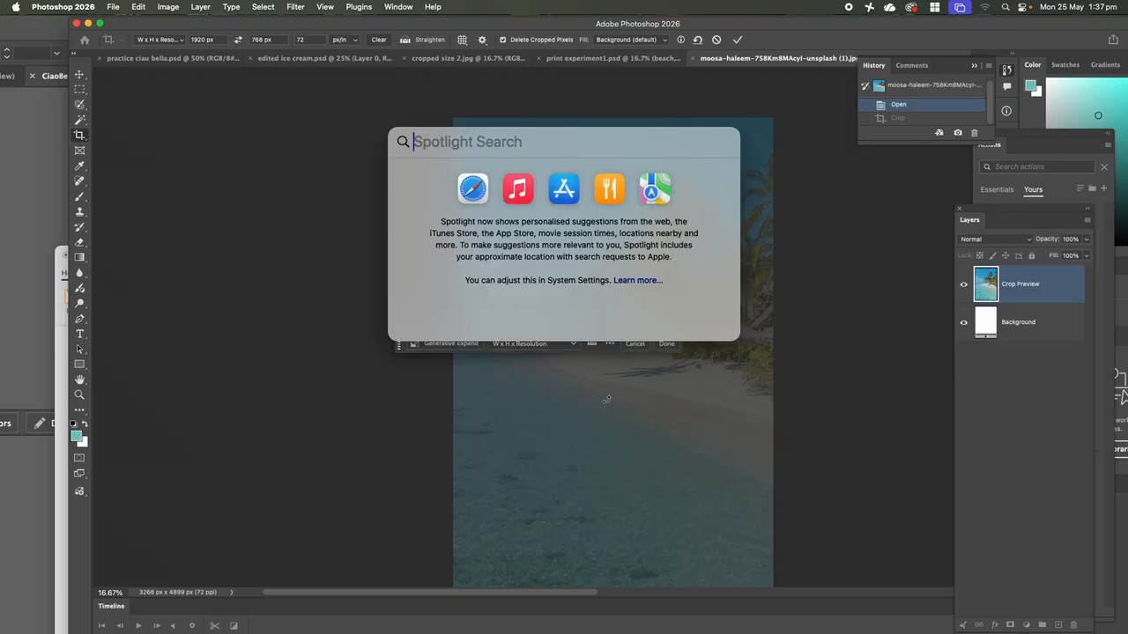
click(359, 199)
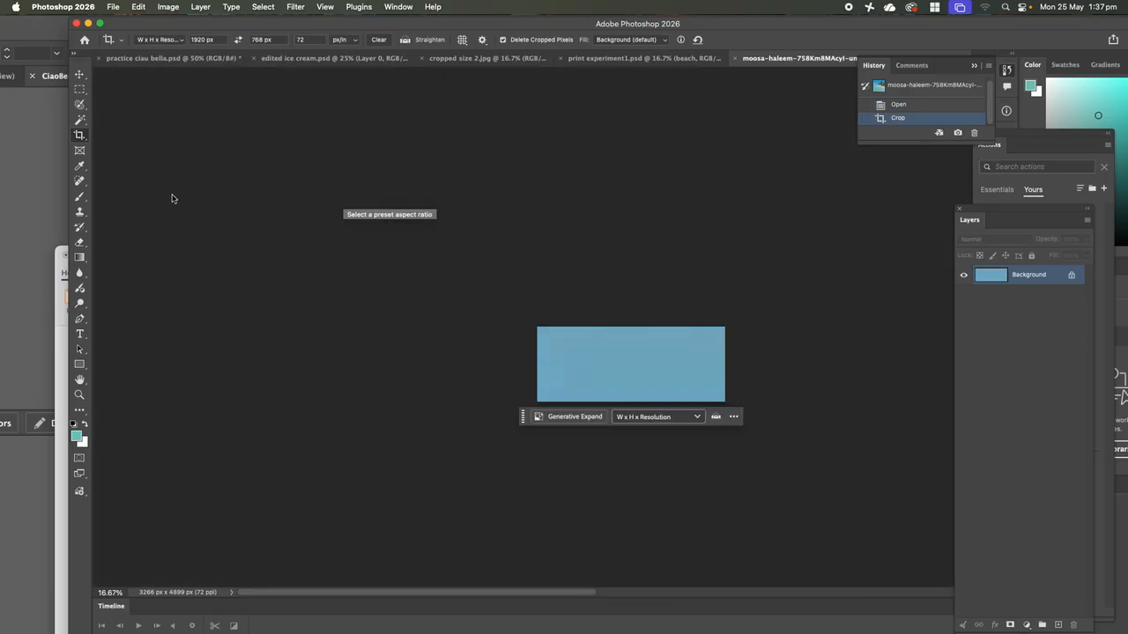
key(super+z)
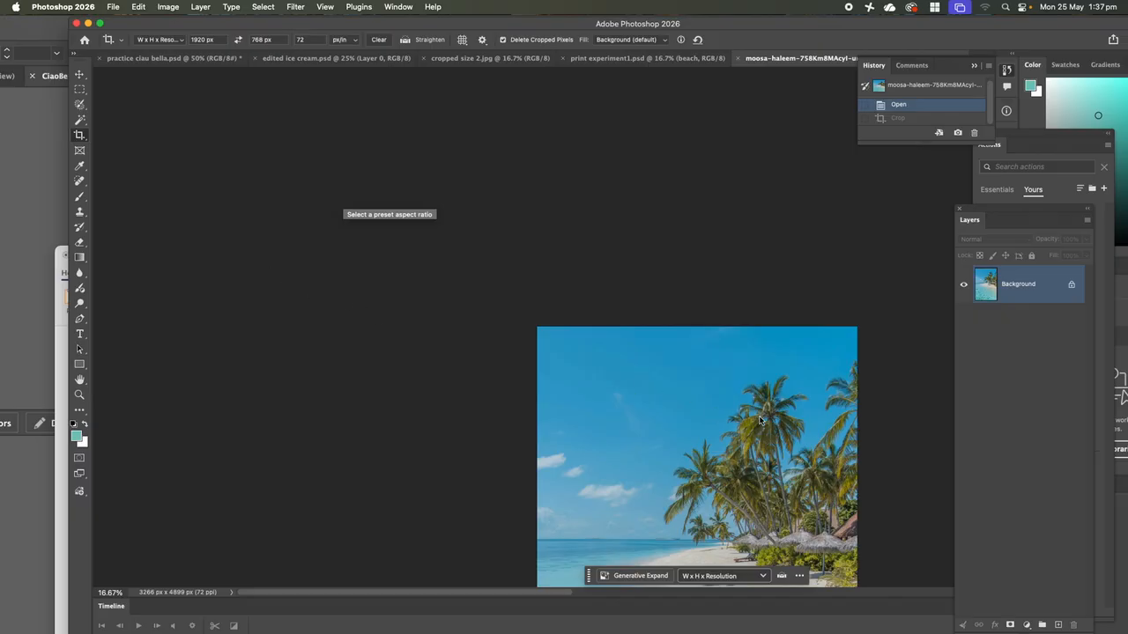
- Crop the beach photo to 1920 x 768 px, framing the clouds, palm trees, umbrellas and the sand's upper part
scroll(739, 385, down, 2)
scroll(739, 385, down, 5)
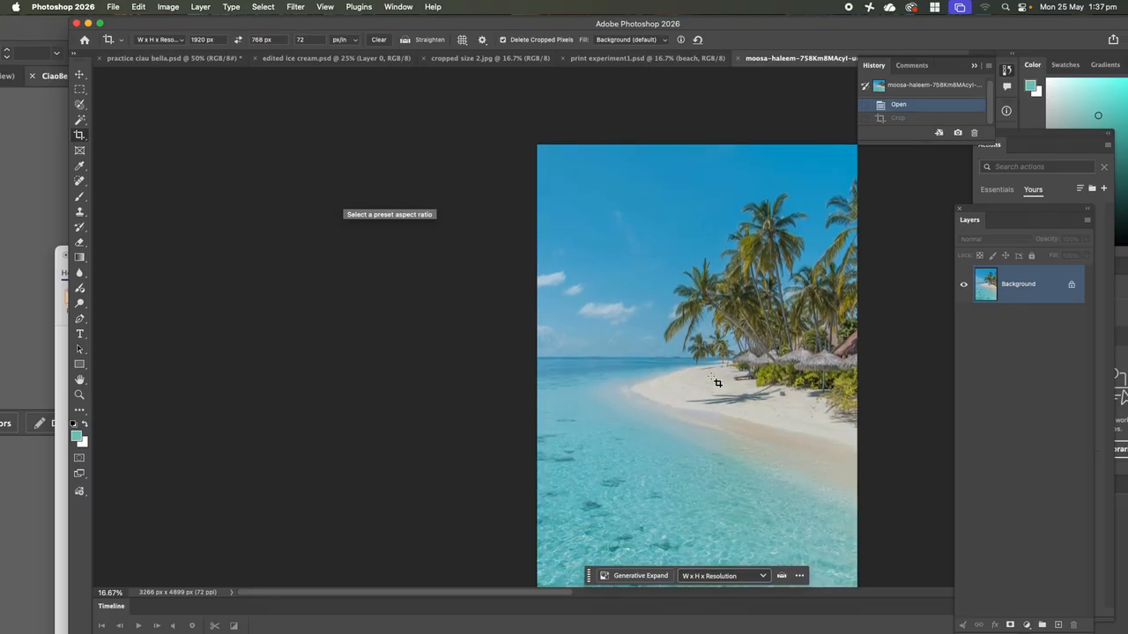
click(79, 137)
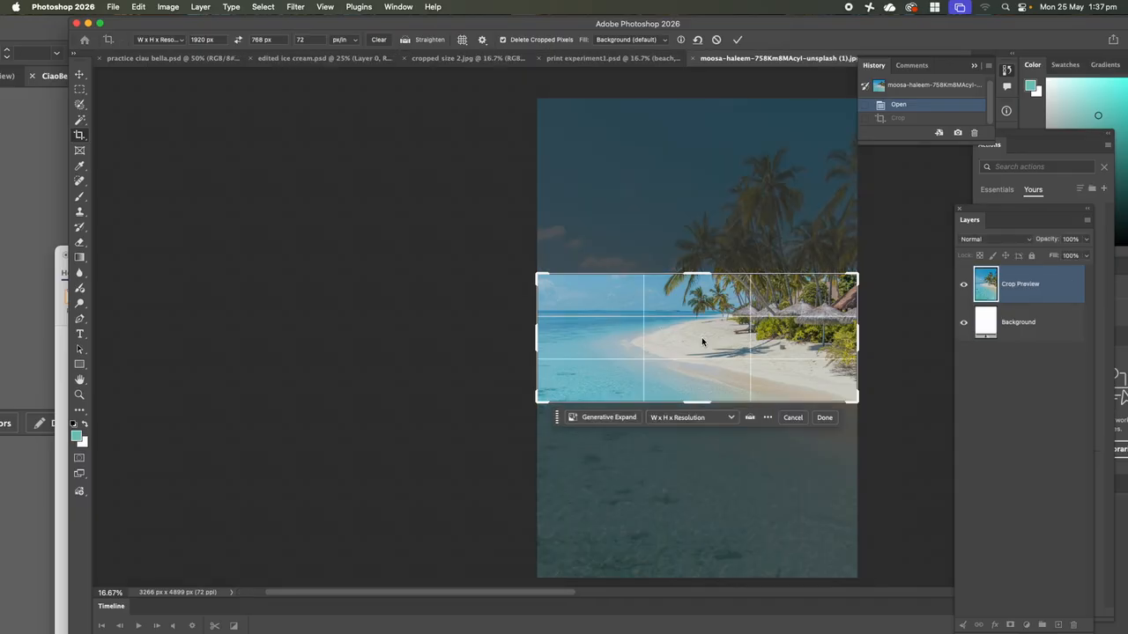
drag(677, 321, 677, 353)
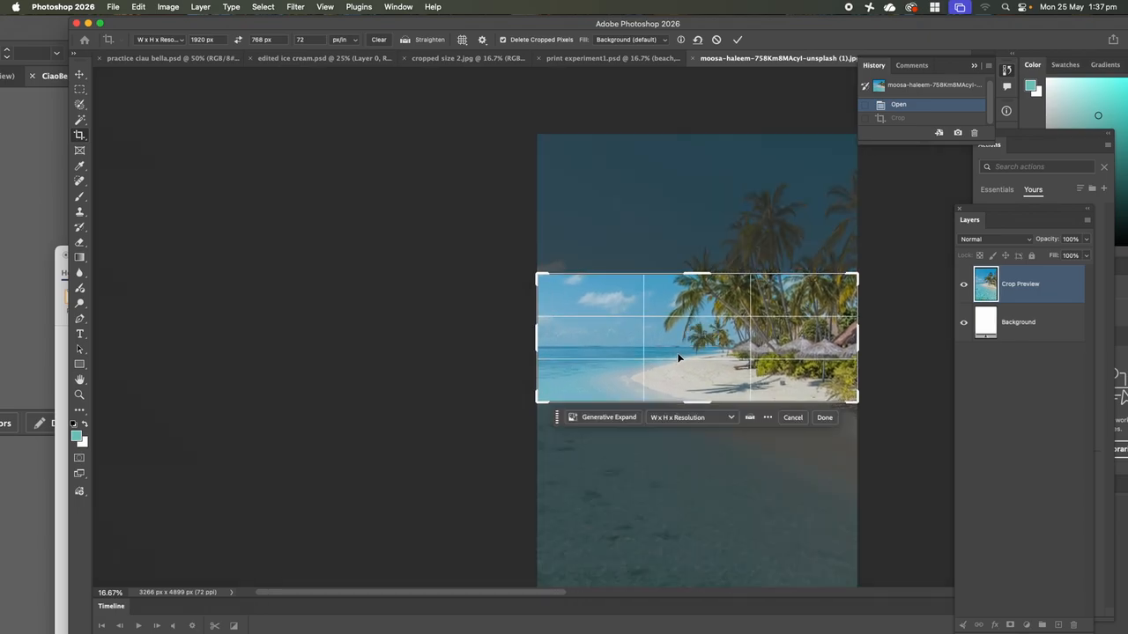
click(736, 42)
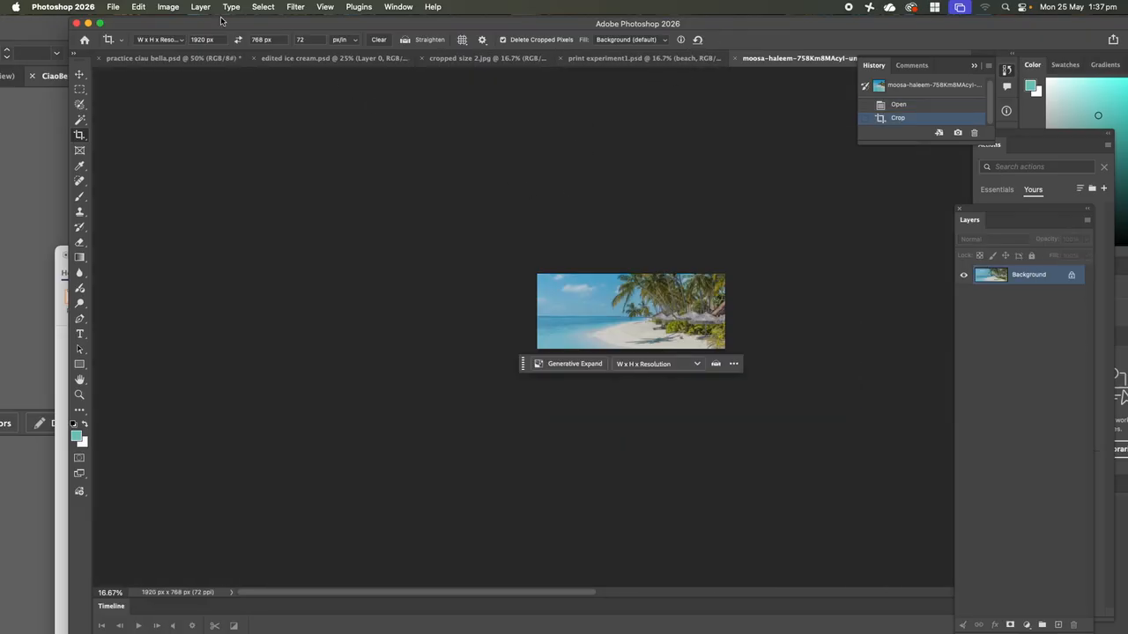
- Save the cropped beach photo as a JPEG in the Web images folder, replacing the existing file, with quality 11 and Progressive format
click(114, 8)
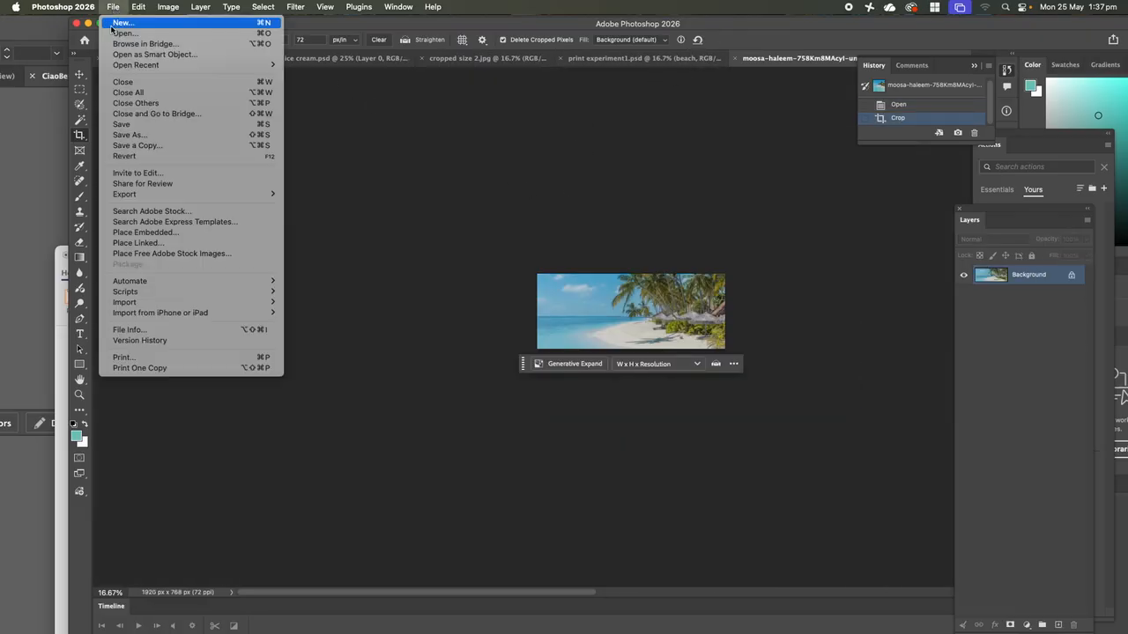
click(121, 135)
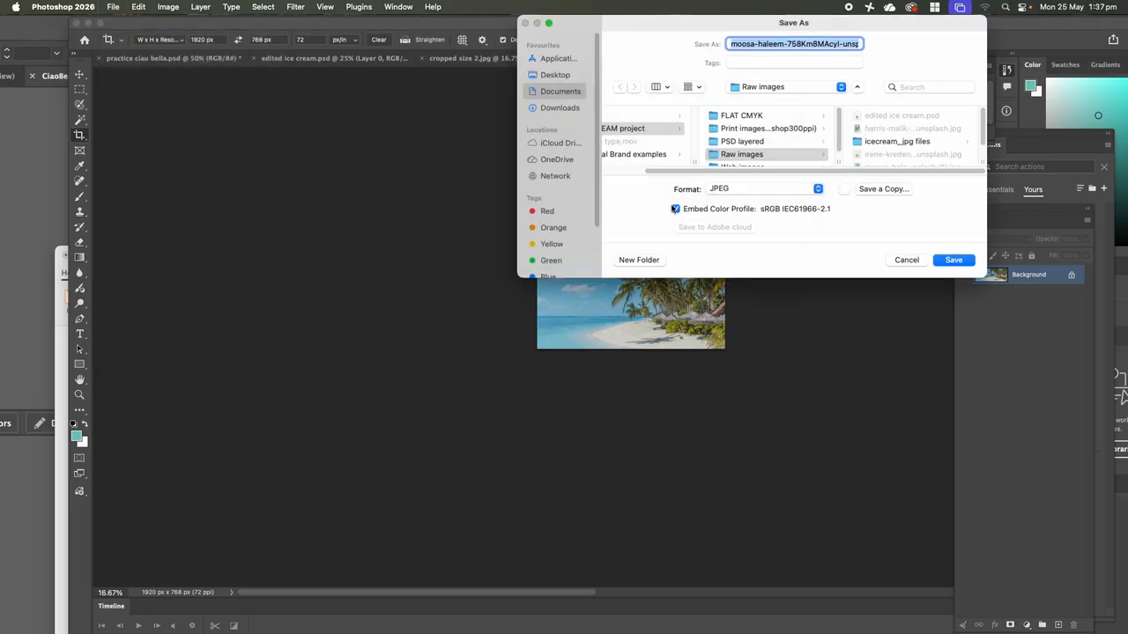
click(724, 192)
click(724, 190)
scroll(737, 139, down, 1)
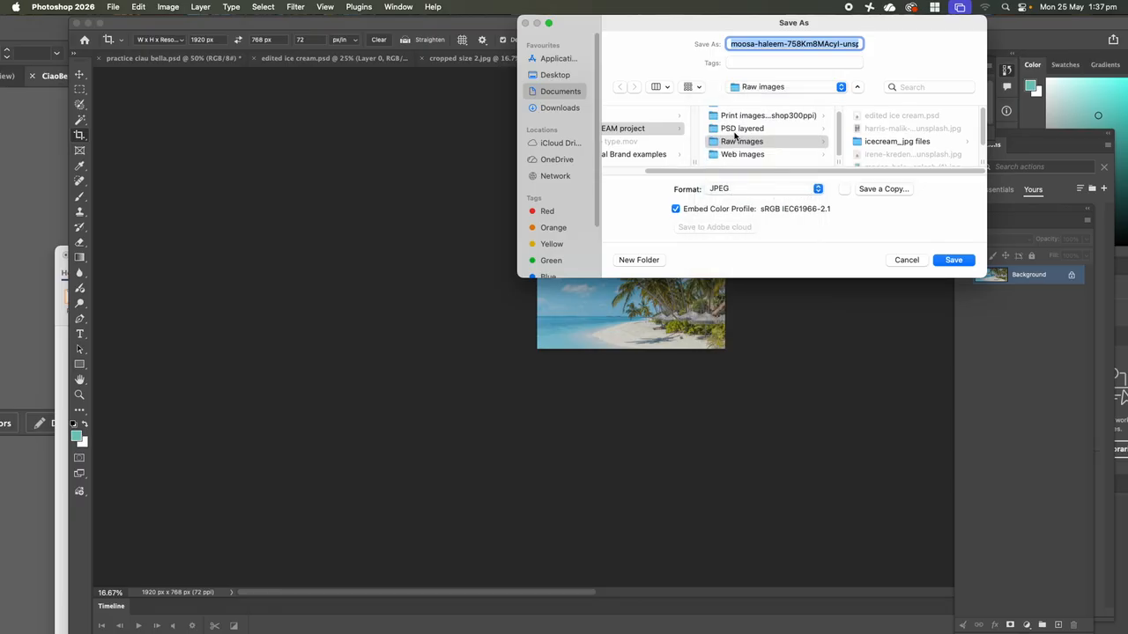
click(715, 155)
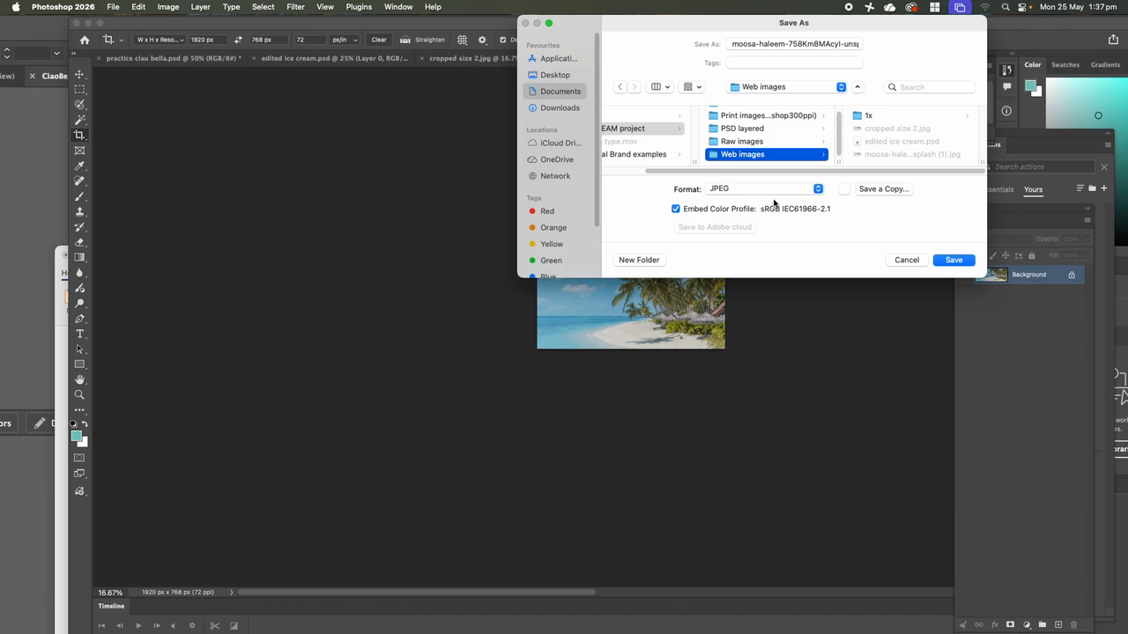
click(953, 261)
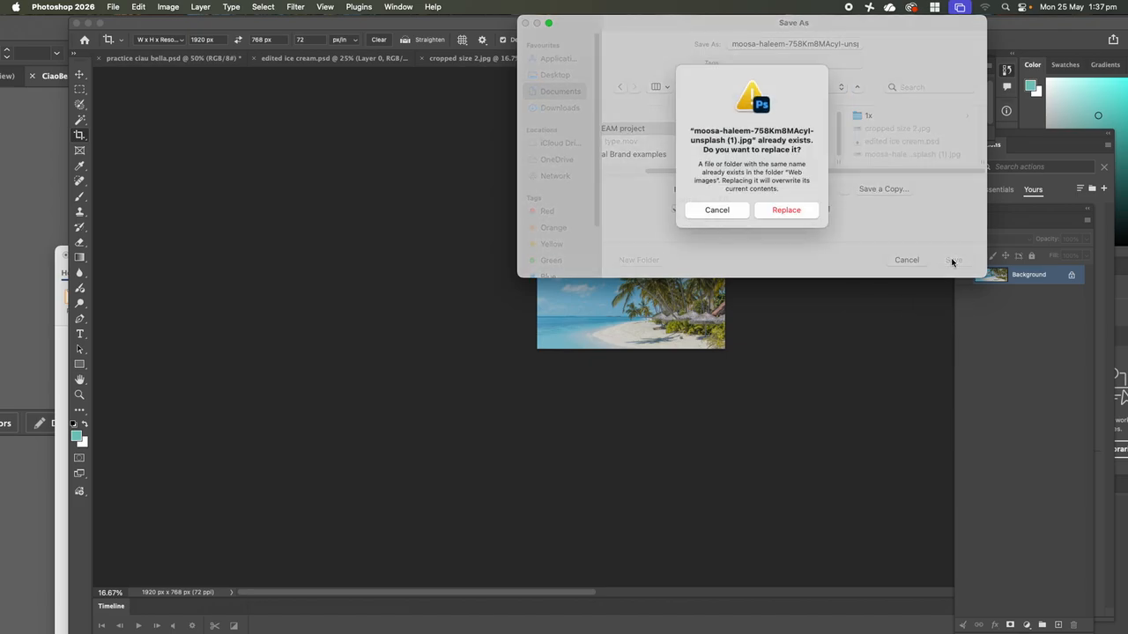
click(795, 211)
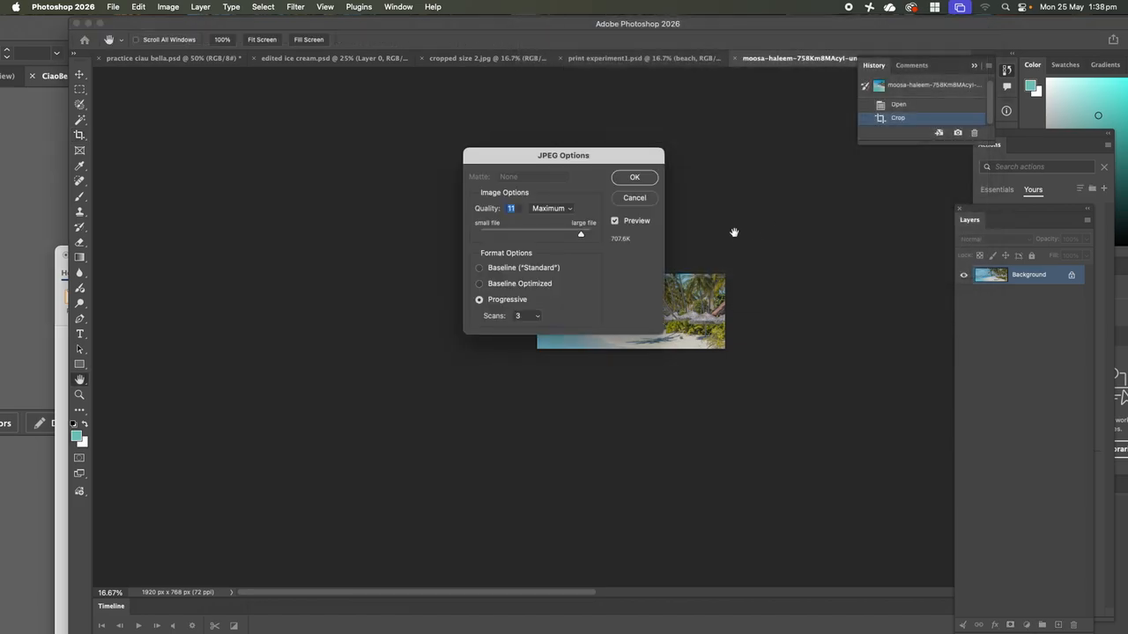
click(639, 181)
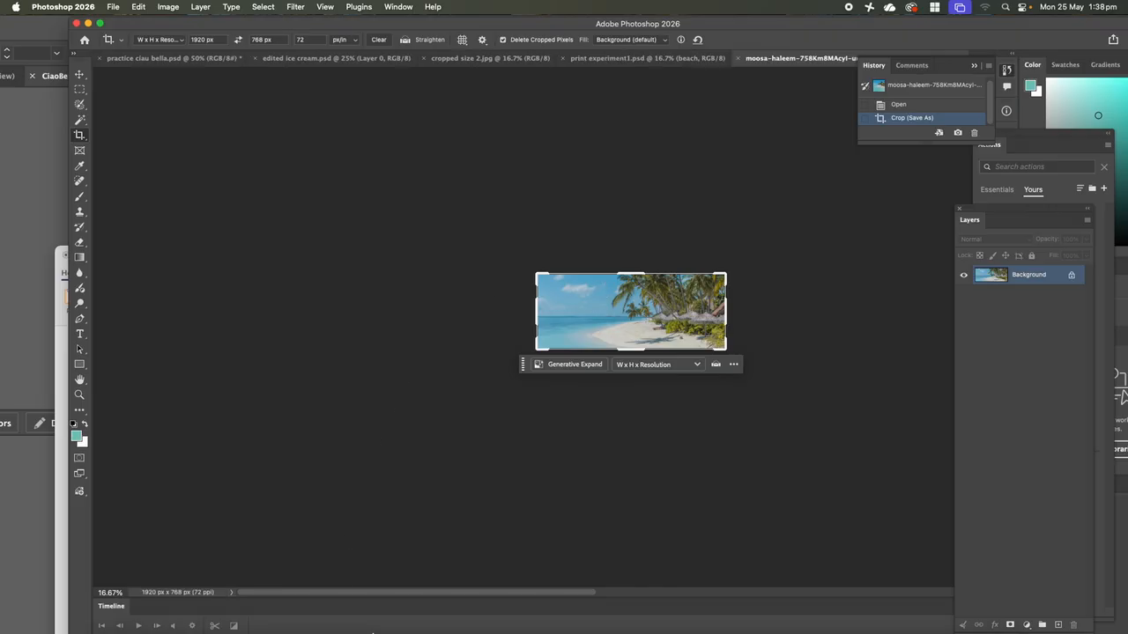
- Create a new document from the Web Most Common preset with its width set to 1920 px and height 768 px
mouse_move(353, 628)
click(113, 8)
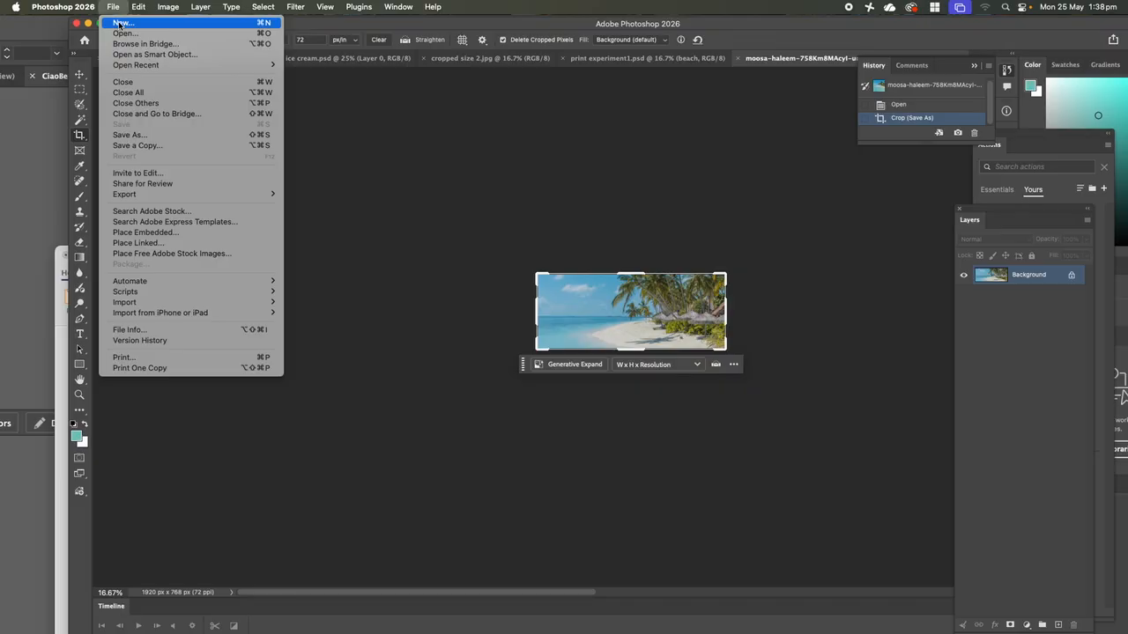
click(119, 24)
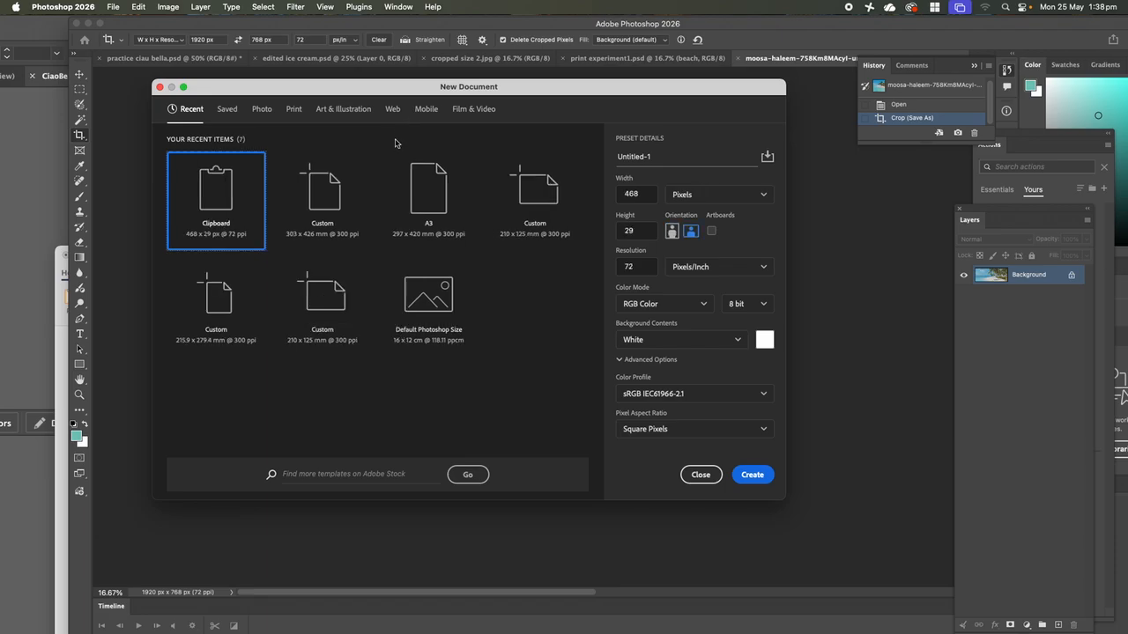
click(391, 113)
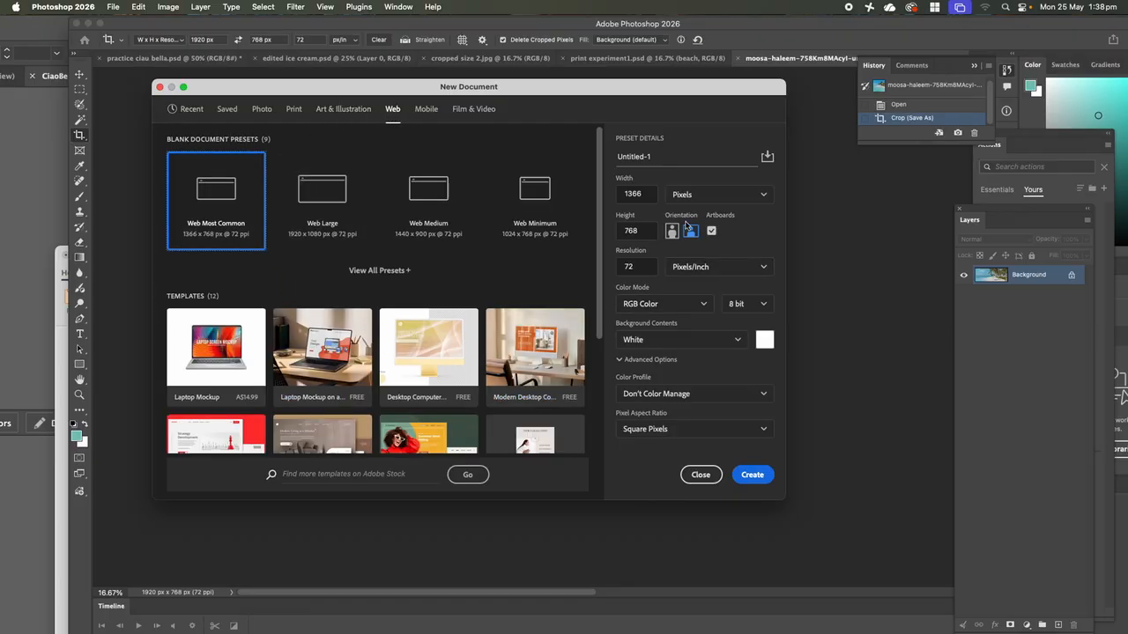
drag(642, 195, 620, 195)
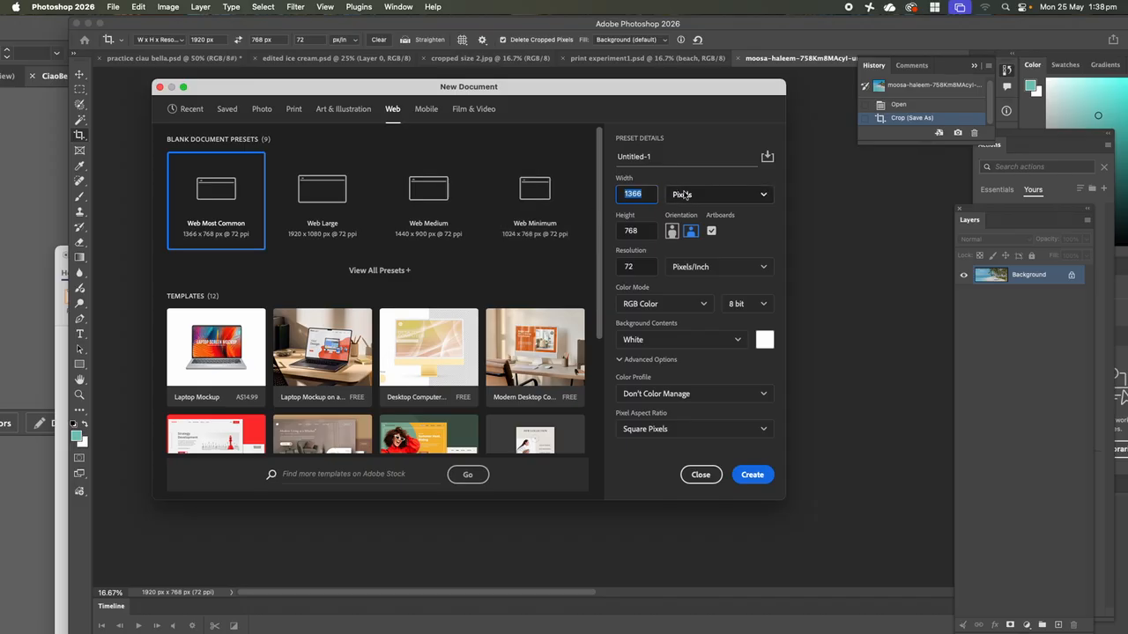
key(BackSpace)
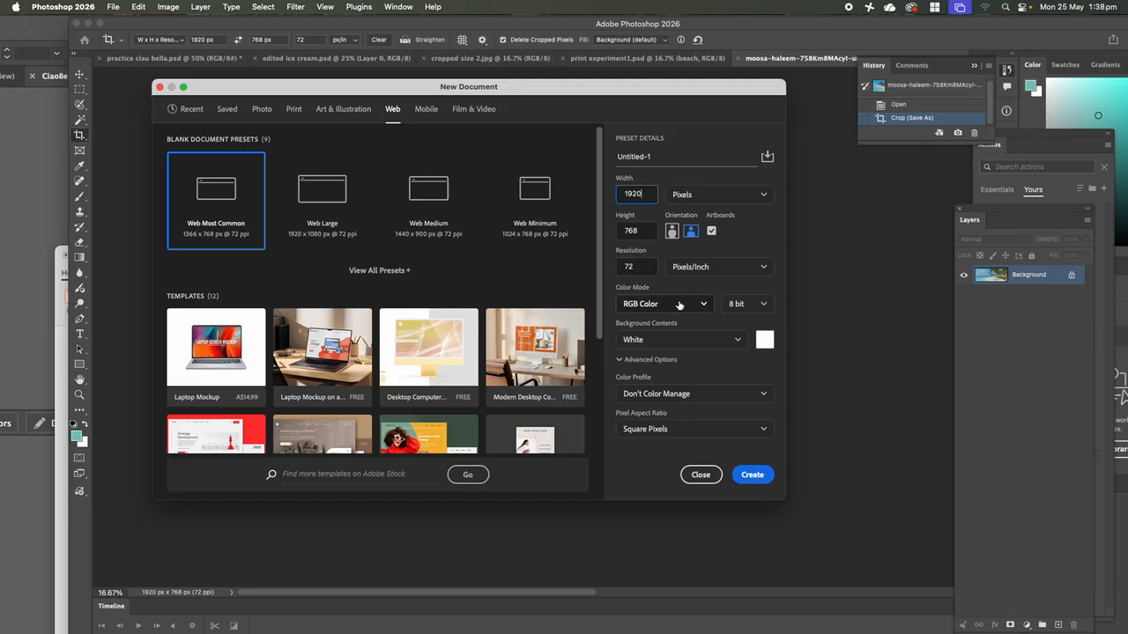
click(753, 476)
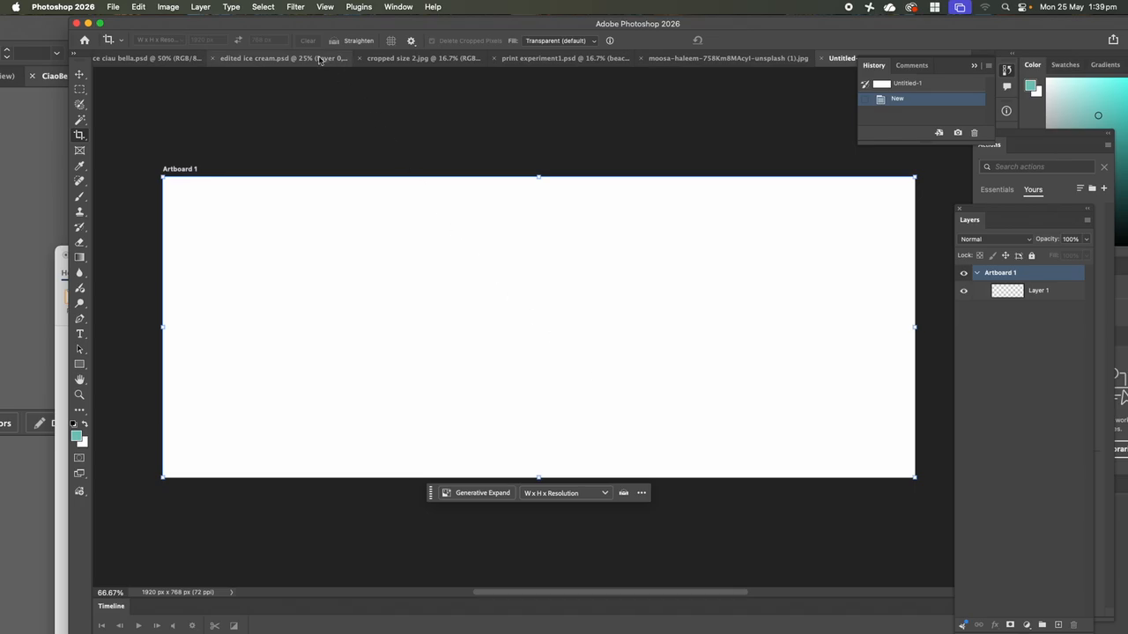
- Place cropped size 2.jpg from the Web images folder as an embedded smart object filling the artboard
click(113, 7)
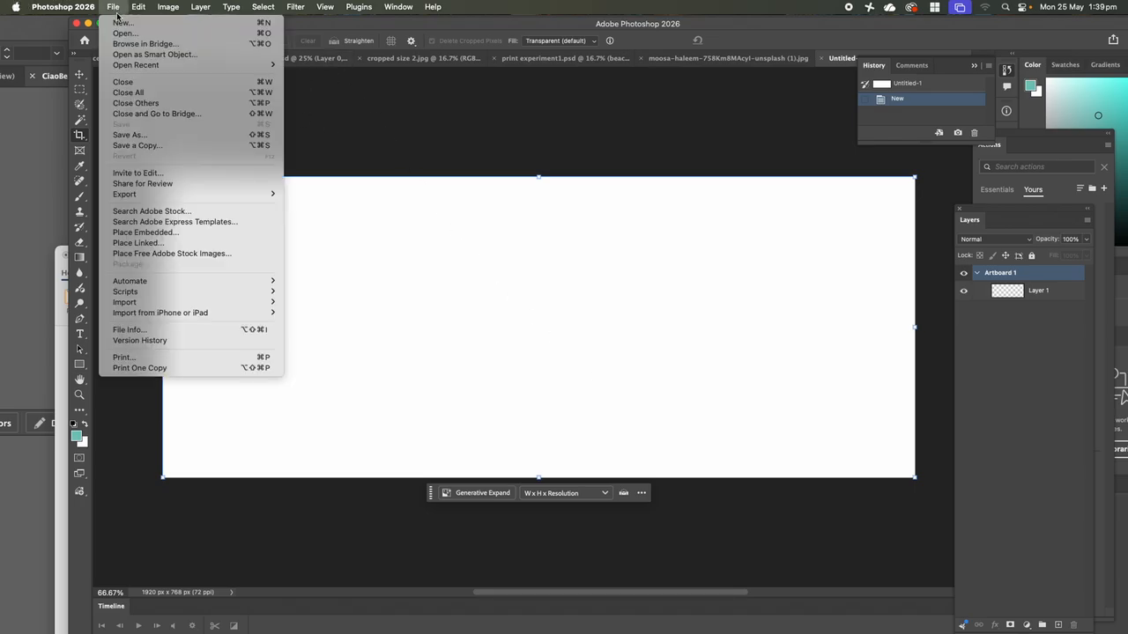
click(128, 234)
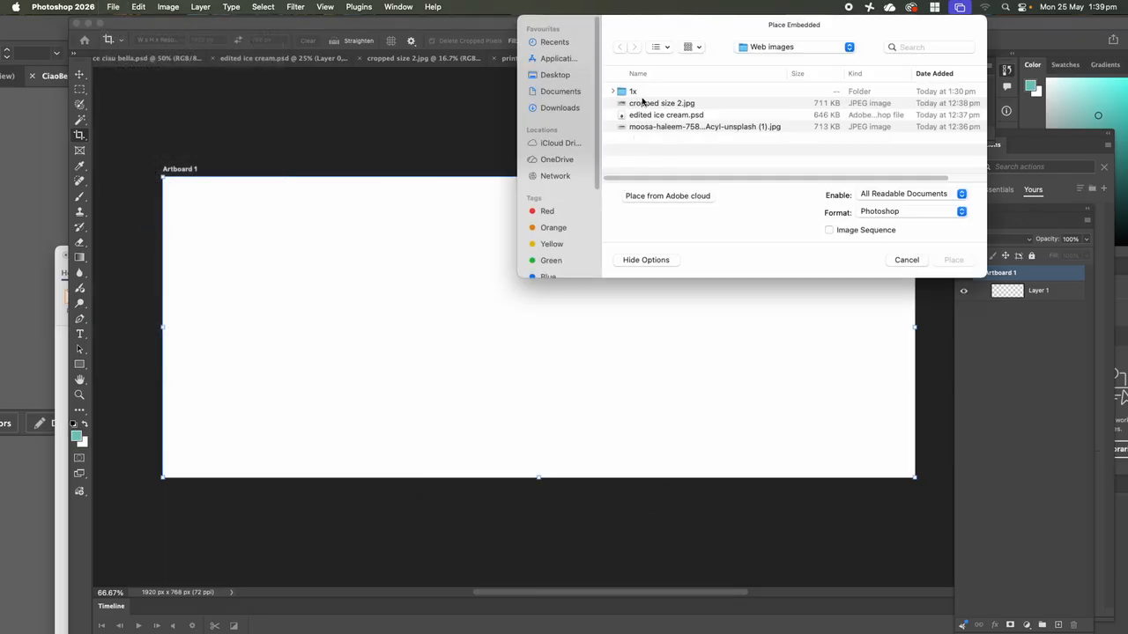
click(624, 104)
click(945, 259)
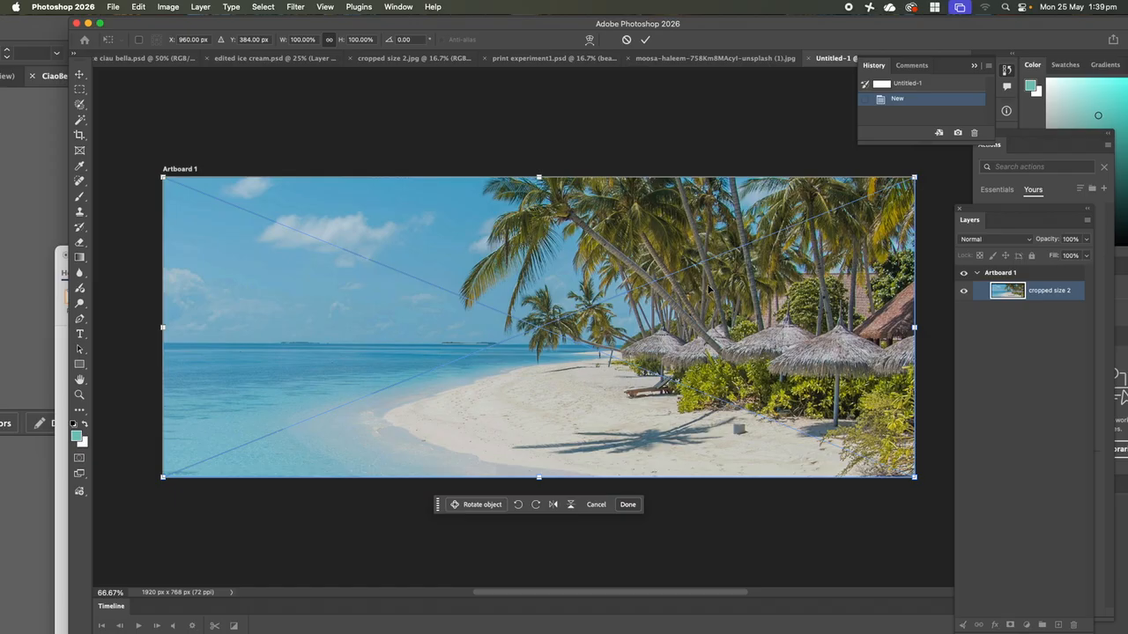
key(Return)
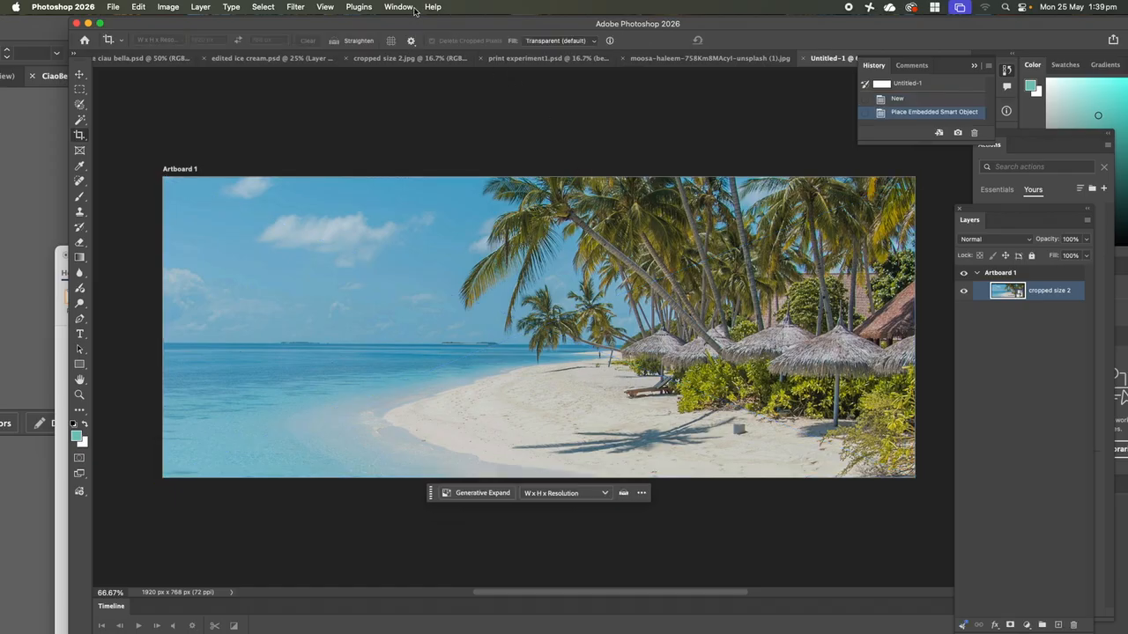
- Place edited ice cream.psd as an embedded smart object over the artboard's left side, centred at about X 422 px, Y 406 px
click(114, 7)
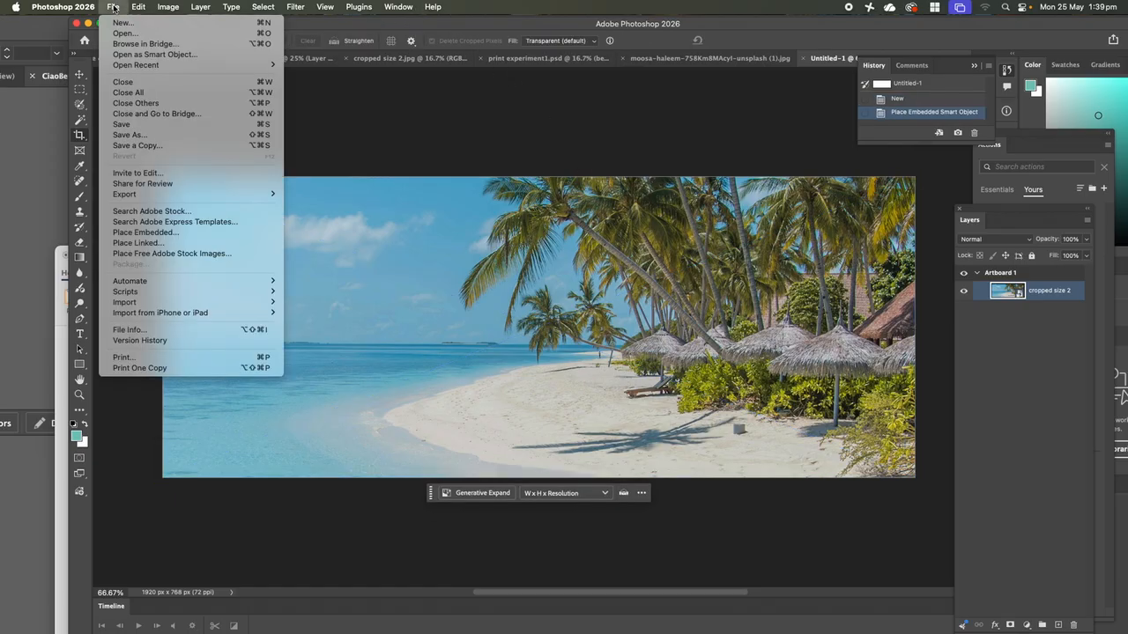
click(145, 231)
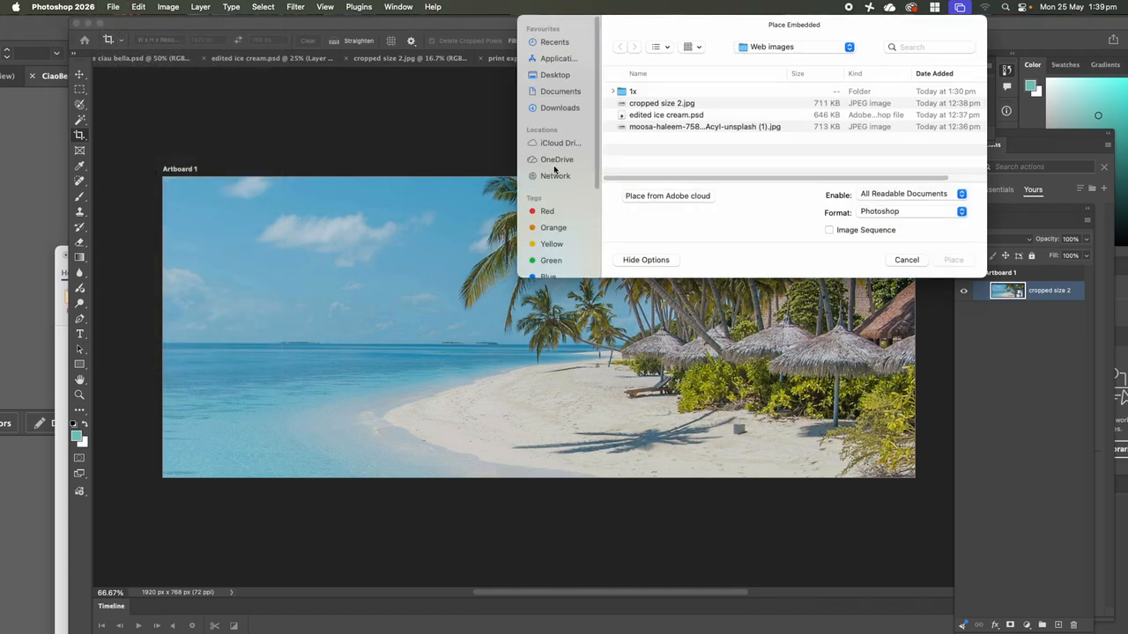
click(627, 117)
click(952, 261)
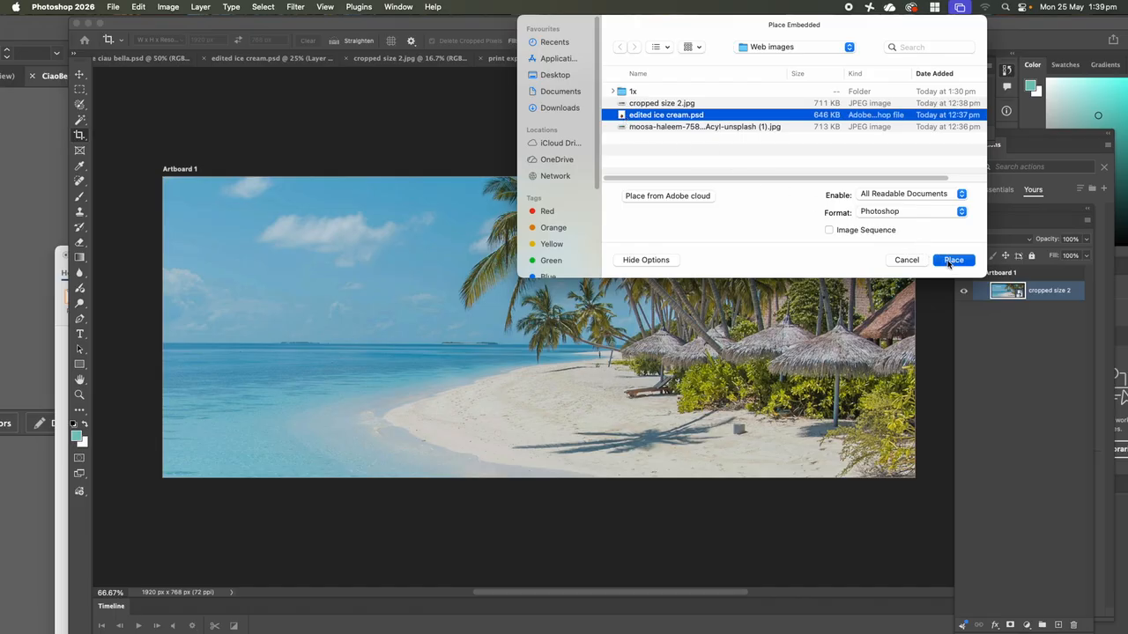
drag(538, 375, 328, 382)
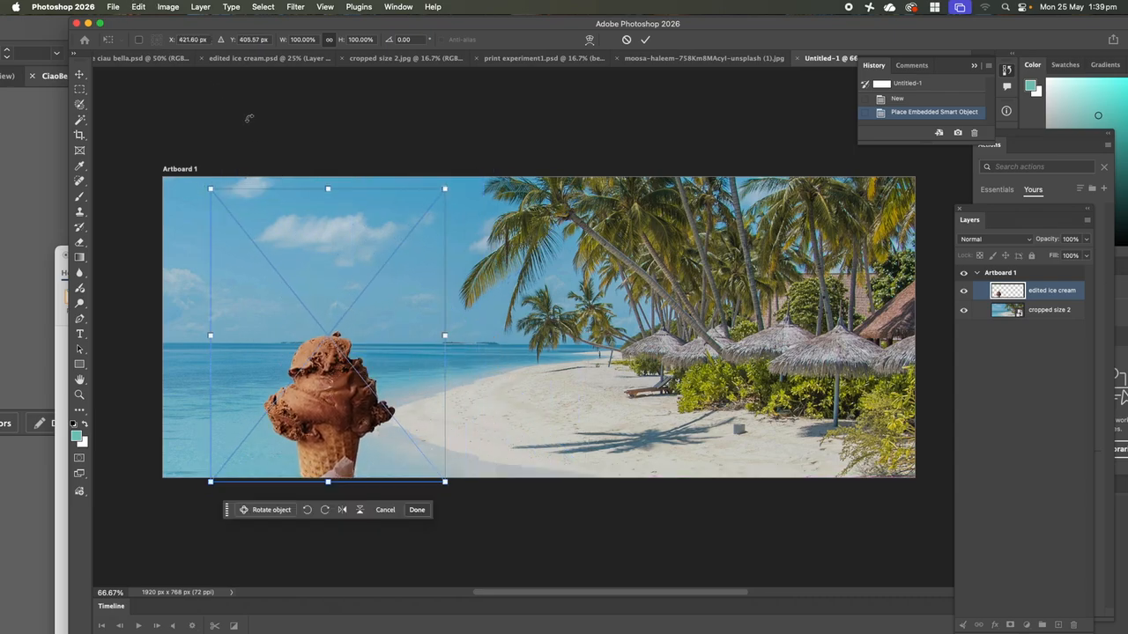
key(Return)
key(c)
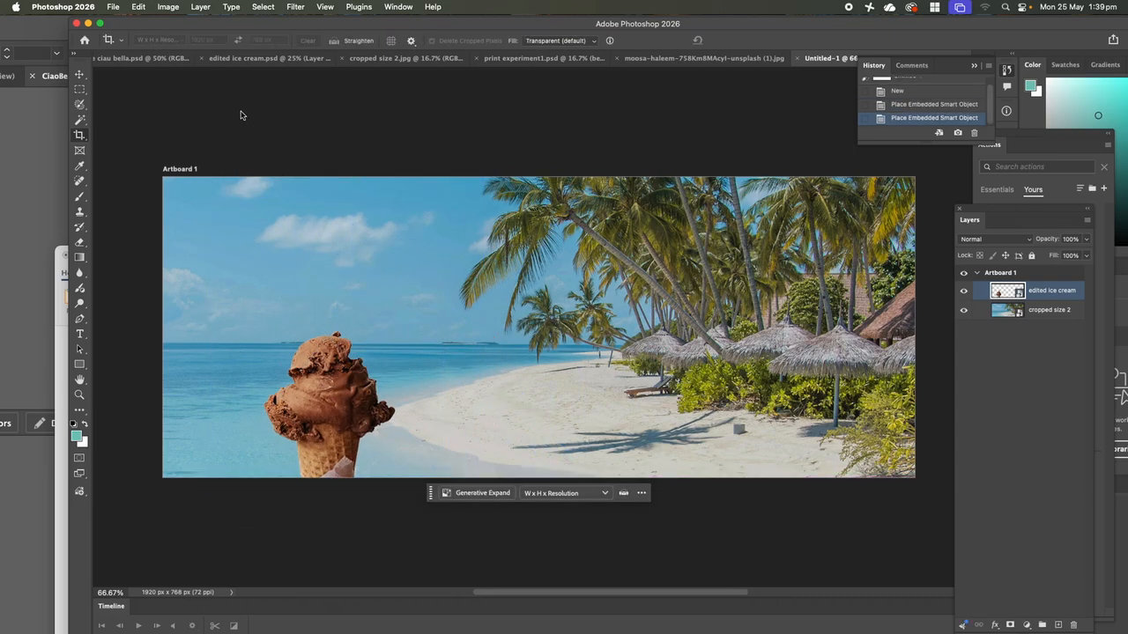
- Place Asset 3.png from the 1x folder as an embedded object above the ice cream, at about X 343 px, Y 103 px
click(112, 8)
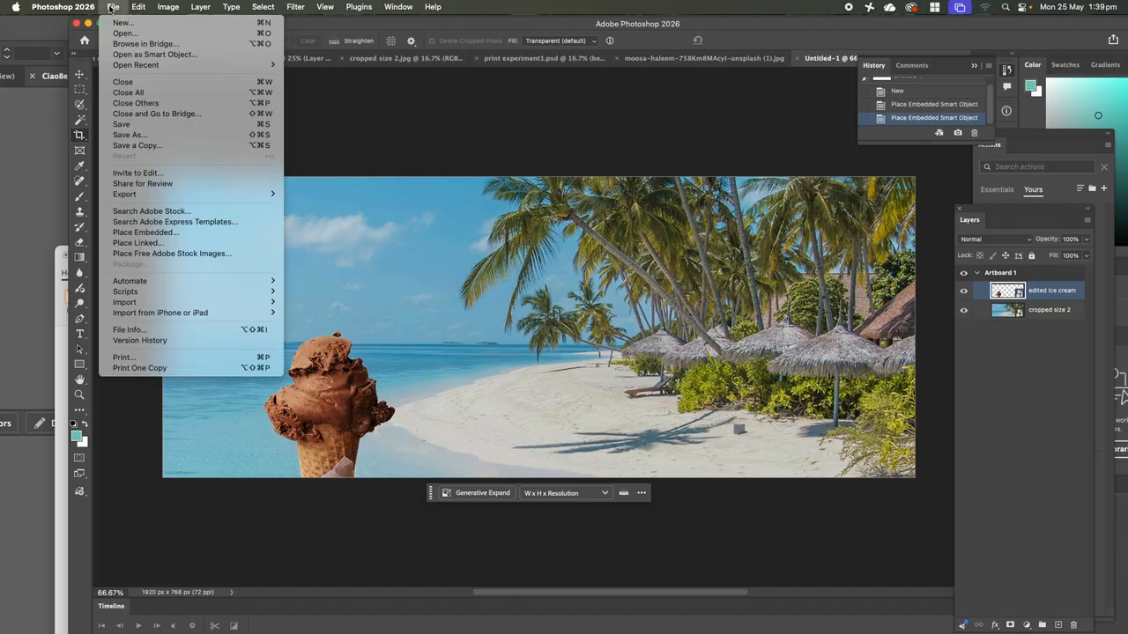
click(128, 233)
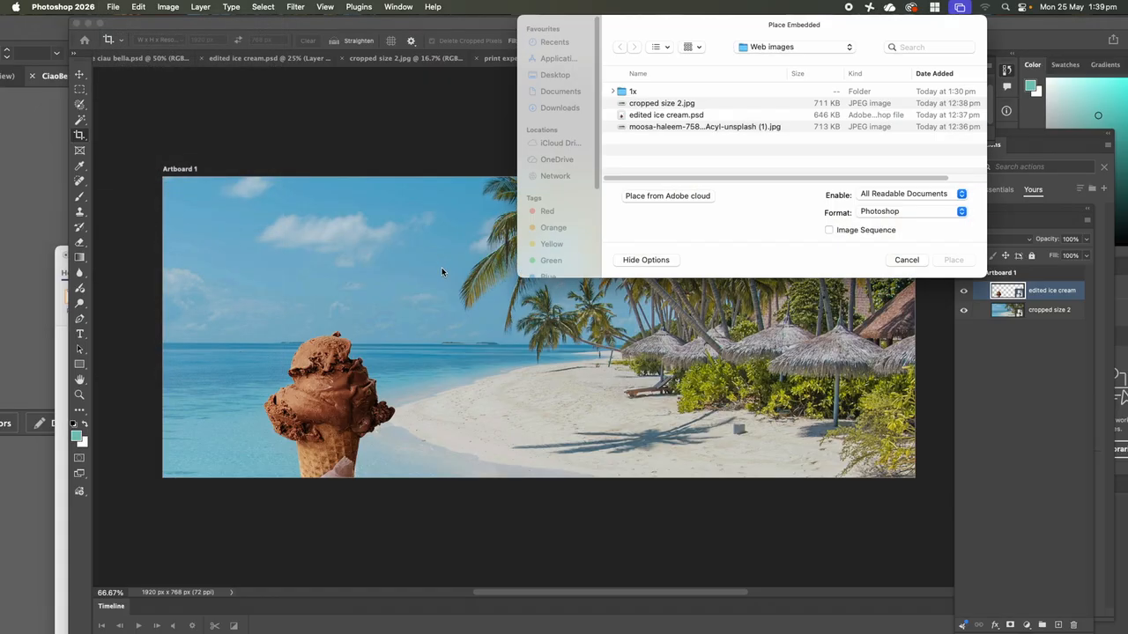
click(631, 116)
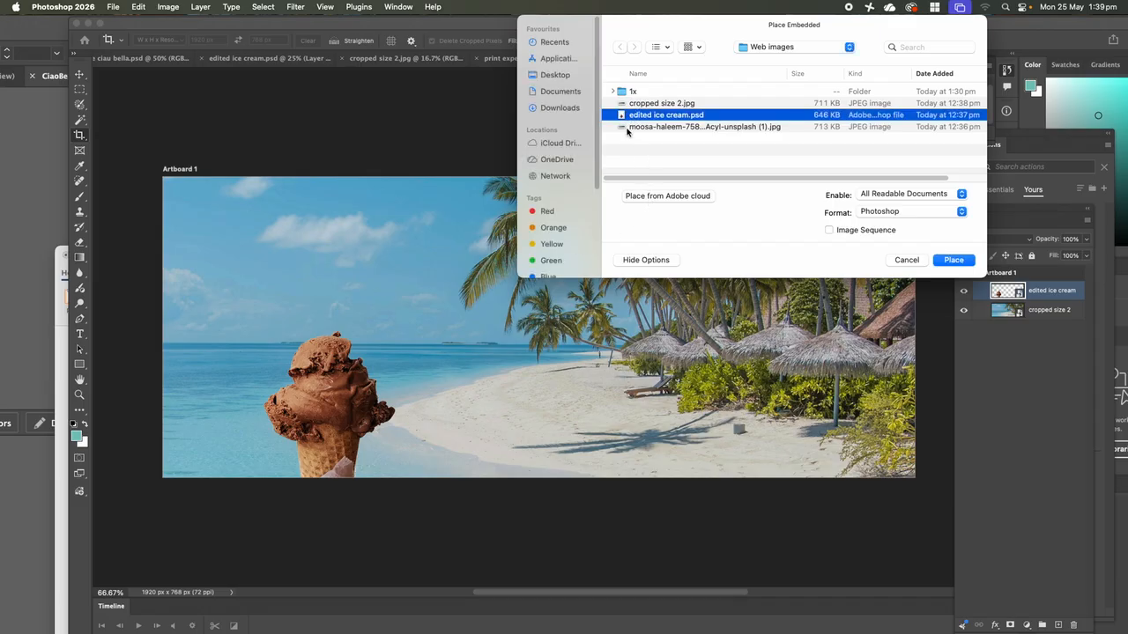
click(628, 129)
click(614, 91)
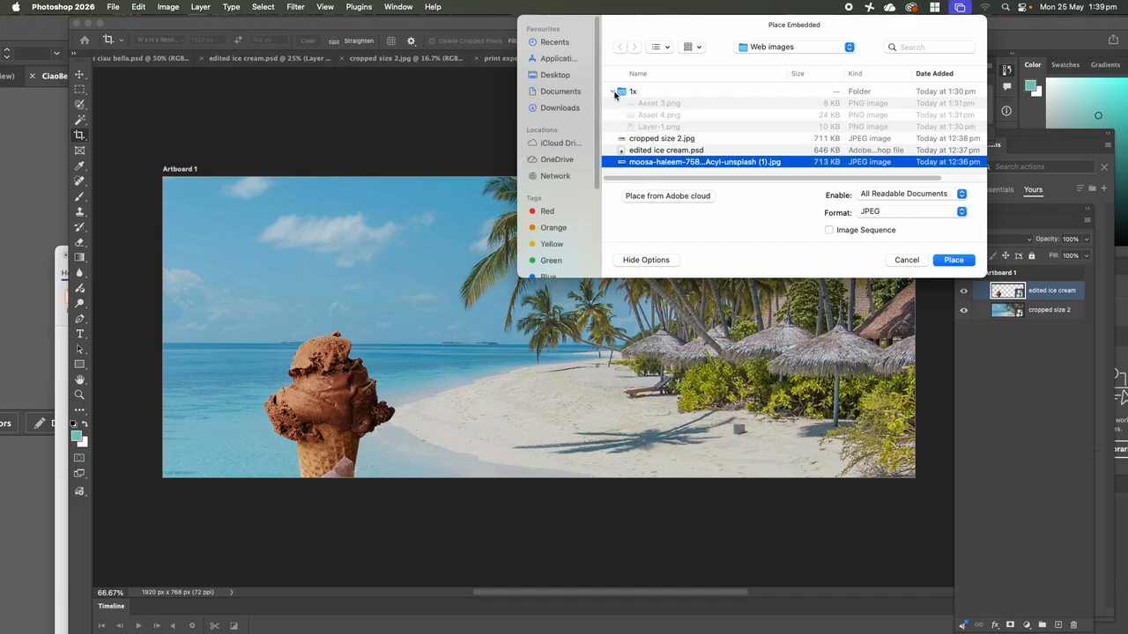
click(640, 105)
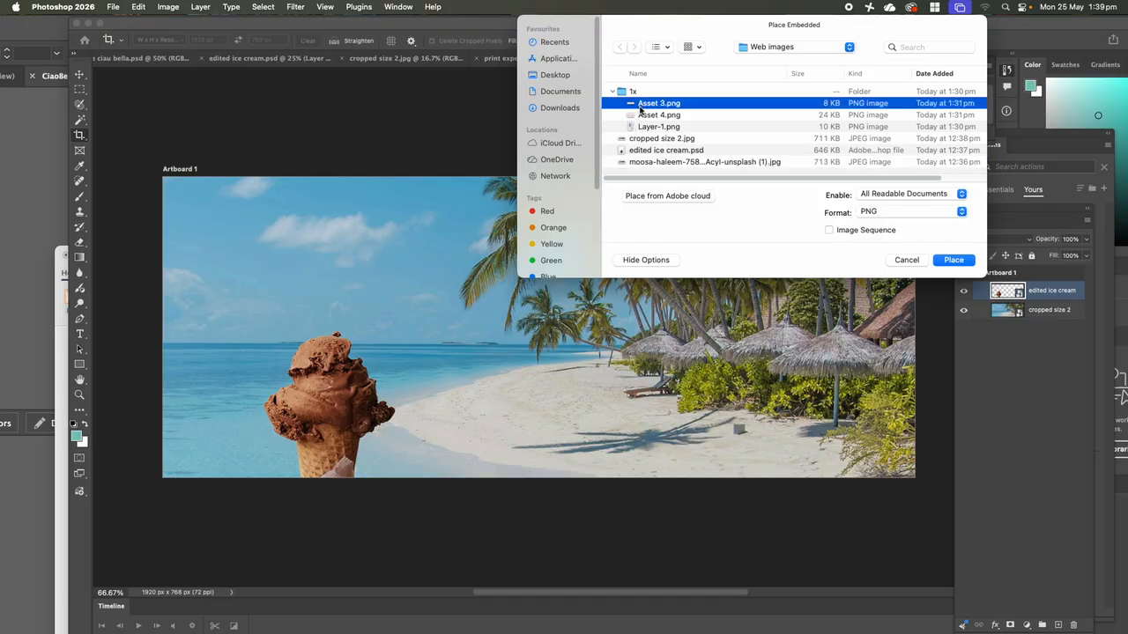
click(960, 262)
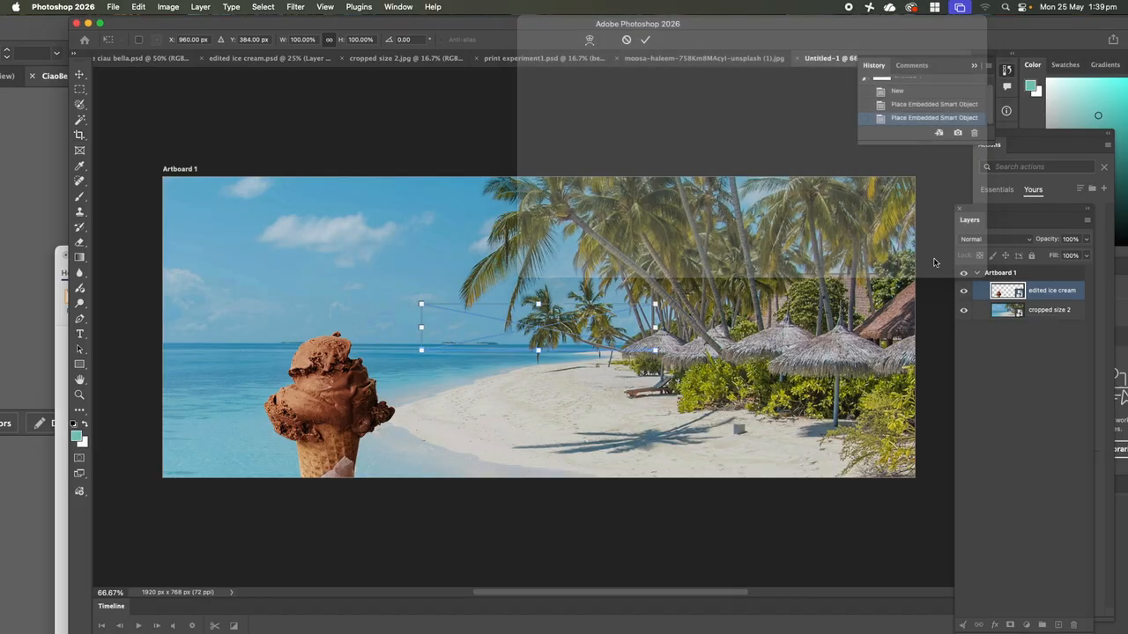
drag(593, 321, 354, 223)
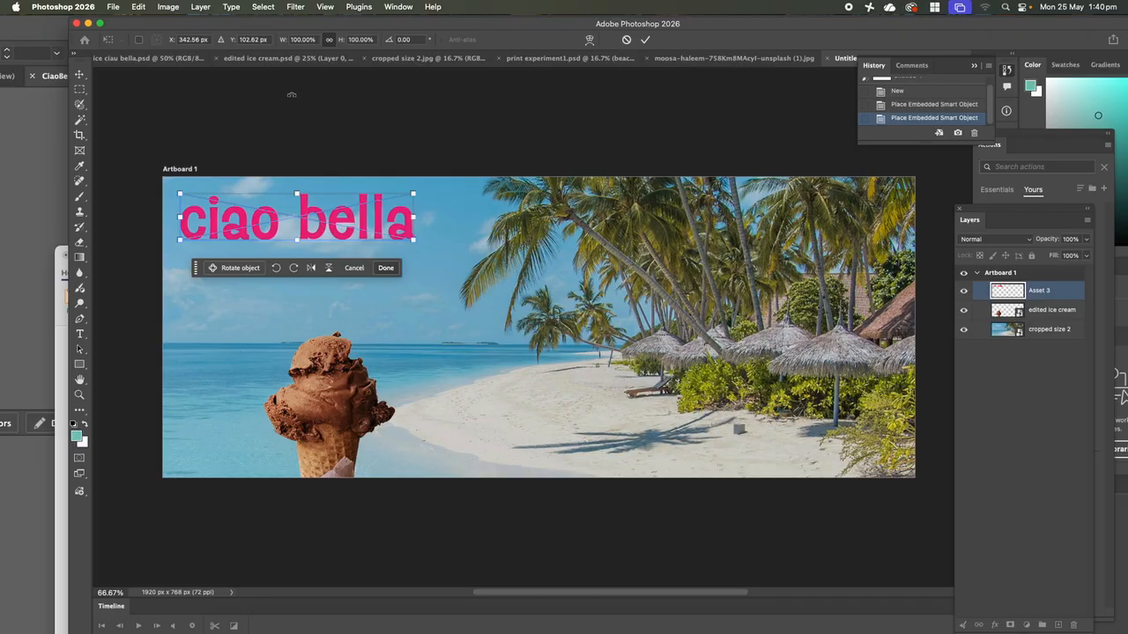
- Look through the open documents and bring up practice ciau bella.psd from the recent files to examine its layers
click(187, 59)
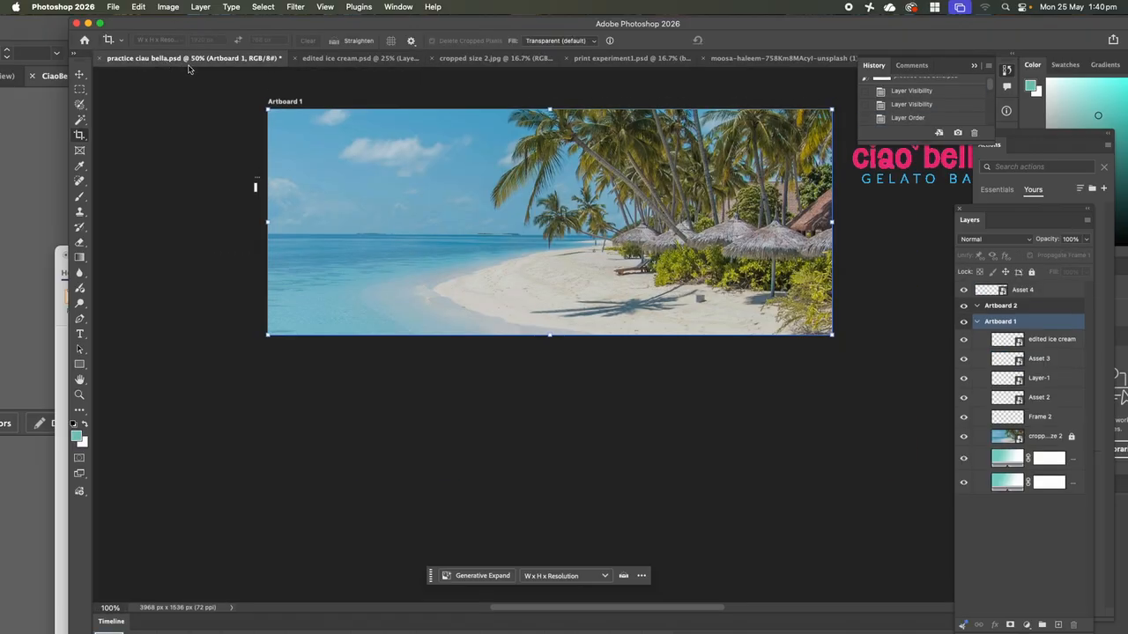
click(361, 60)
click(467, 60)
click(599, 58)
click(696, 58)
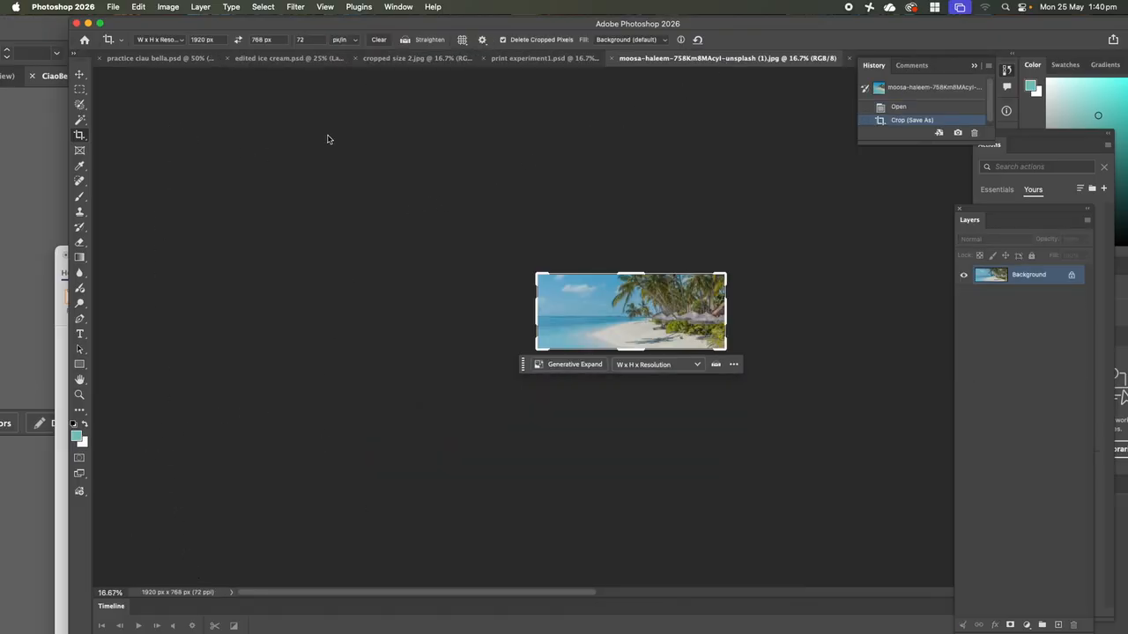
click(113, 6)
mouse_move(122, 67)
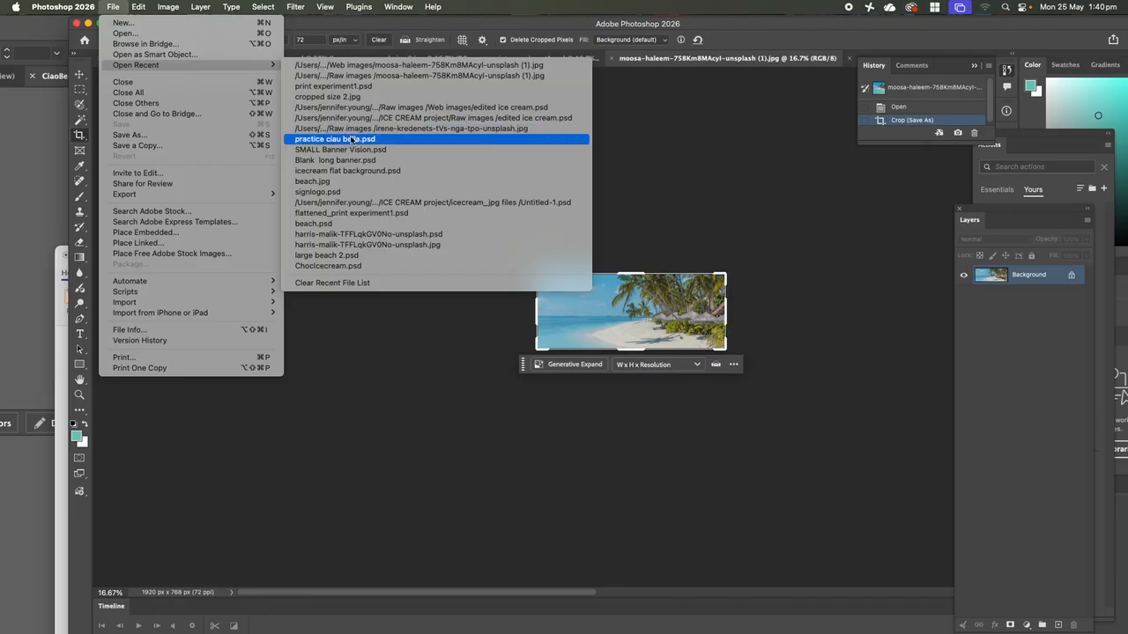
click(344, 138)
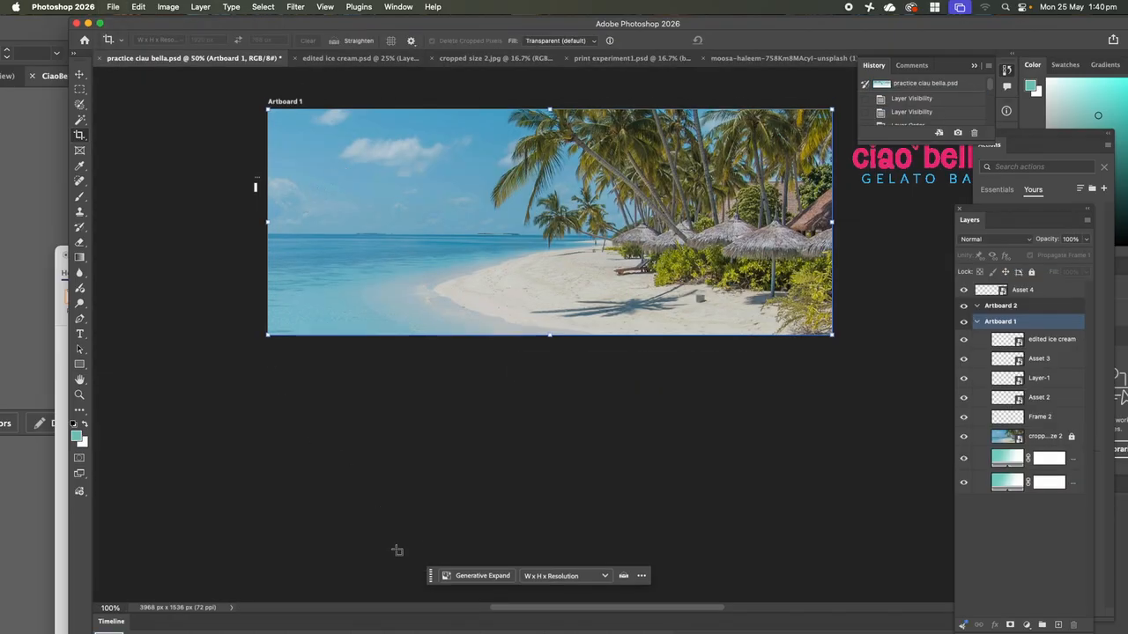
scroll(396, 550, down, 1)
- Switch to Finder and look through the Downloads folder for the Gelato Bar project files
mouse_move(284, 621)
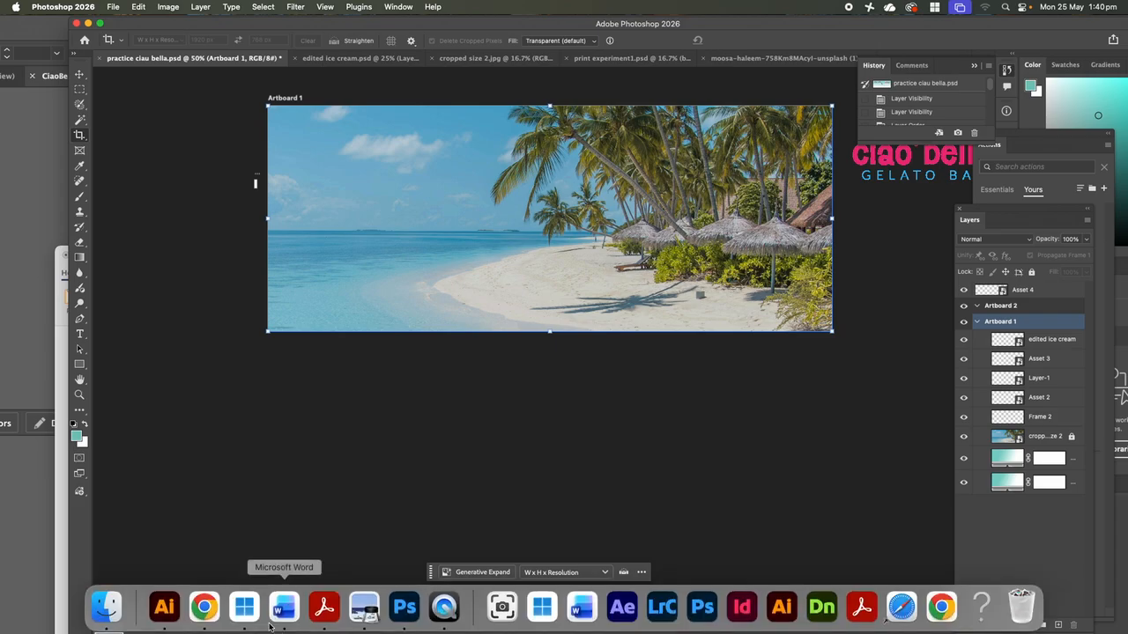
click(105, 608)
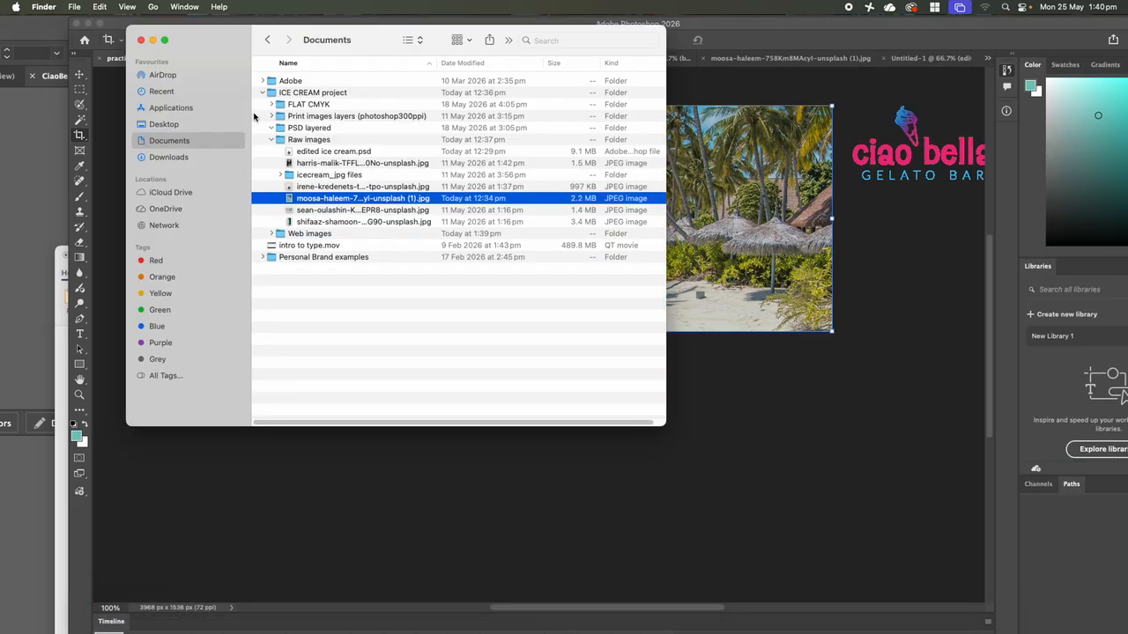
click(267, 40)
scroll(446, 143, up, 10)
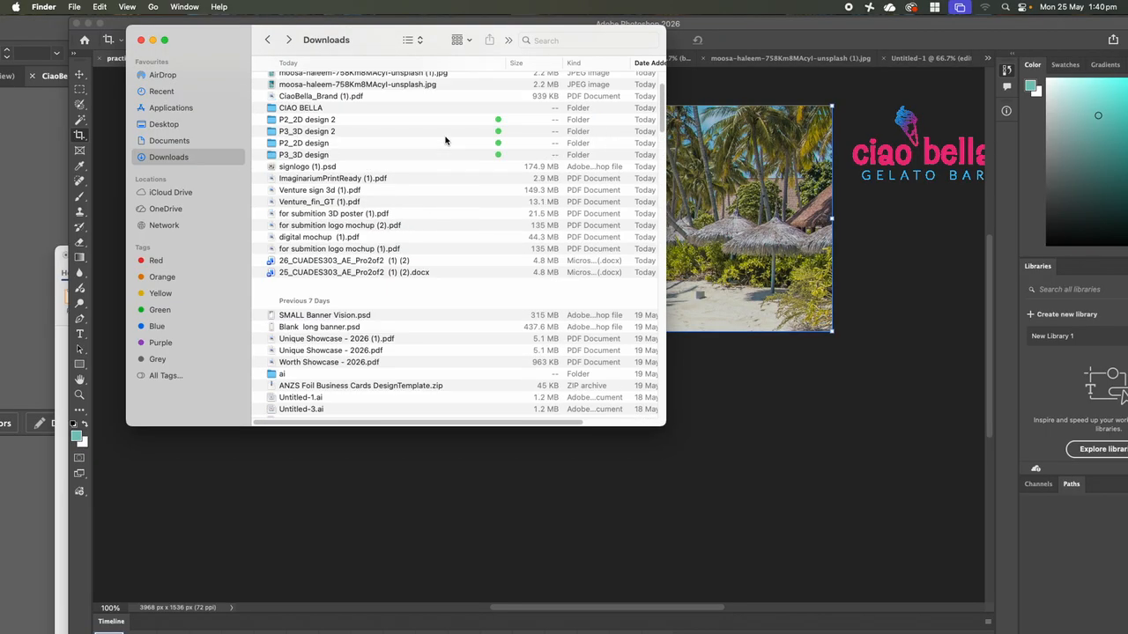
scroll(445, 139, up, 3)
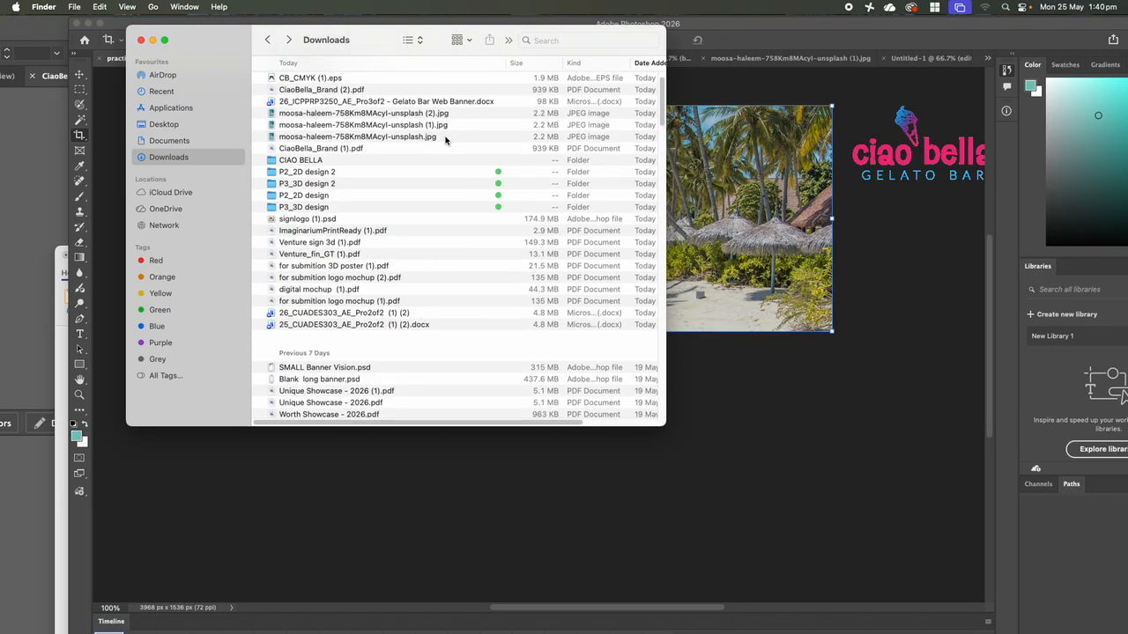
scroll(445, 139, up, 2)
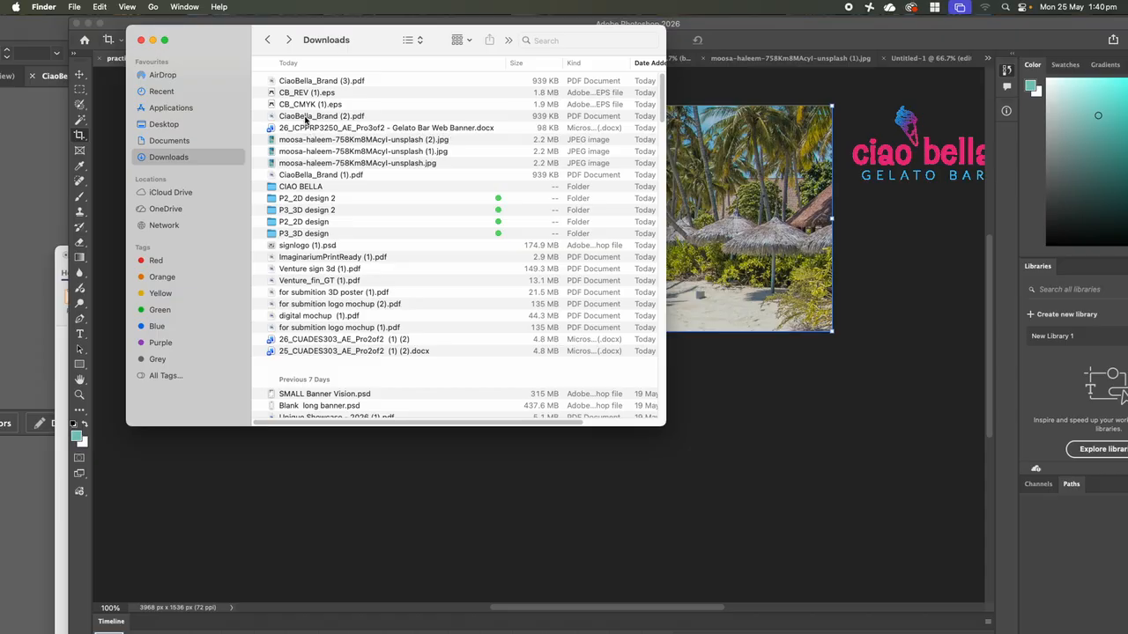
click(711, 403)
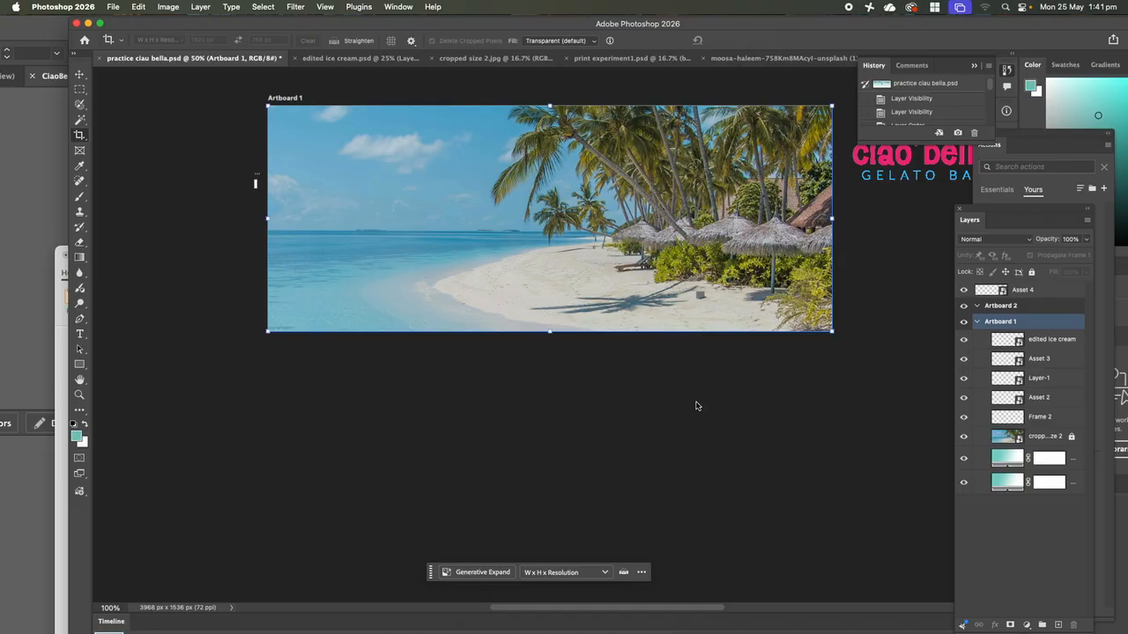
- Switch to the Gelato Bar Web Banner brief in Word and change the homepage banner size's resolution to 72dpi
mouse_move(520, 630)
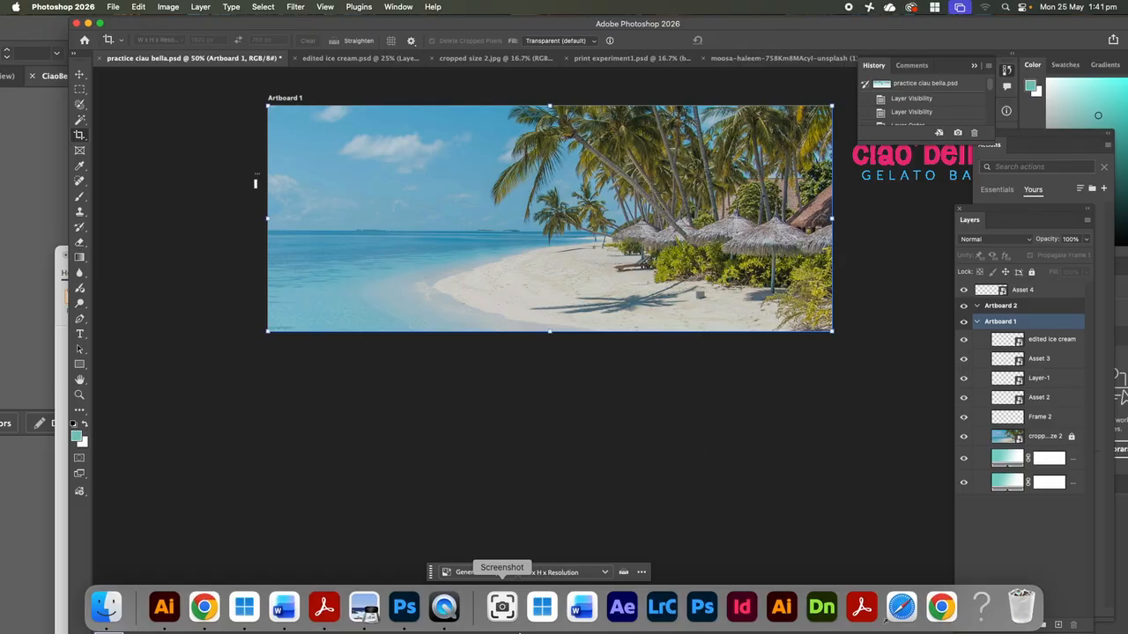
click(582, 607)
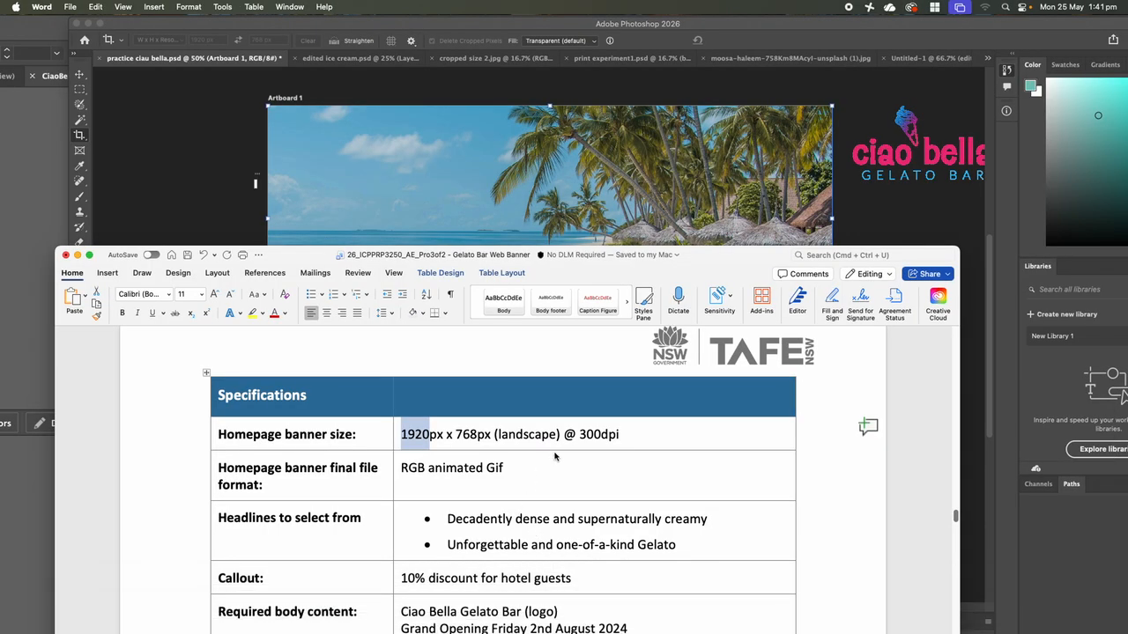
drag(603, 440, 580, 443)
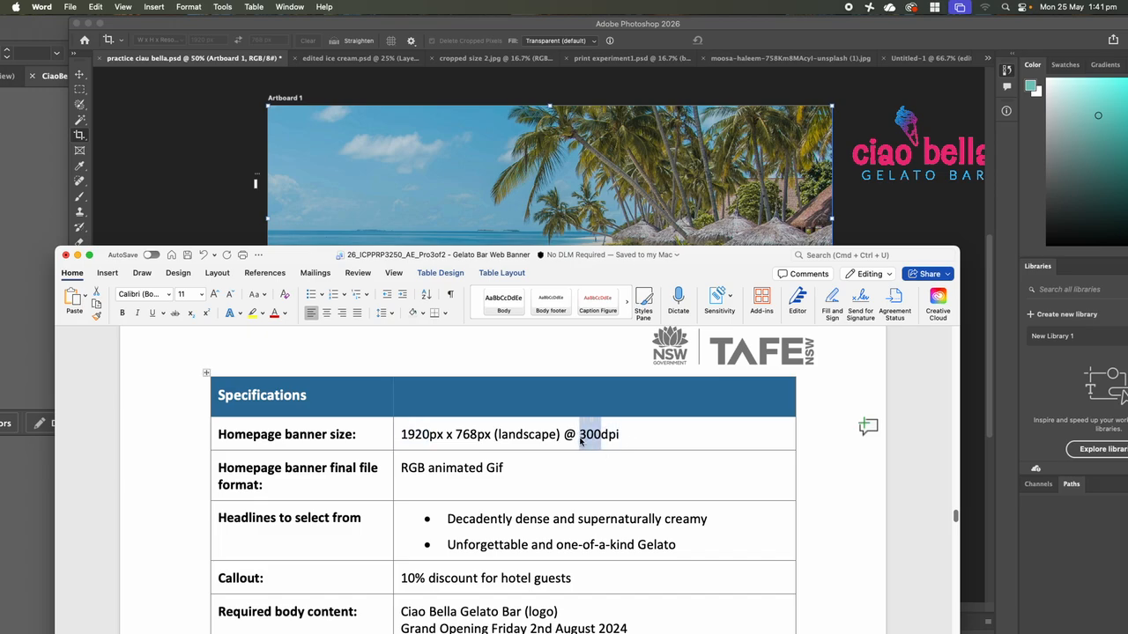
key(BackSpace)
text(72)
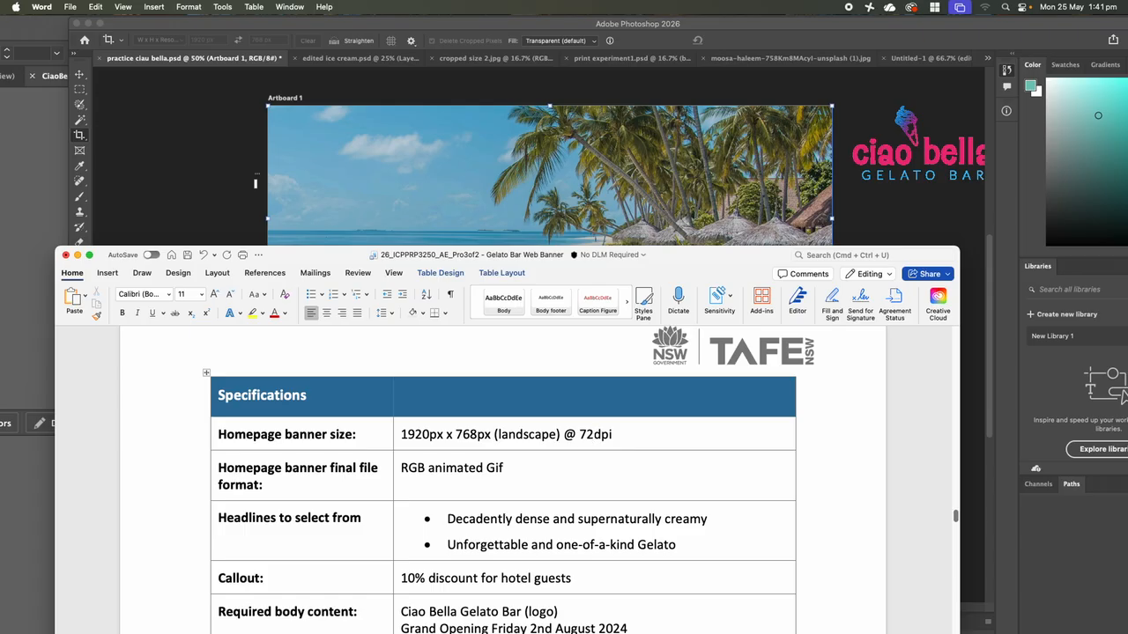
scroll(590, 436, down, 1)
scroll(589, 436, down, 1)
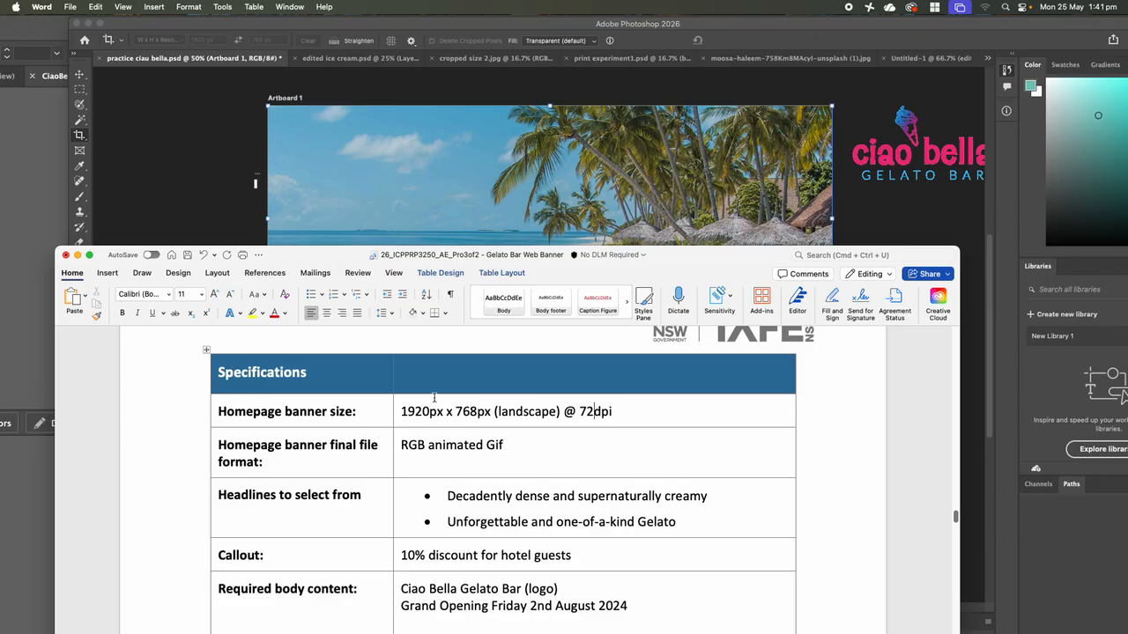
click(591, 421)
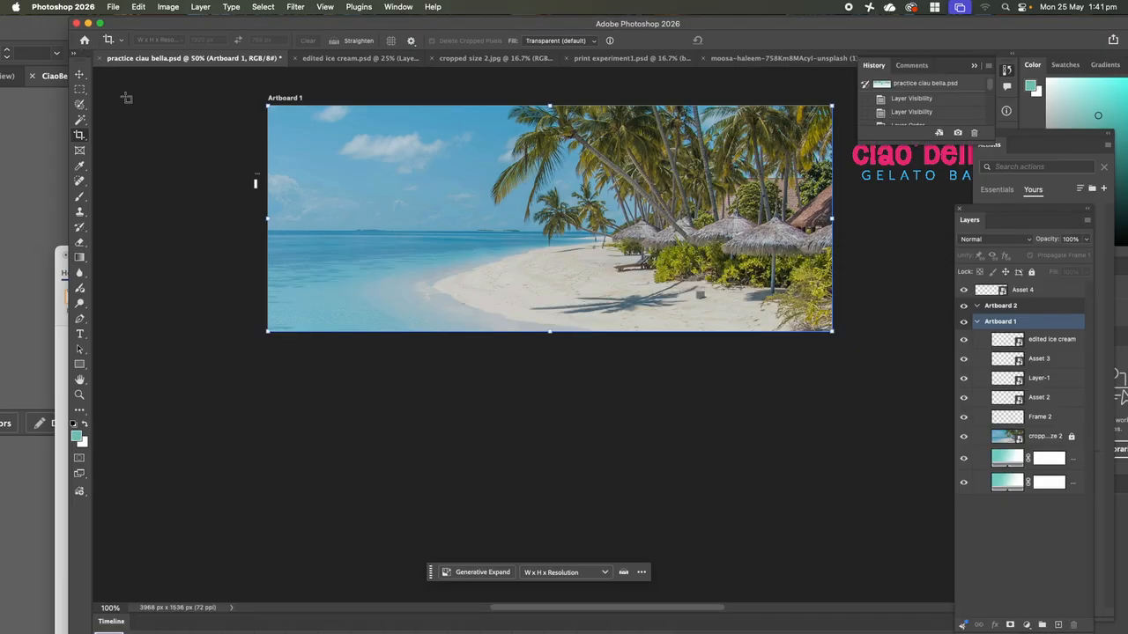
- Switch back to Photoshop and start a new document, showing the Web presets
click(124, 93)
click(113, 7)
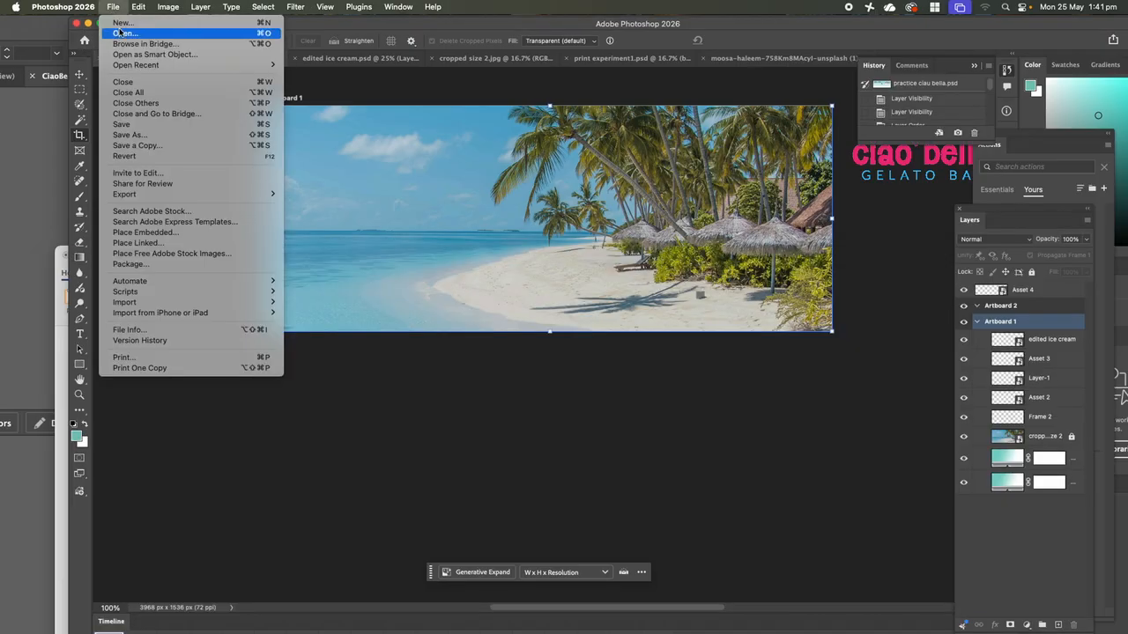
click(127, 27)
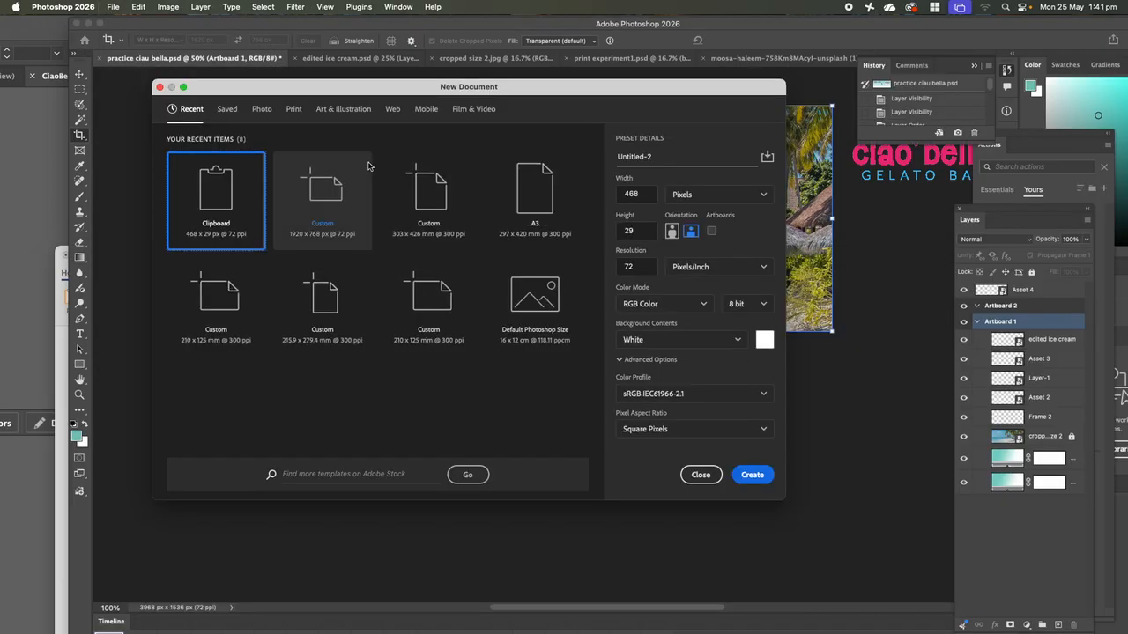
click(393, 109)
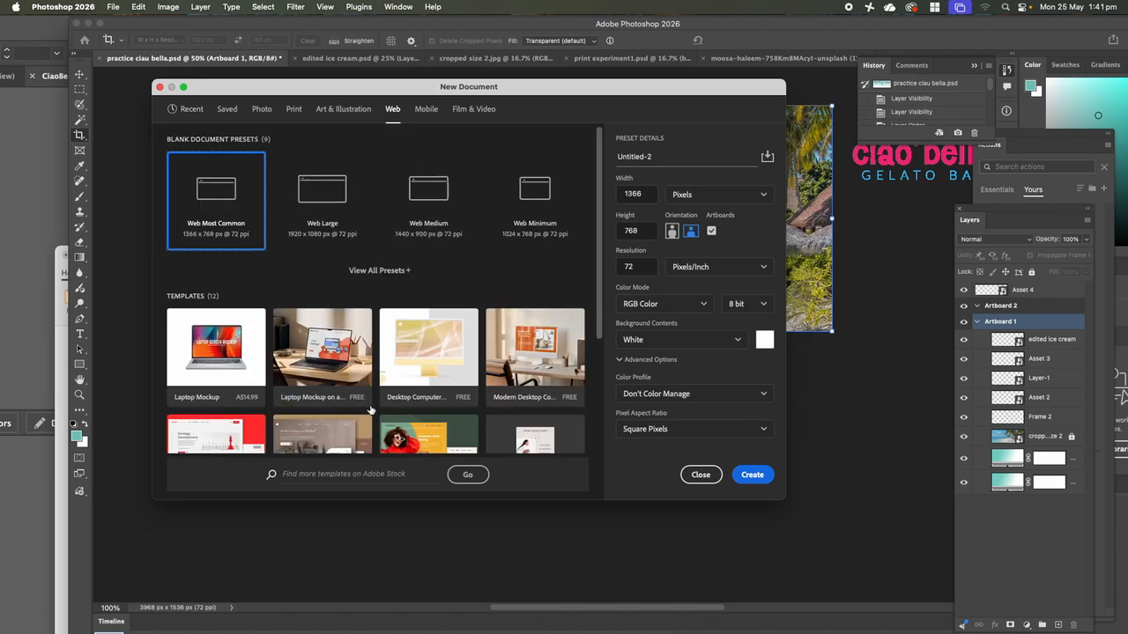